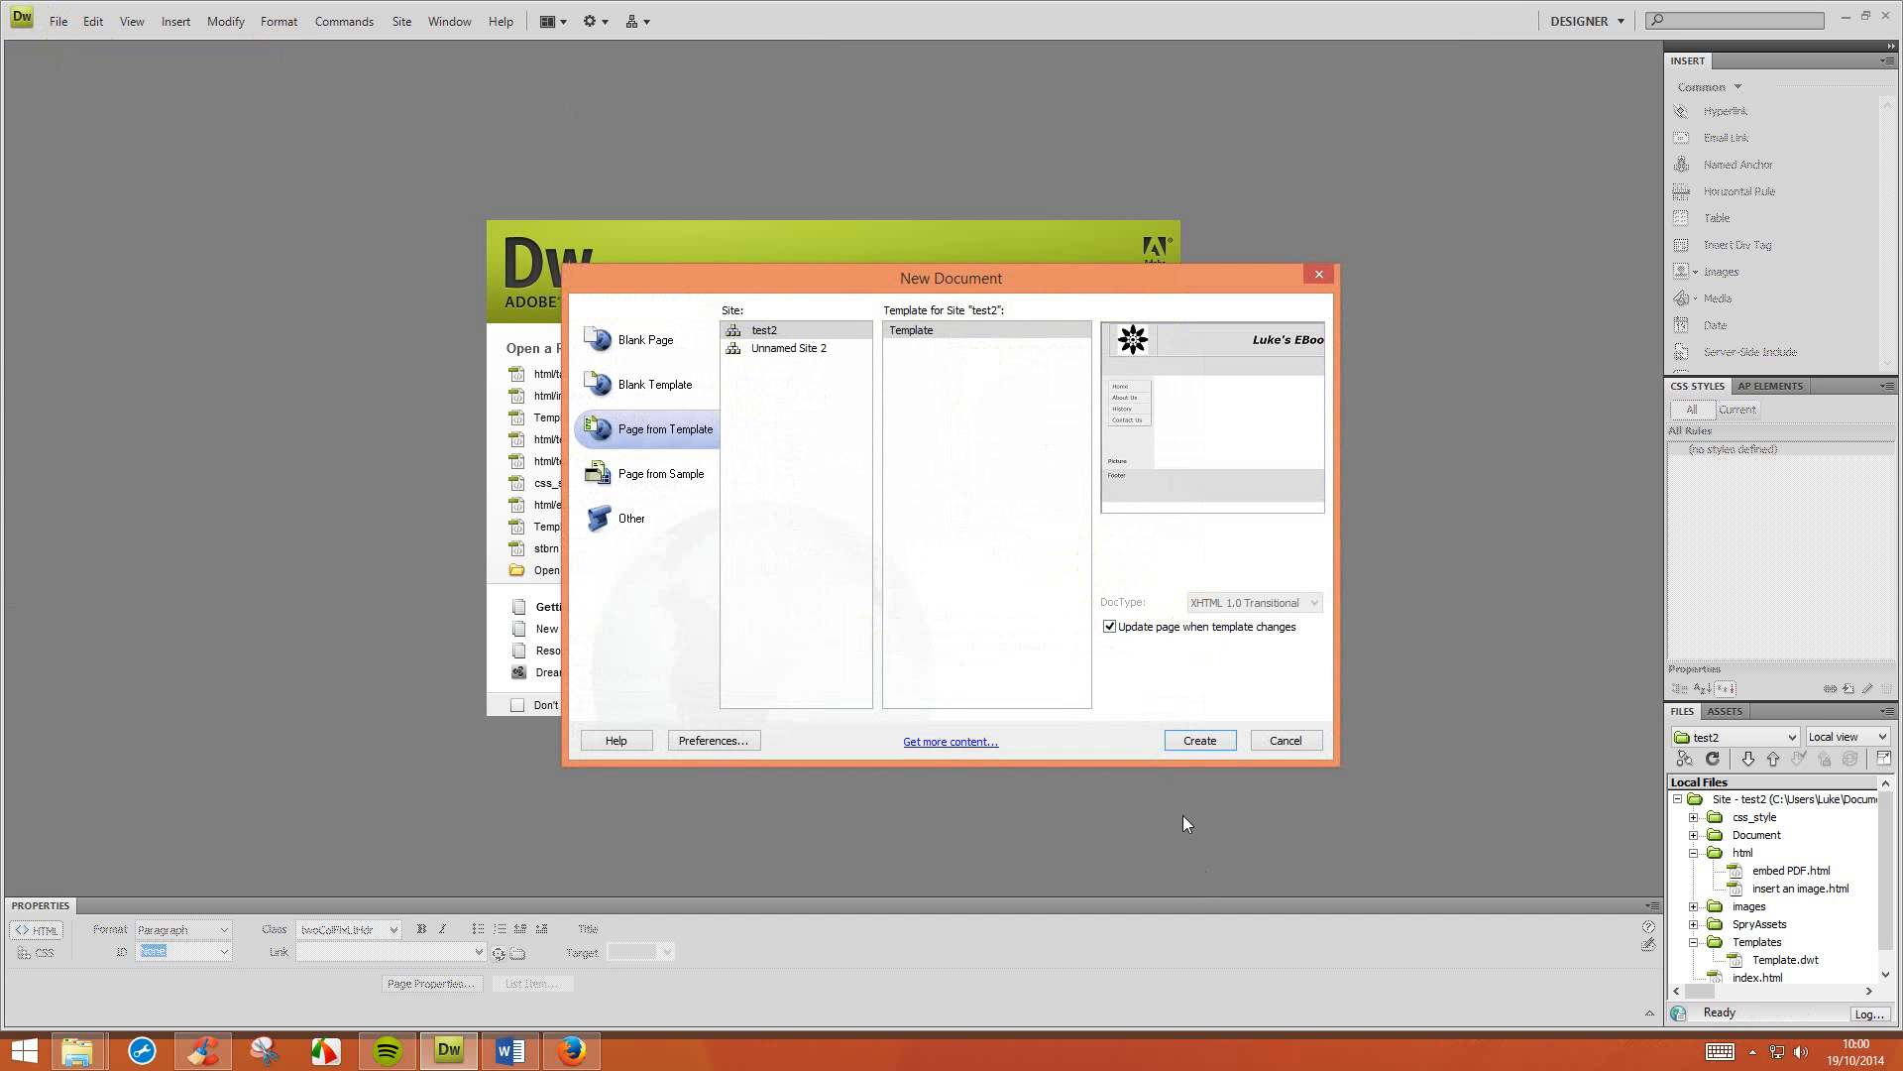
# Create a page from the test2 site's Template and save it in the html folder as "tab example".
pyautogui.click(1190, 739)
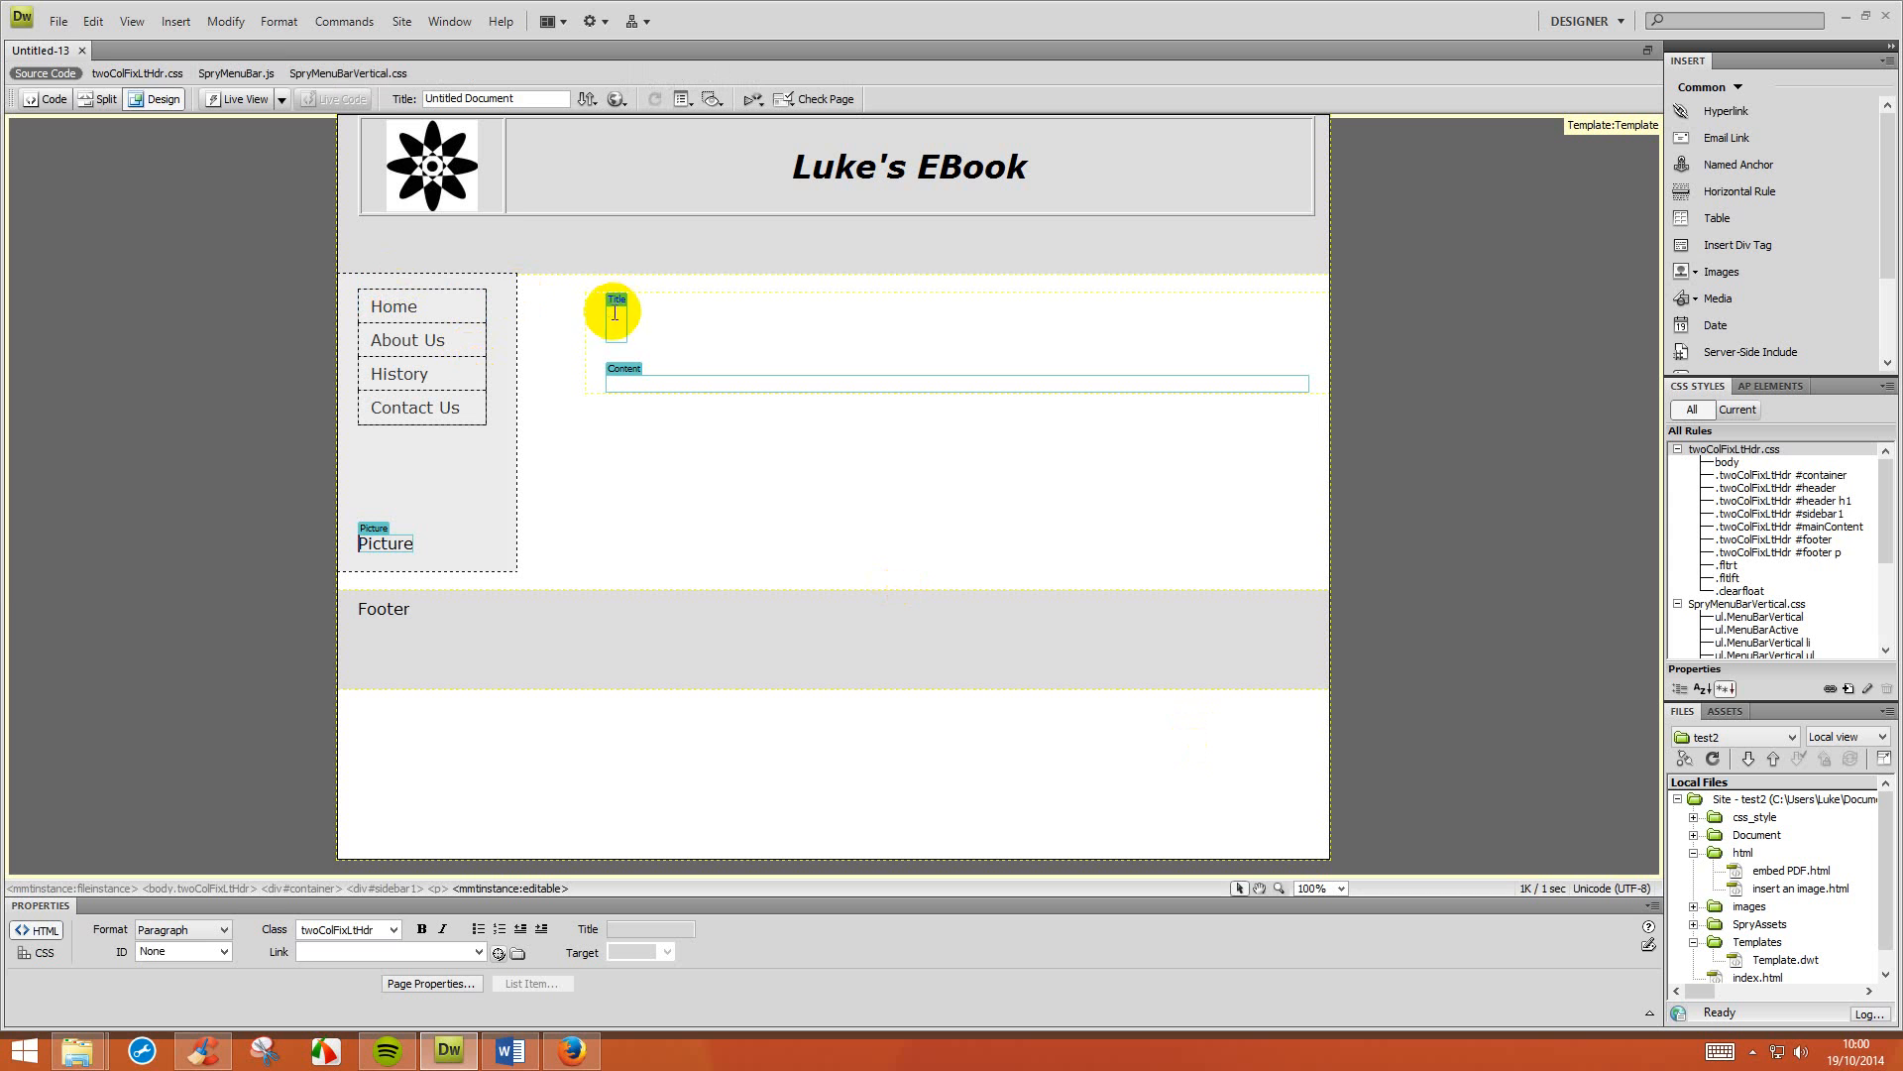
pyautogui.click(55, 22)
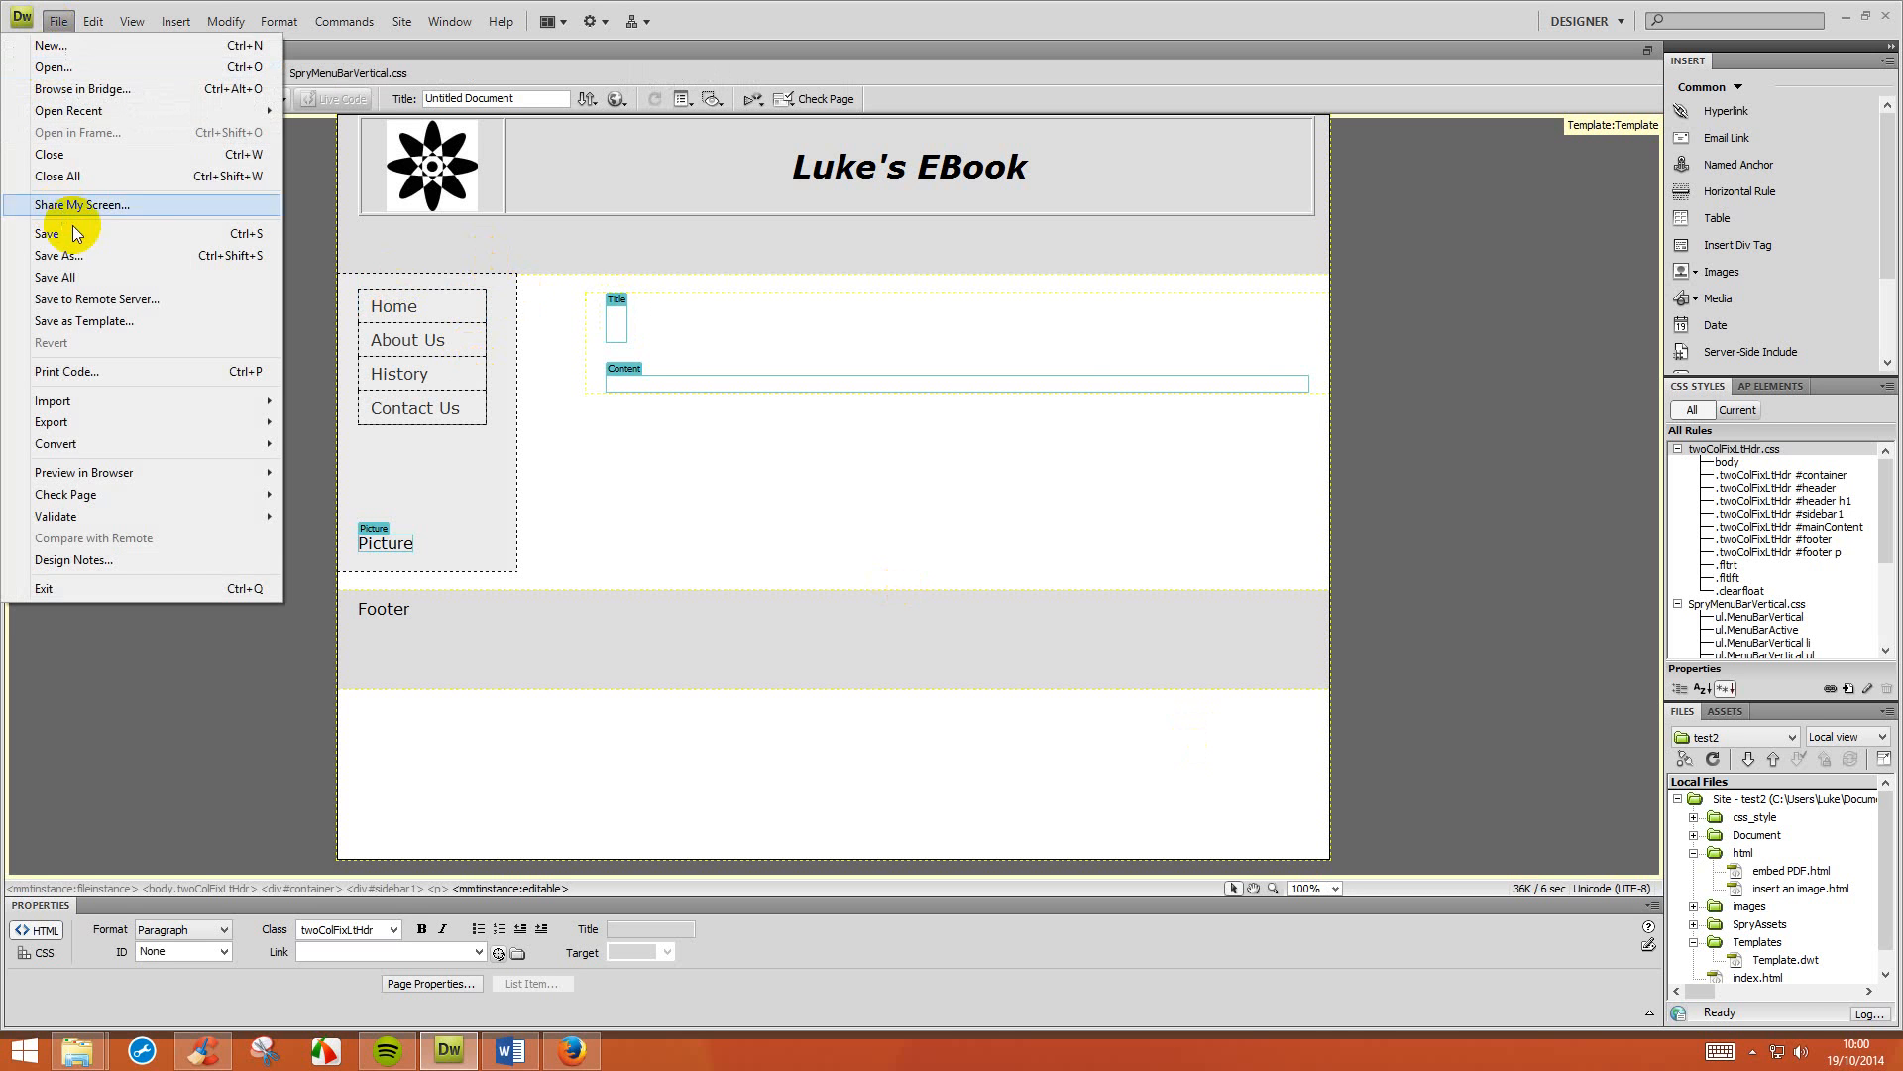
pyautogui.click(81, 234)
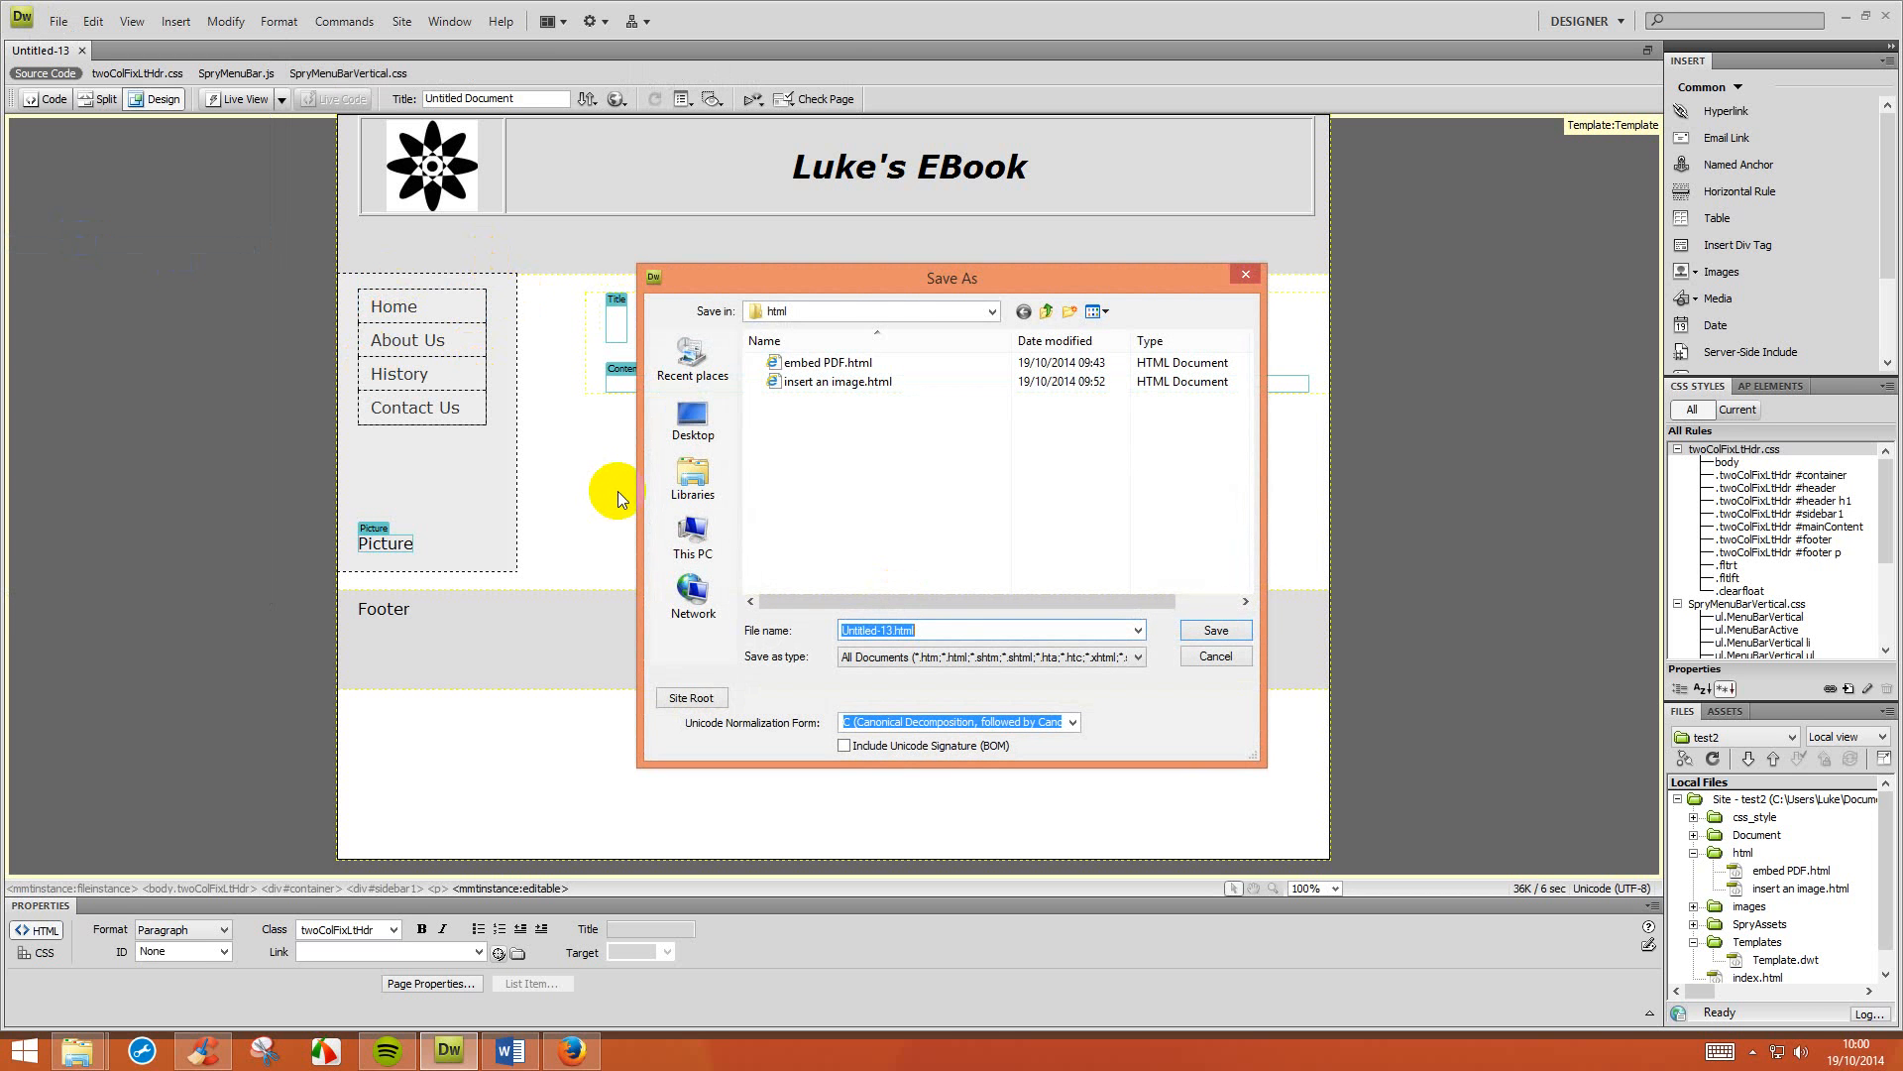
pyautogui.write('tab example')
pyautogui.press('Return')
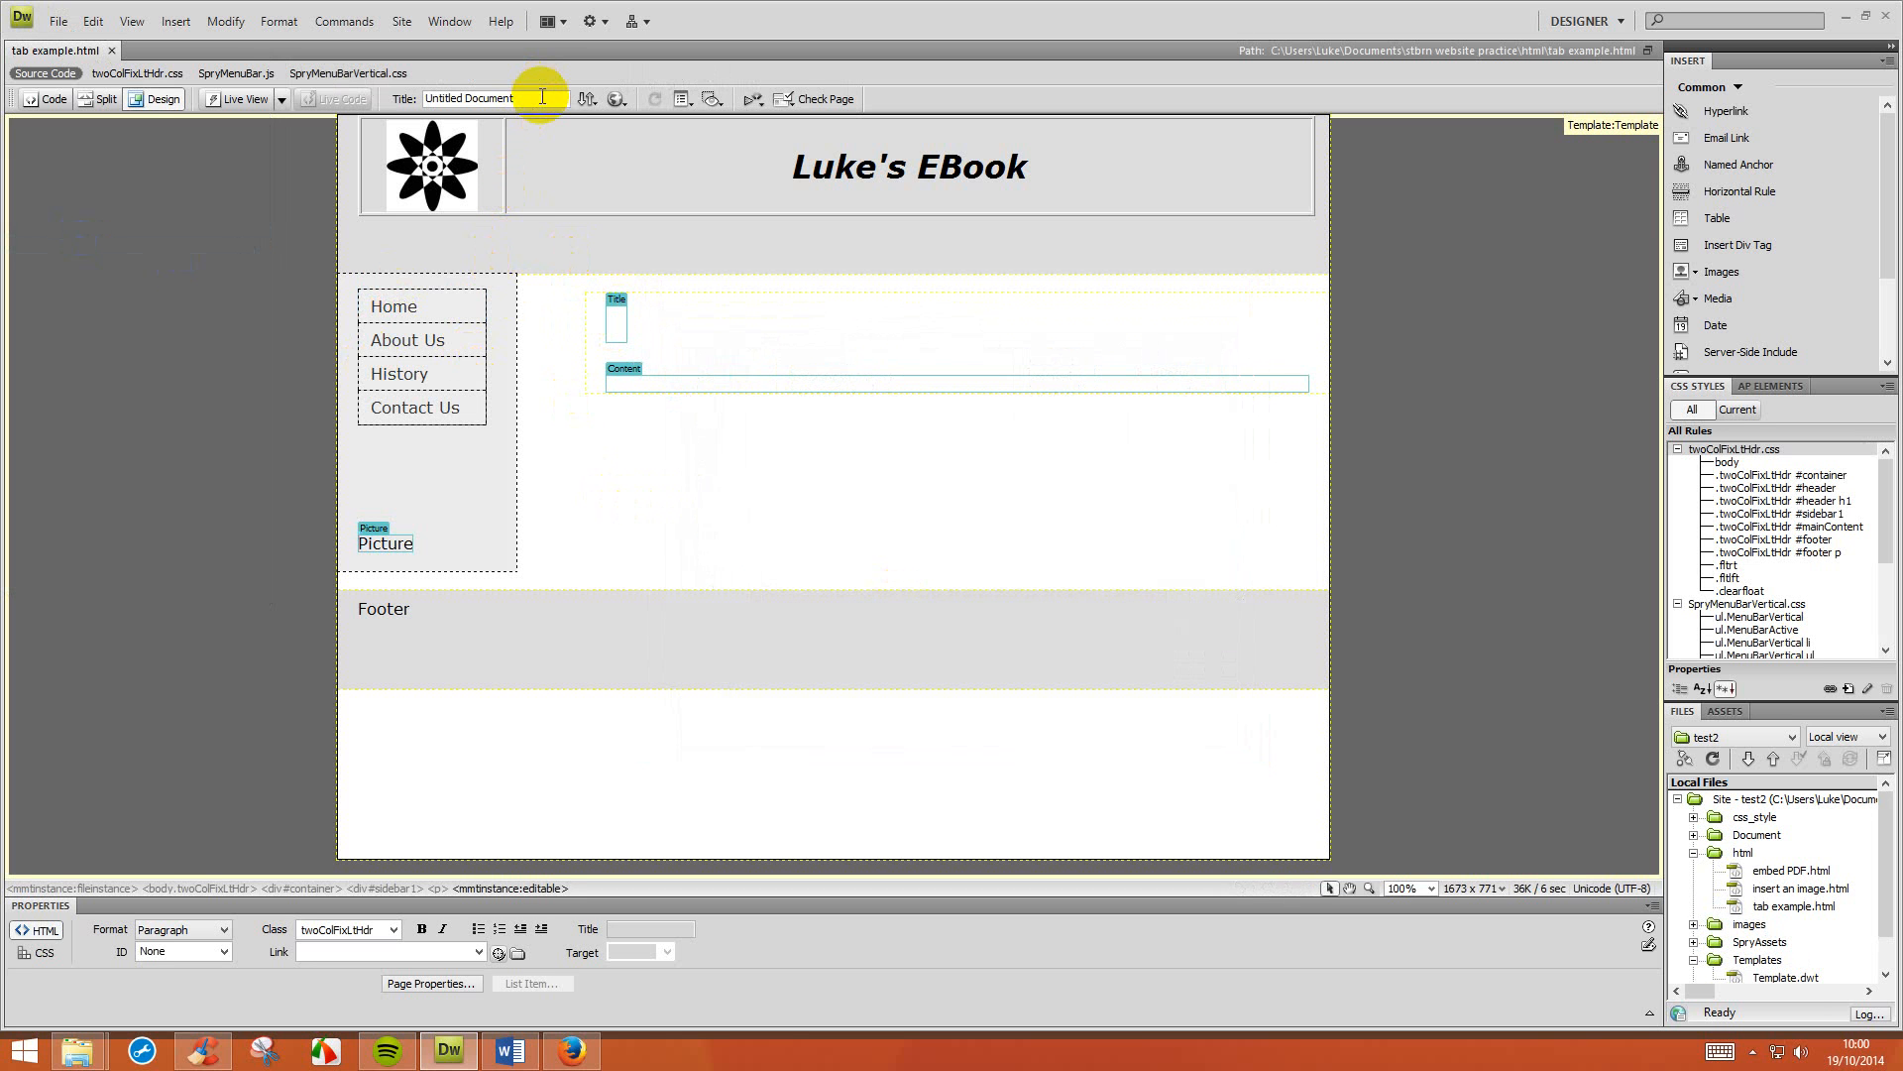
# Set the document title to "tab example" and enter the heading "Information Age" in the Title region.
pyautogui.moveTo(540, 98); pyautogui.dragTo(154, 87)
pyautogui.write('tab example')
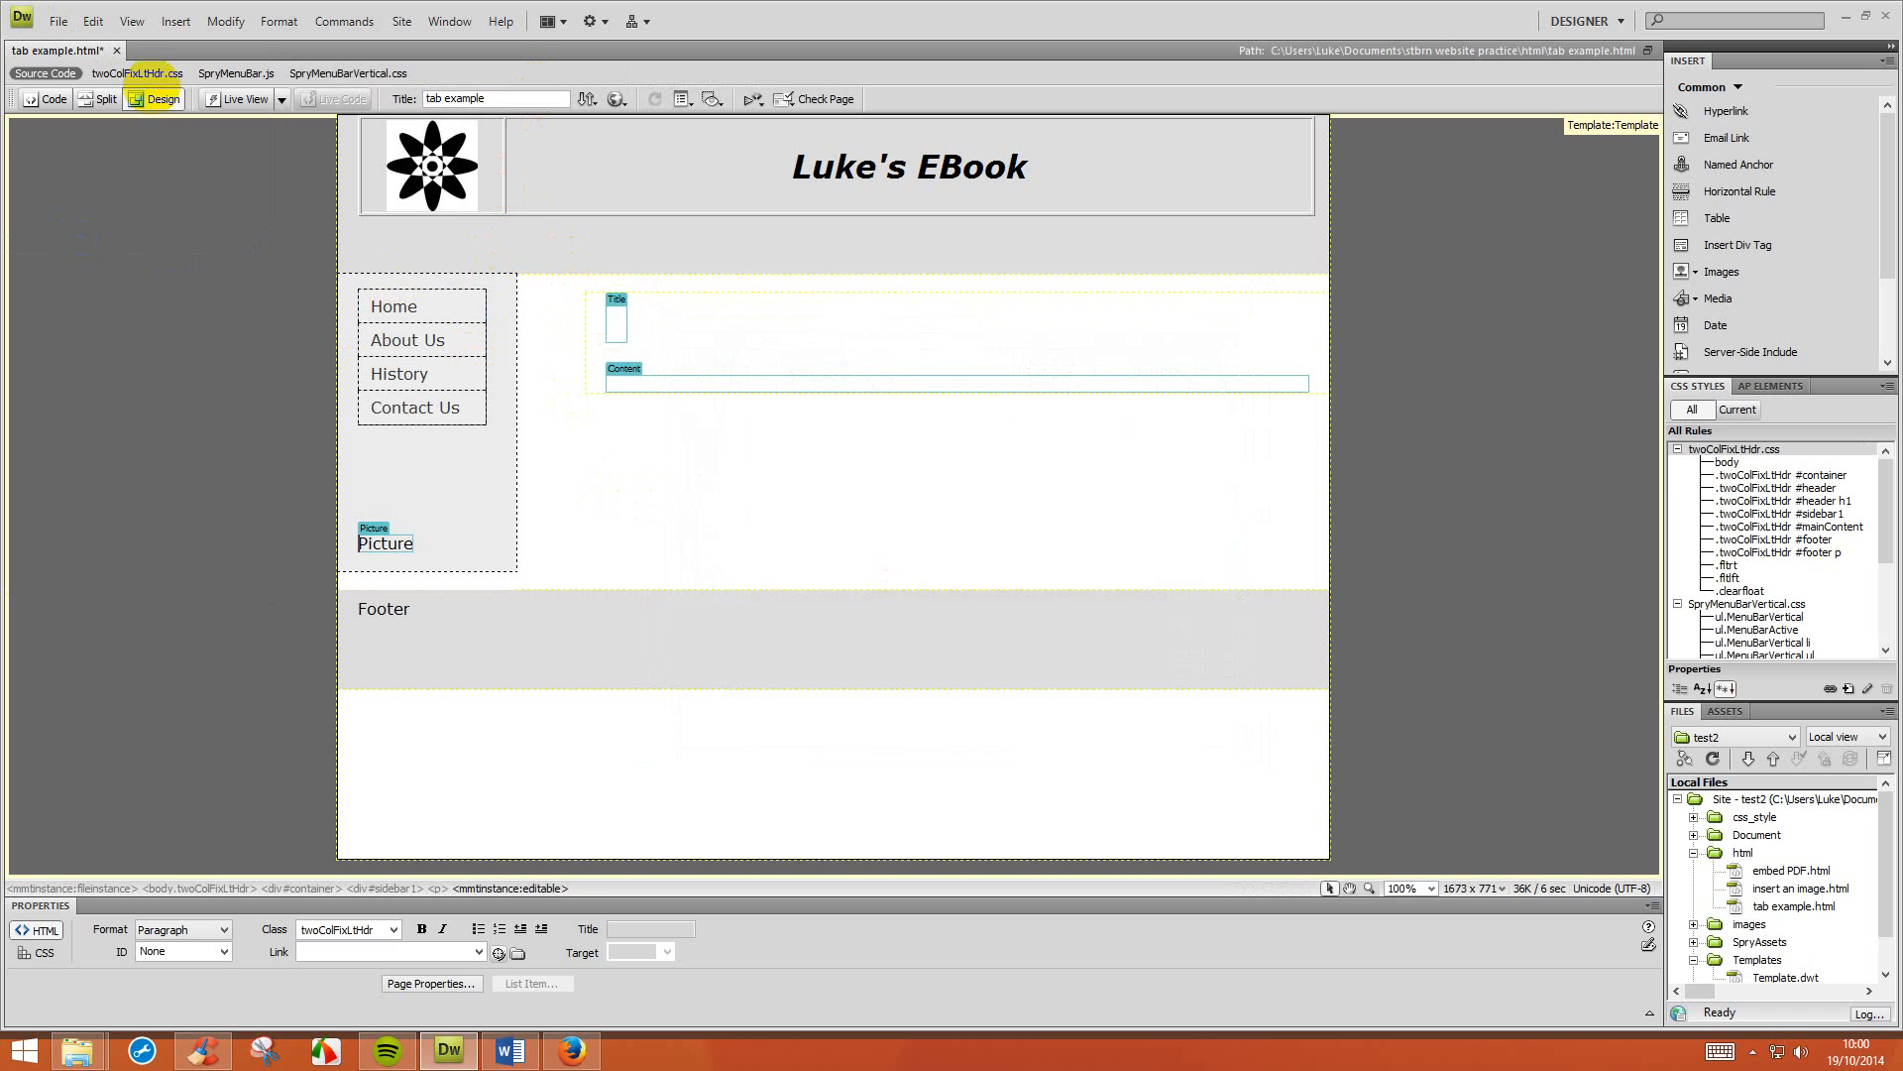
pyautogui.click(615, 317)
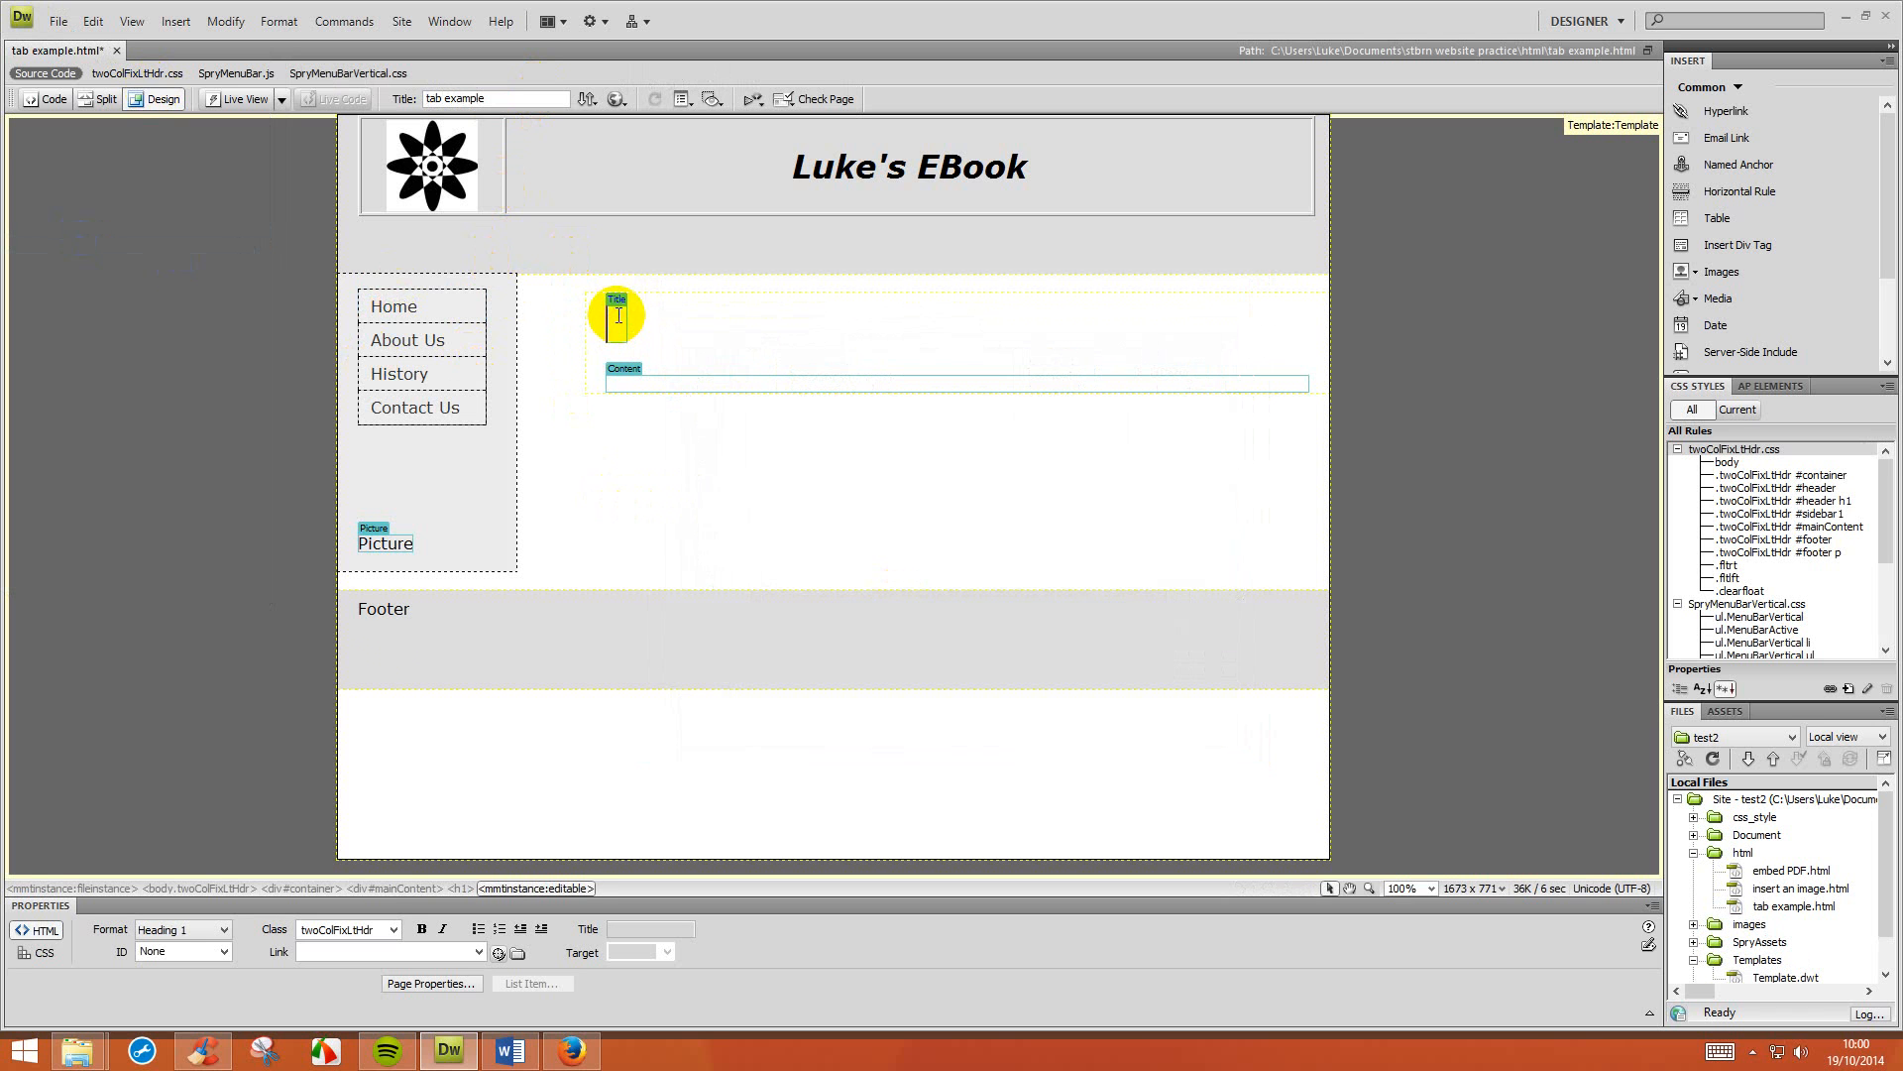
pyautogui.write('Information Age')
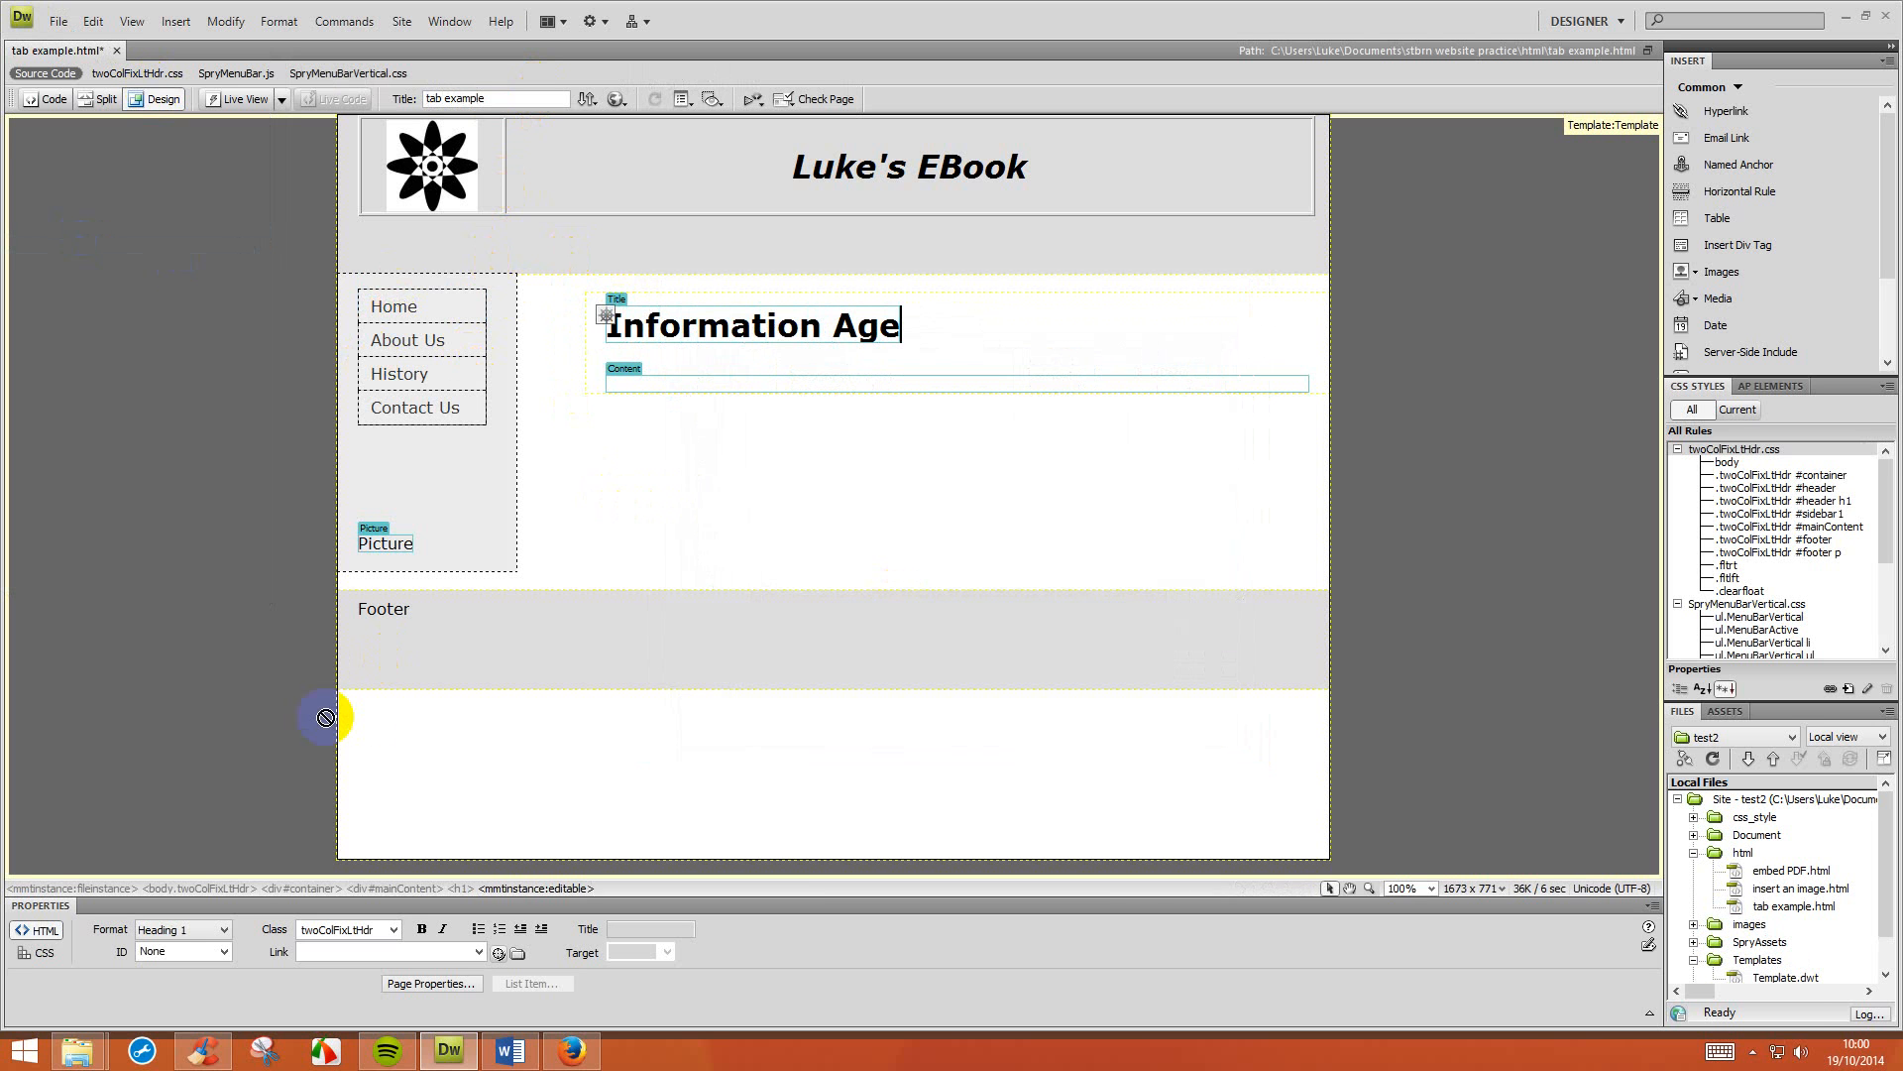
# Add a line break in the Content region and insert a Spry Tabbed Panels widget below it.
pyautogui.click(606, 382)
pyautogui.press('Return')
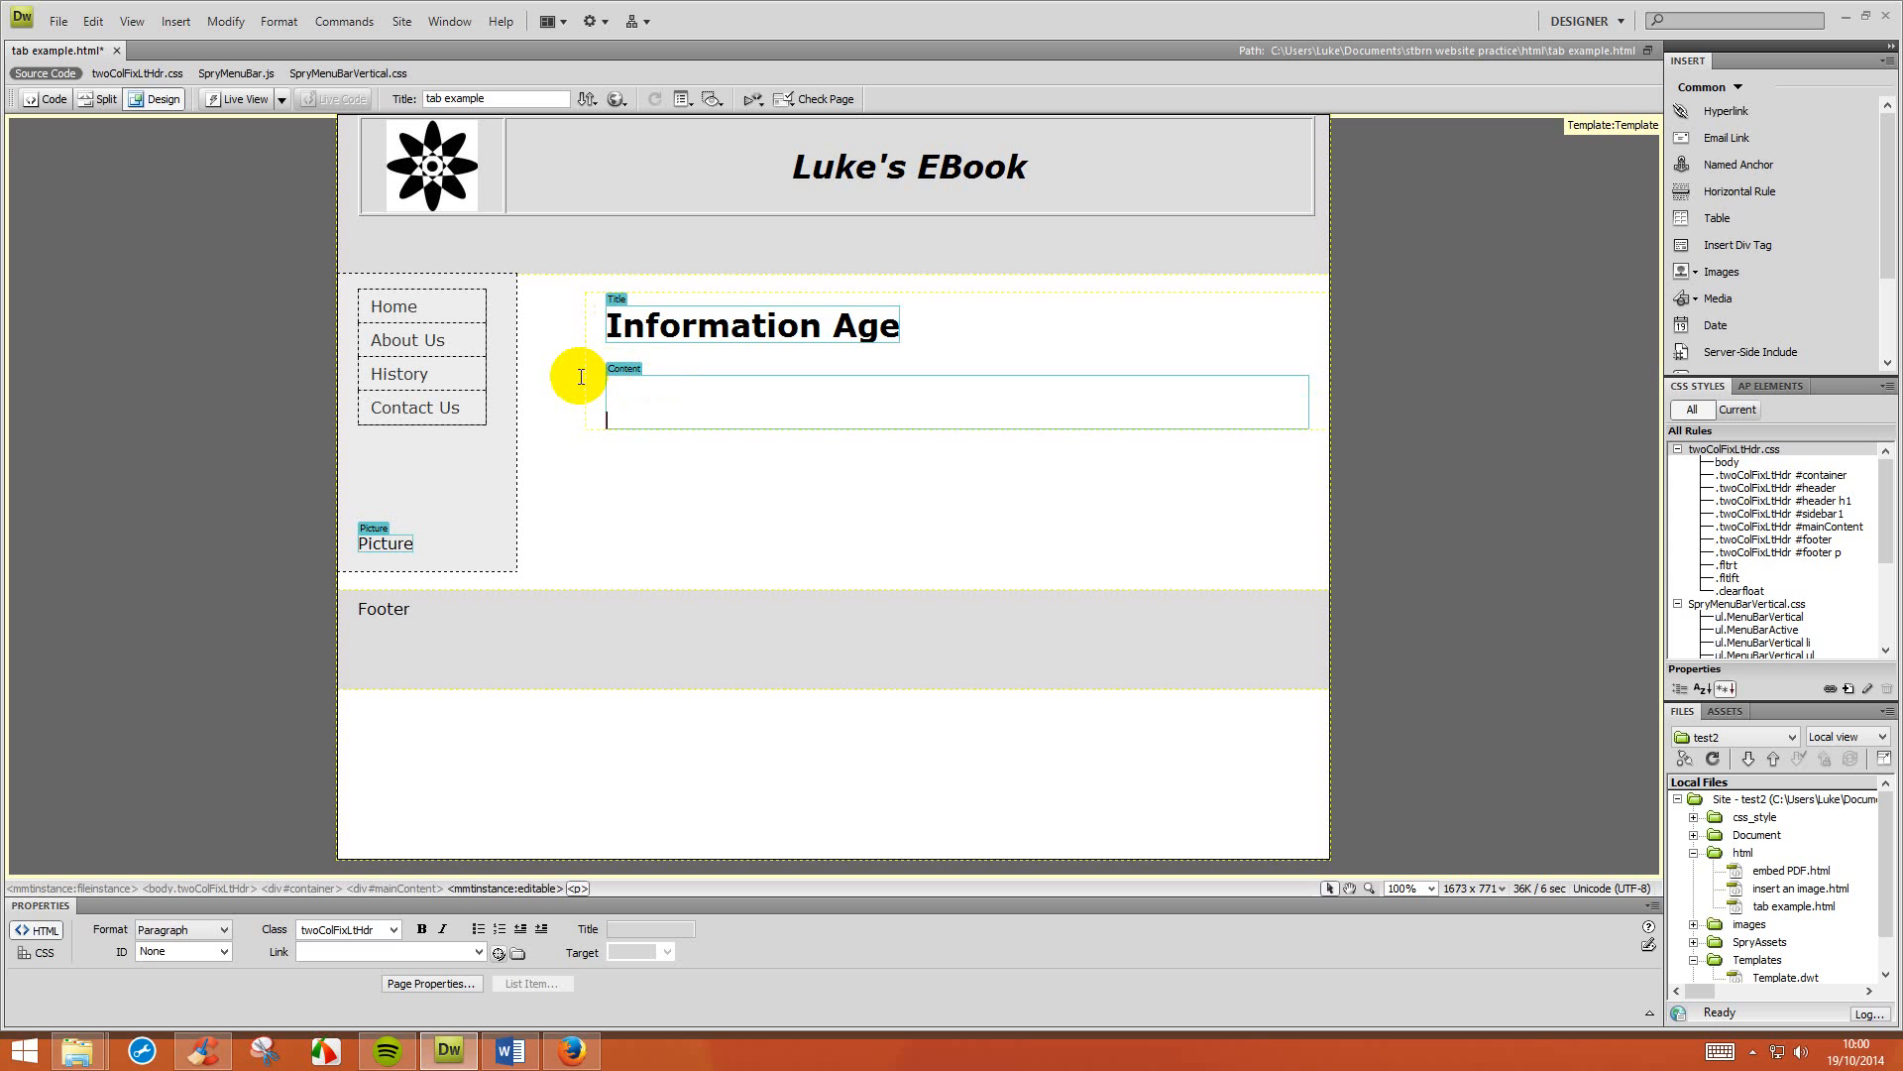
pyautogui.click(161, 26)
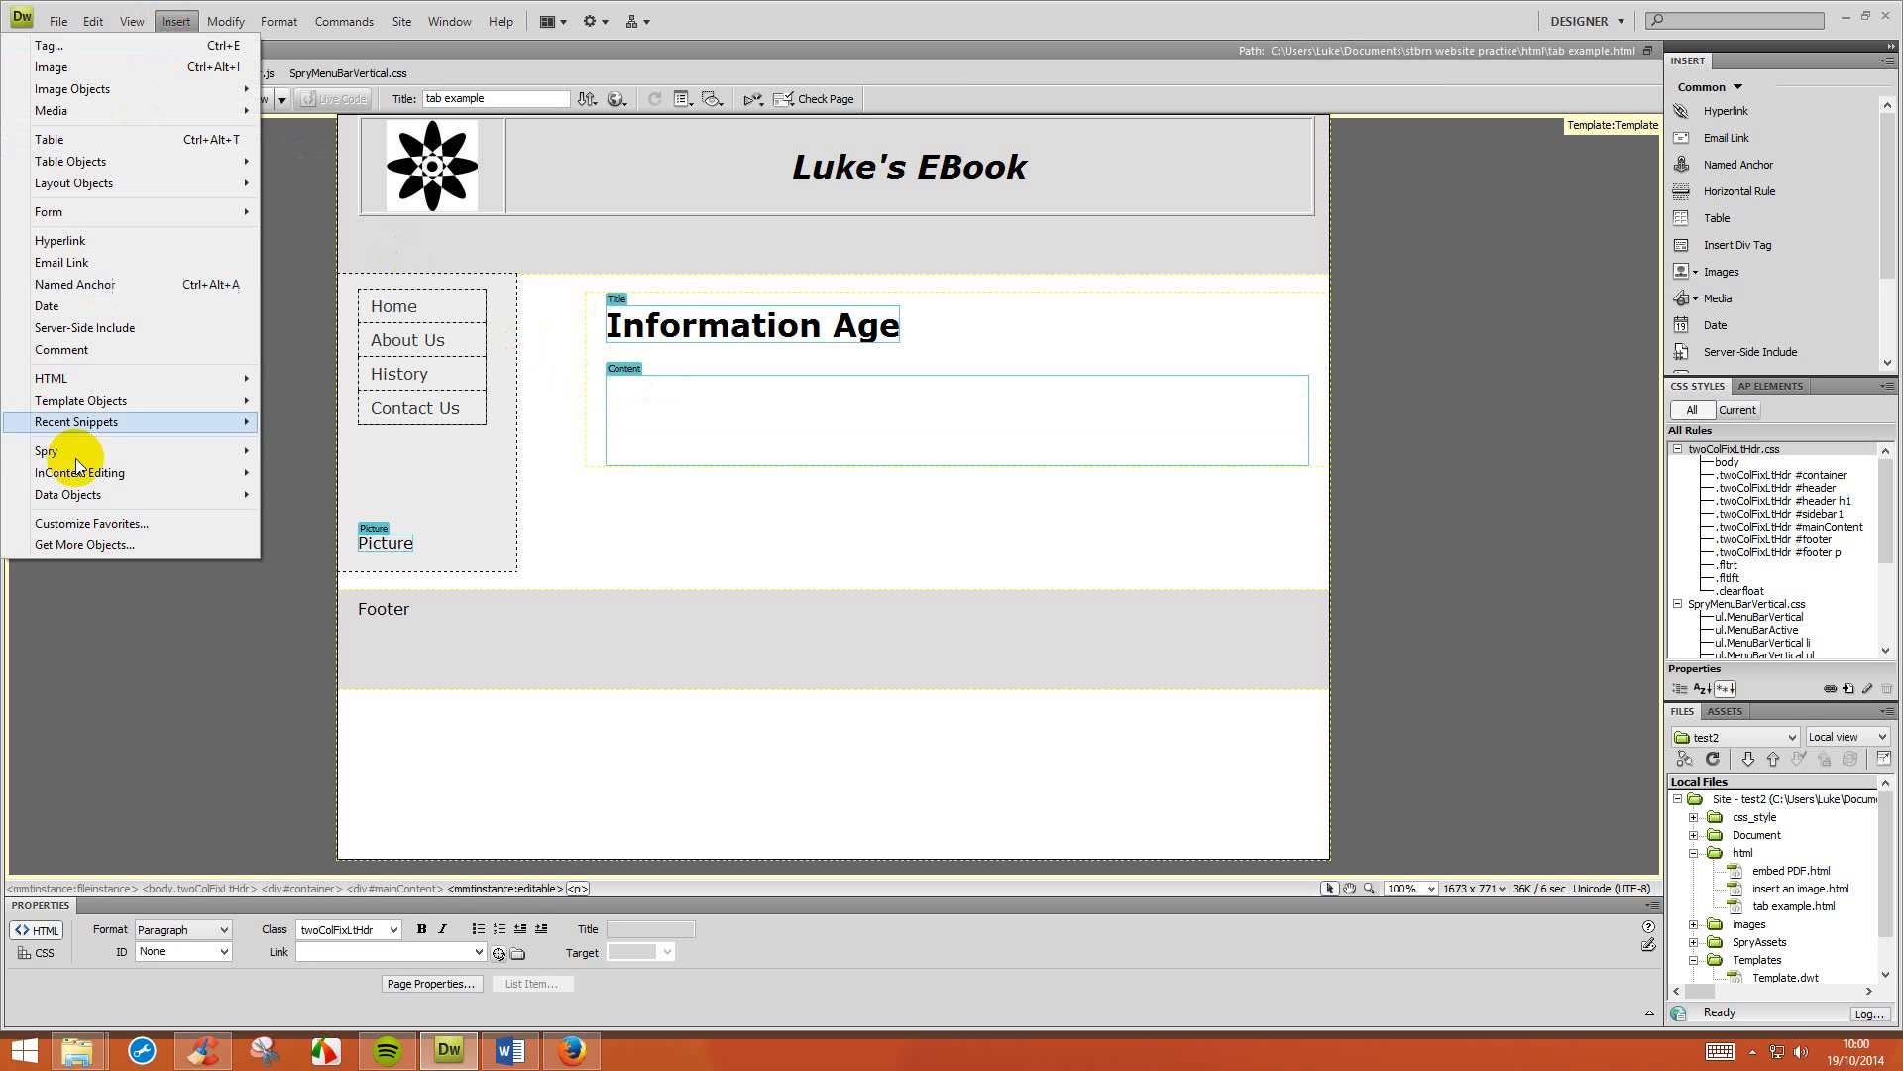
pyautogui.moveTo(75, 450)
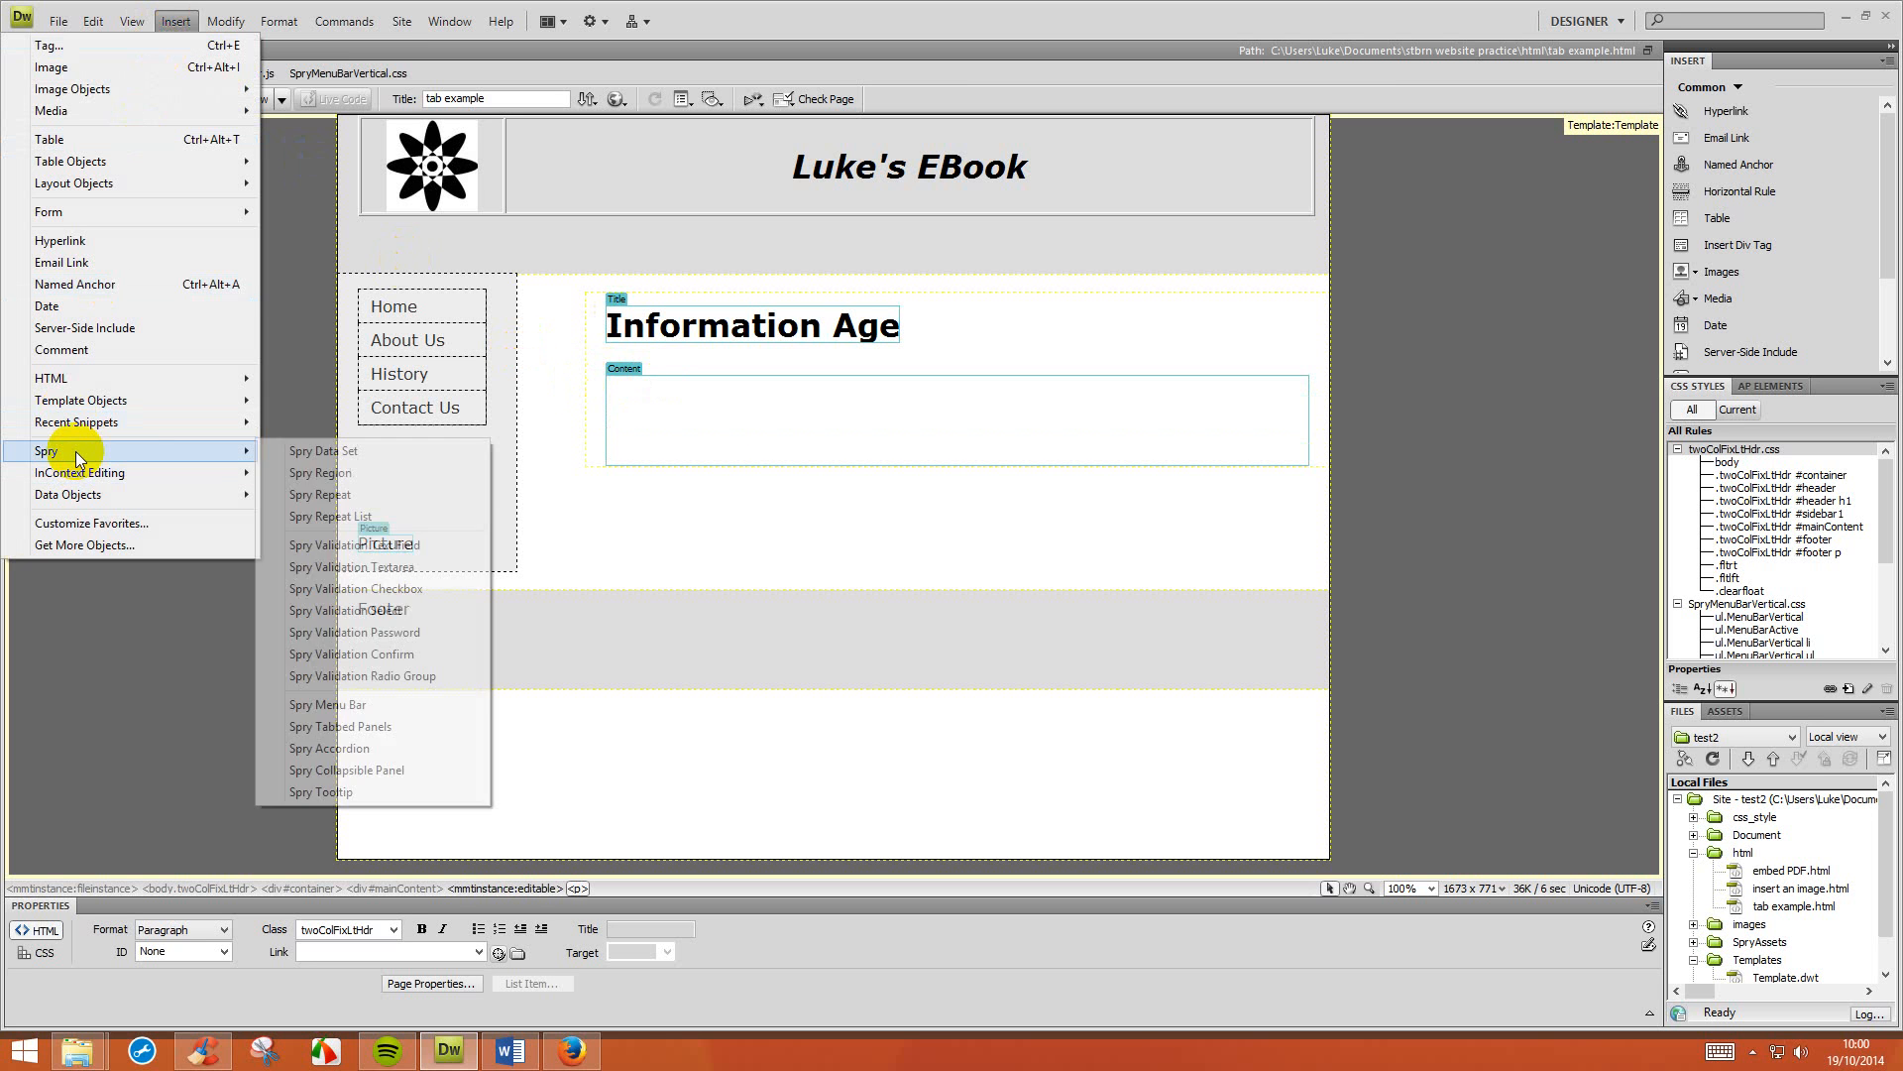
pyautogui.click(363, 728)
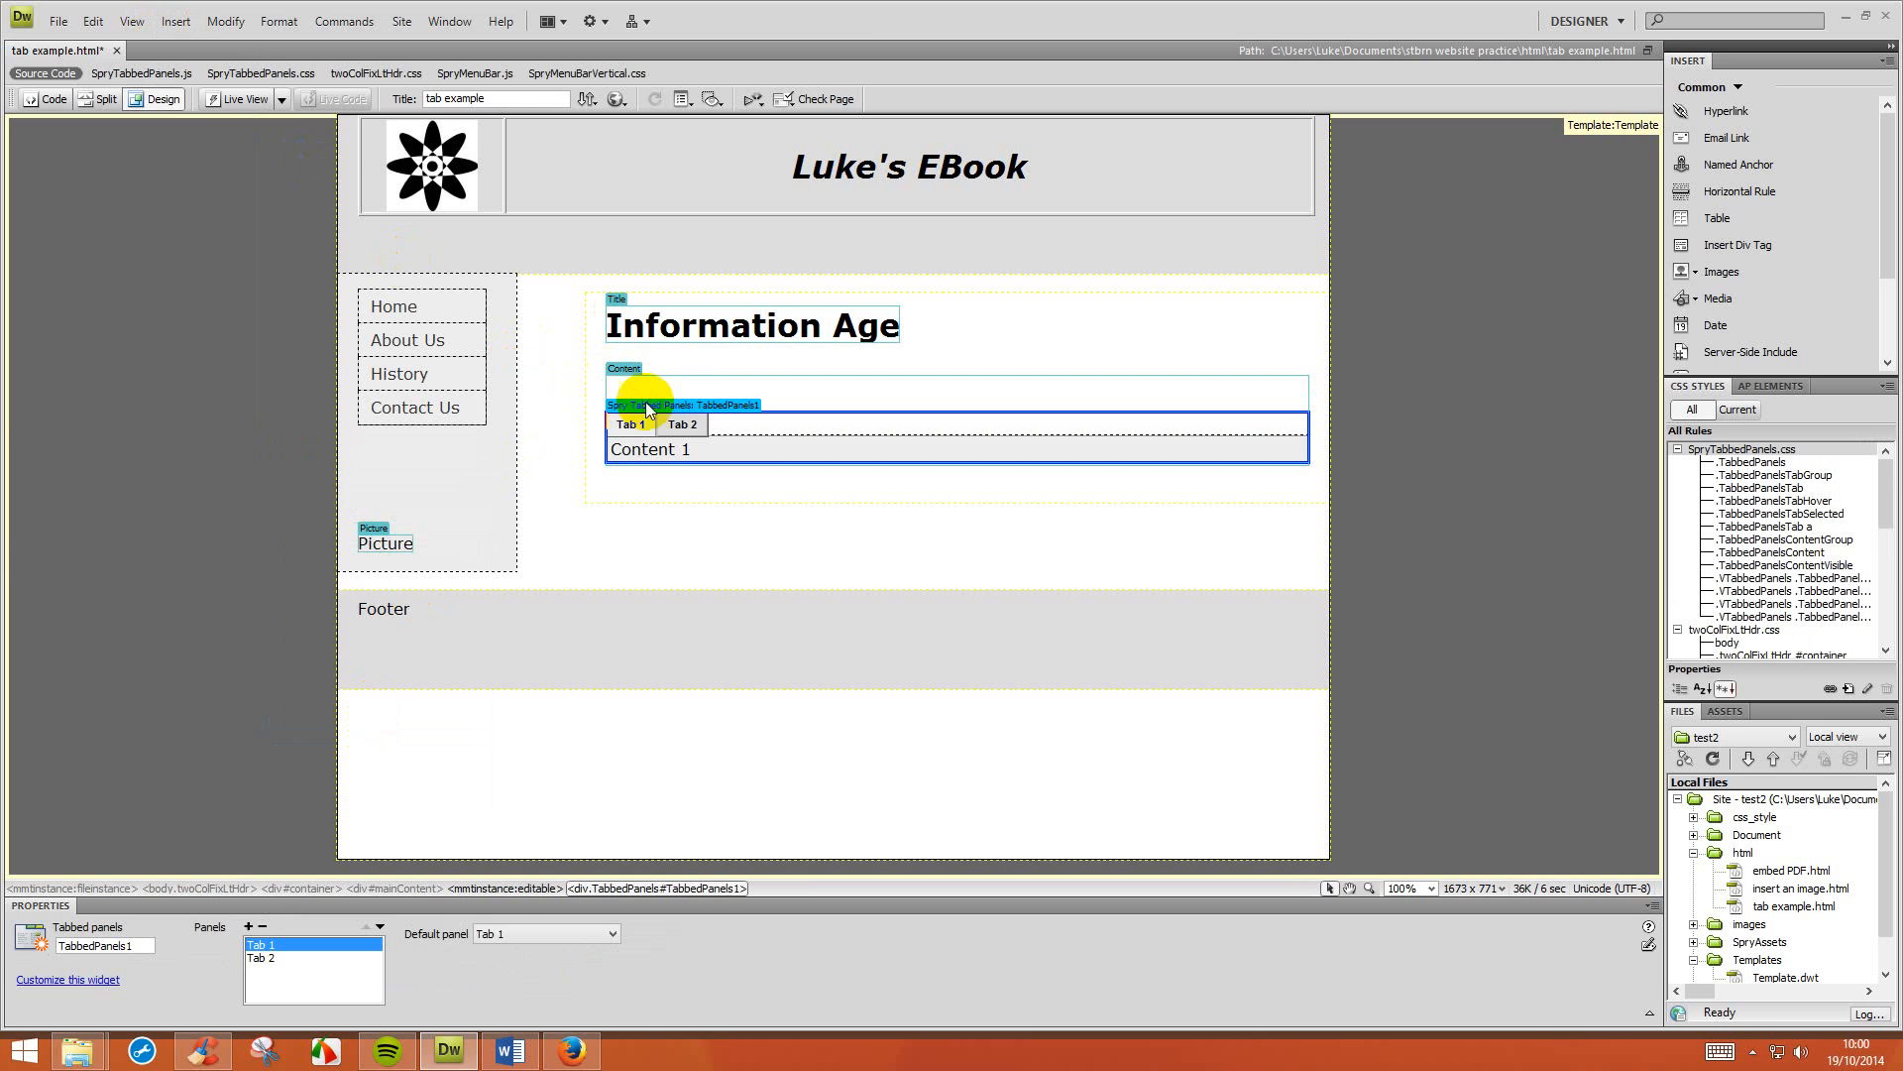
# Preview the page in Live View, switch between Tab 1 and Tab 2, and return to the editable design.
pyautogui.click(230, 101)
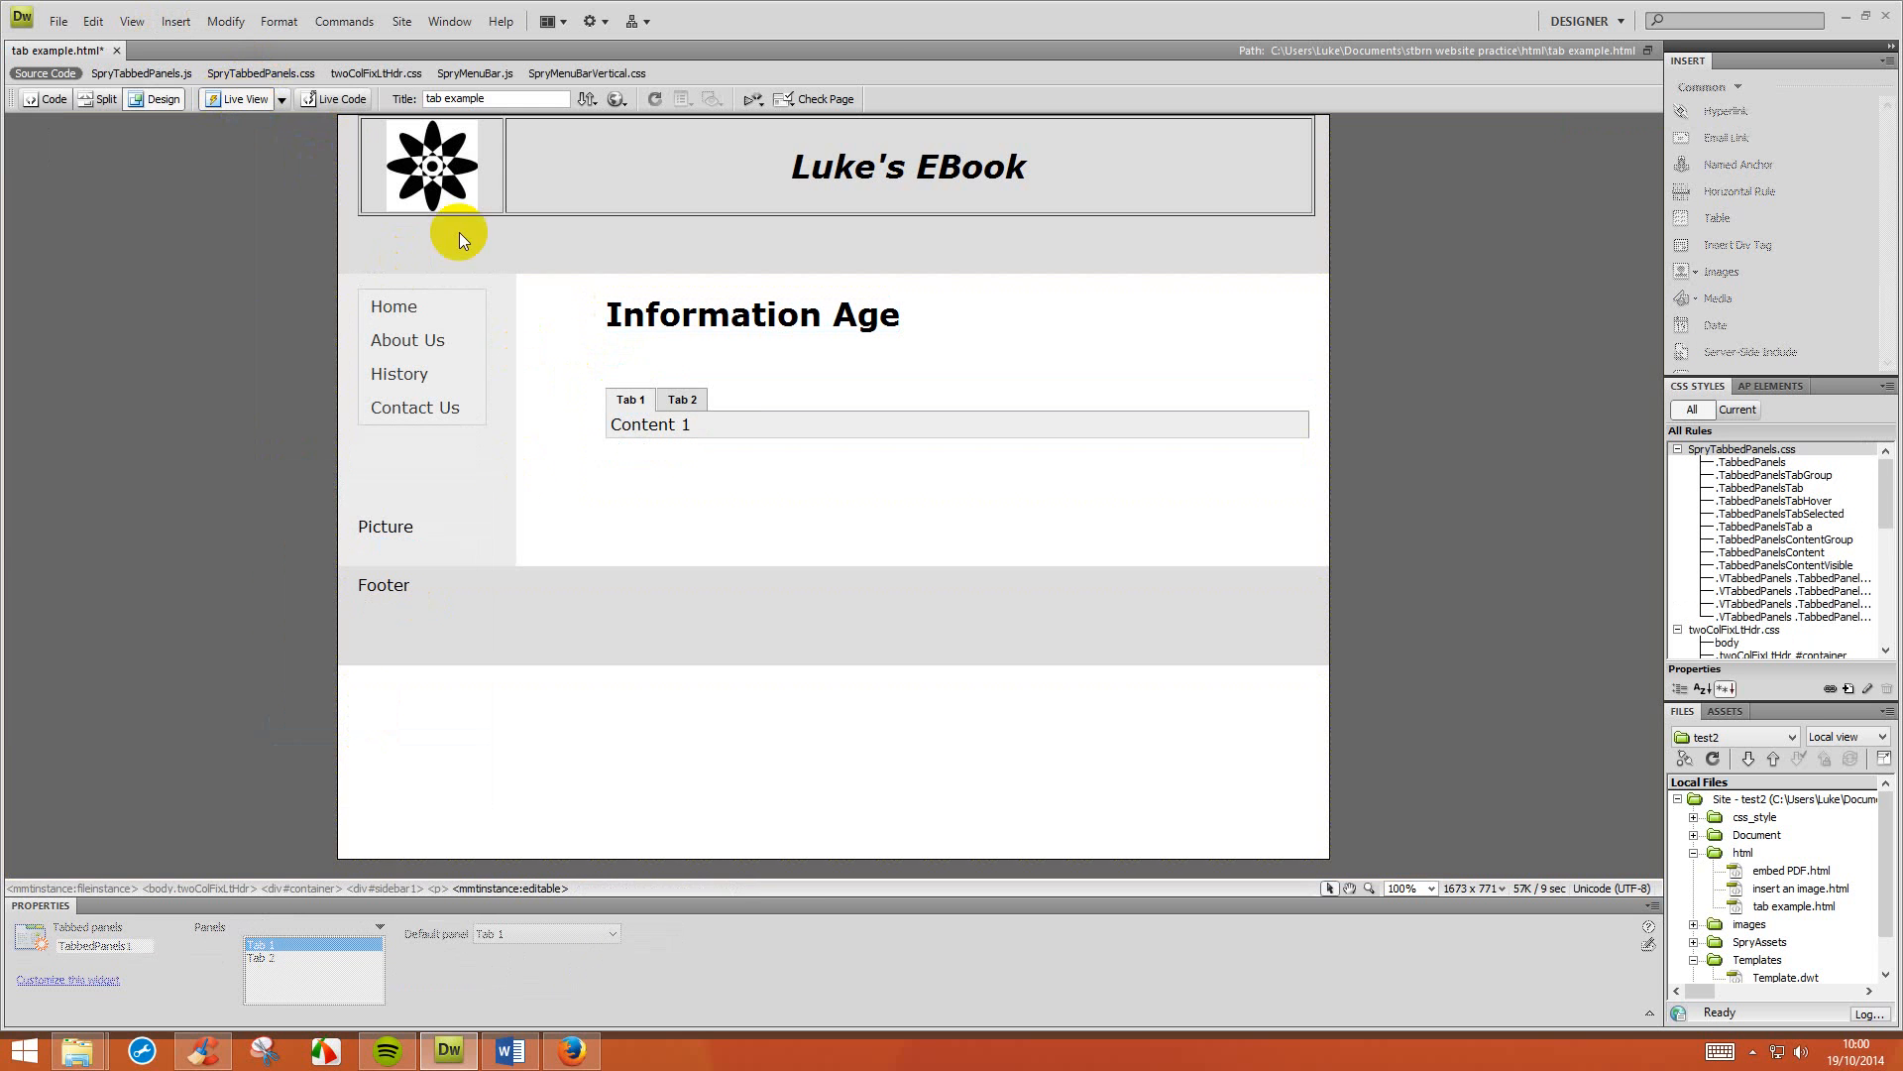
pyautogui.click(665, 407)
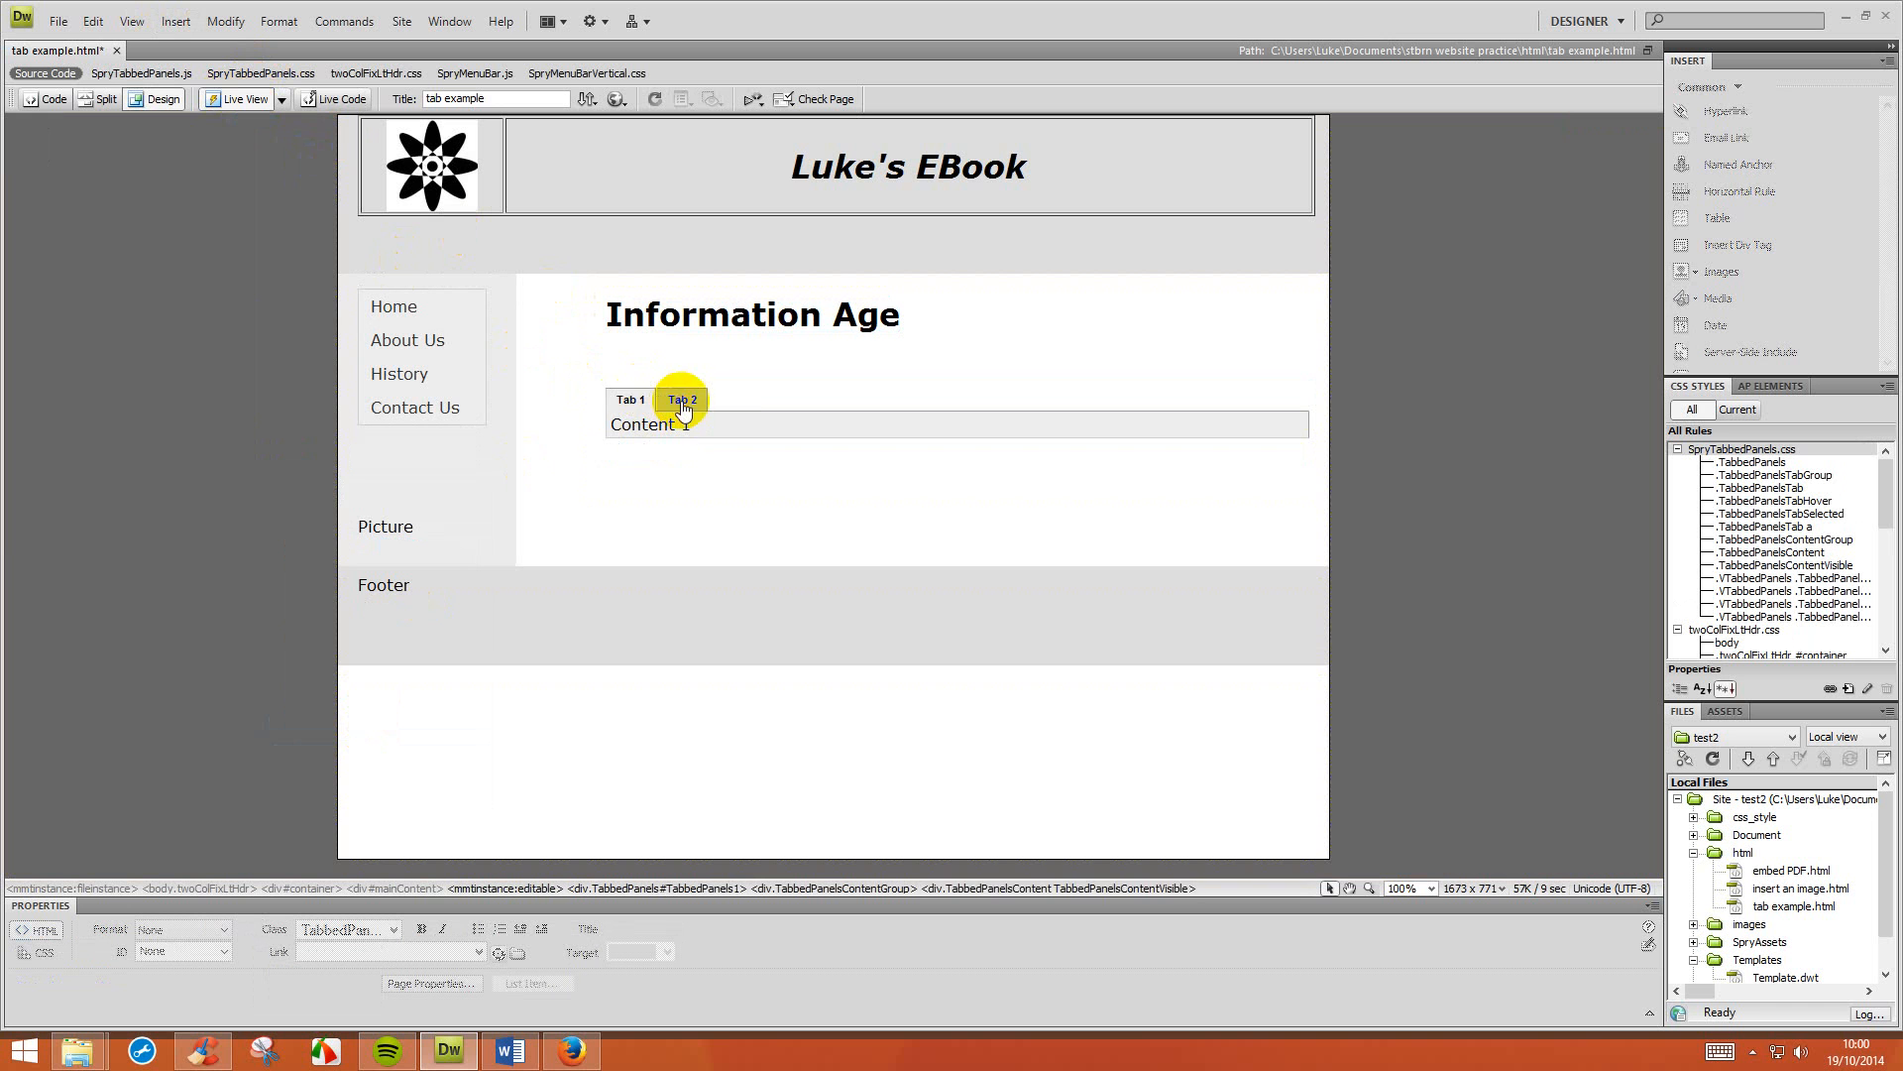
pyautogui.click(631, 399)
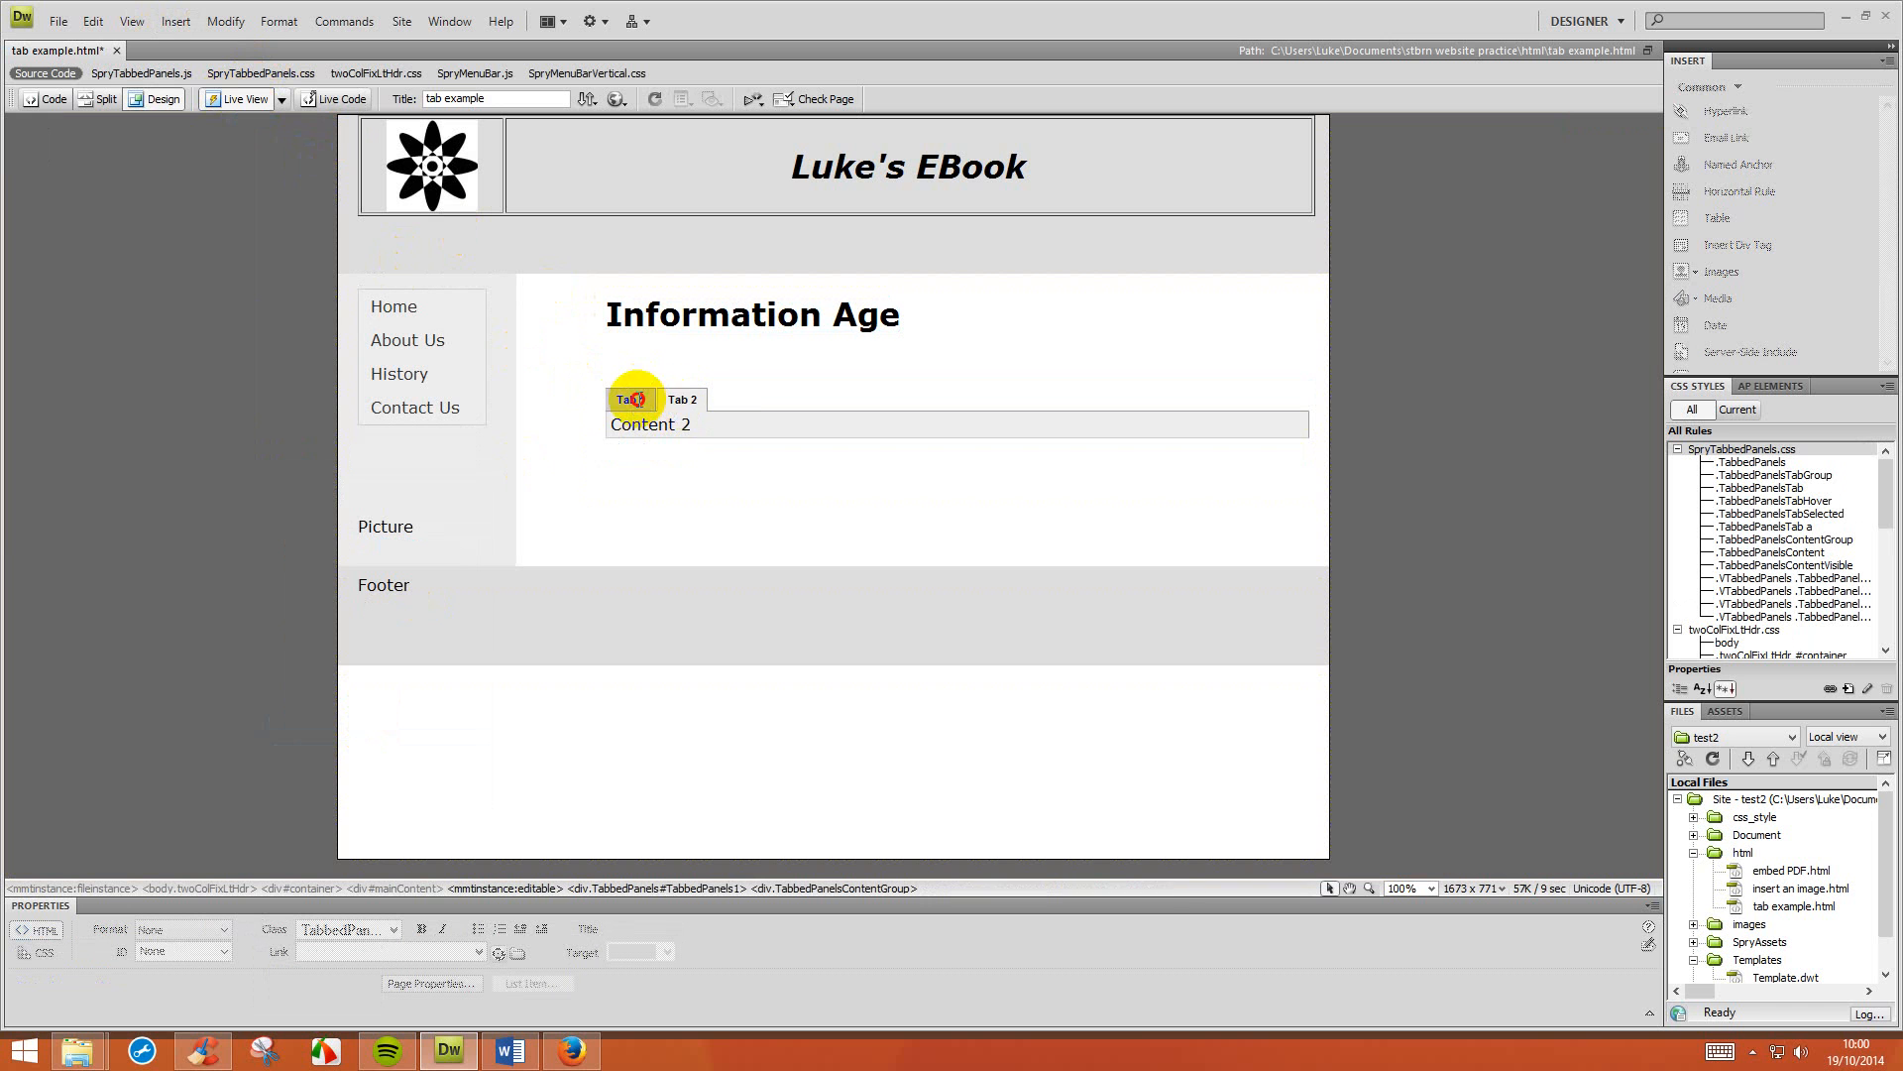
pyautogui.click(224, 99)
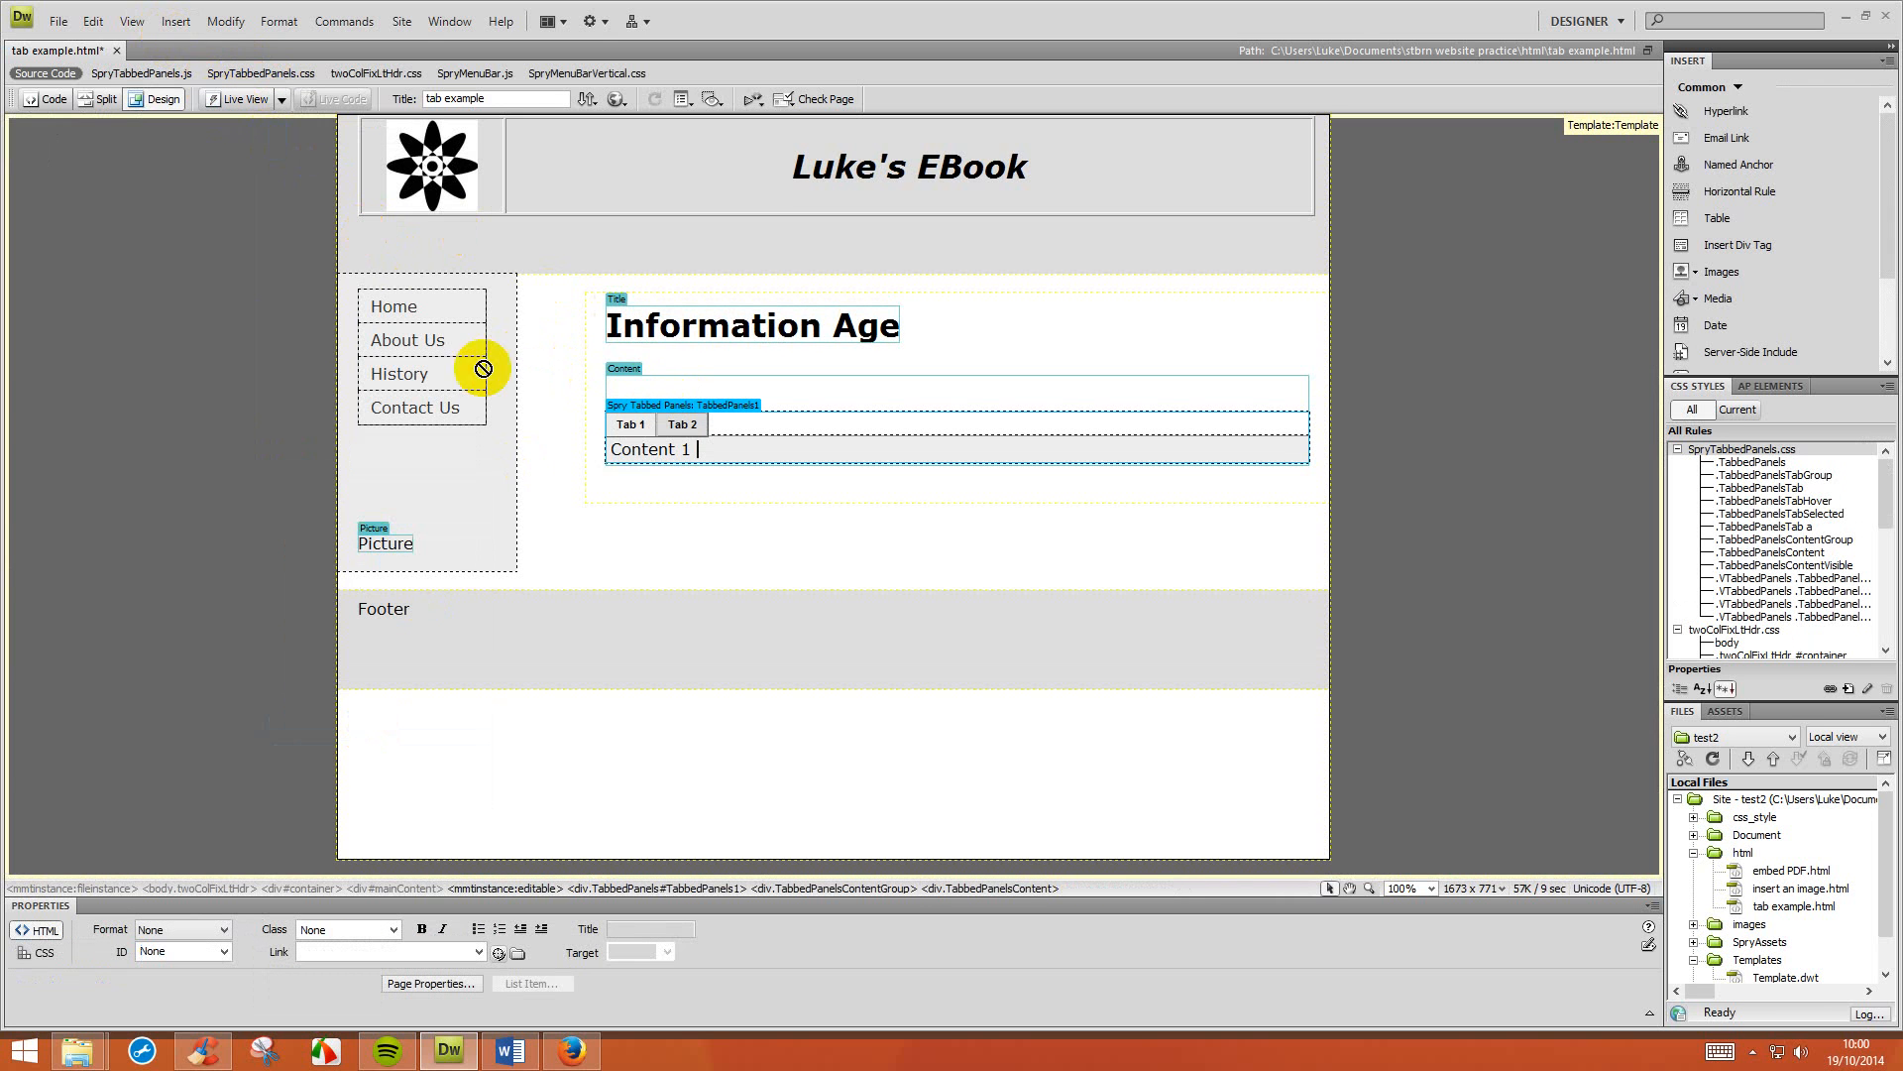
# Replace the Tab 1 panel's placeholder content with "Information that you want to add to the tab".
pyautogui.click(674, 424)
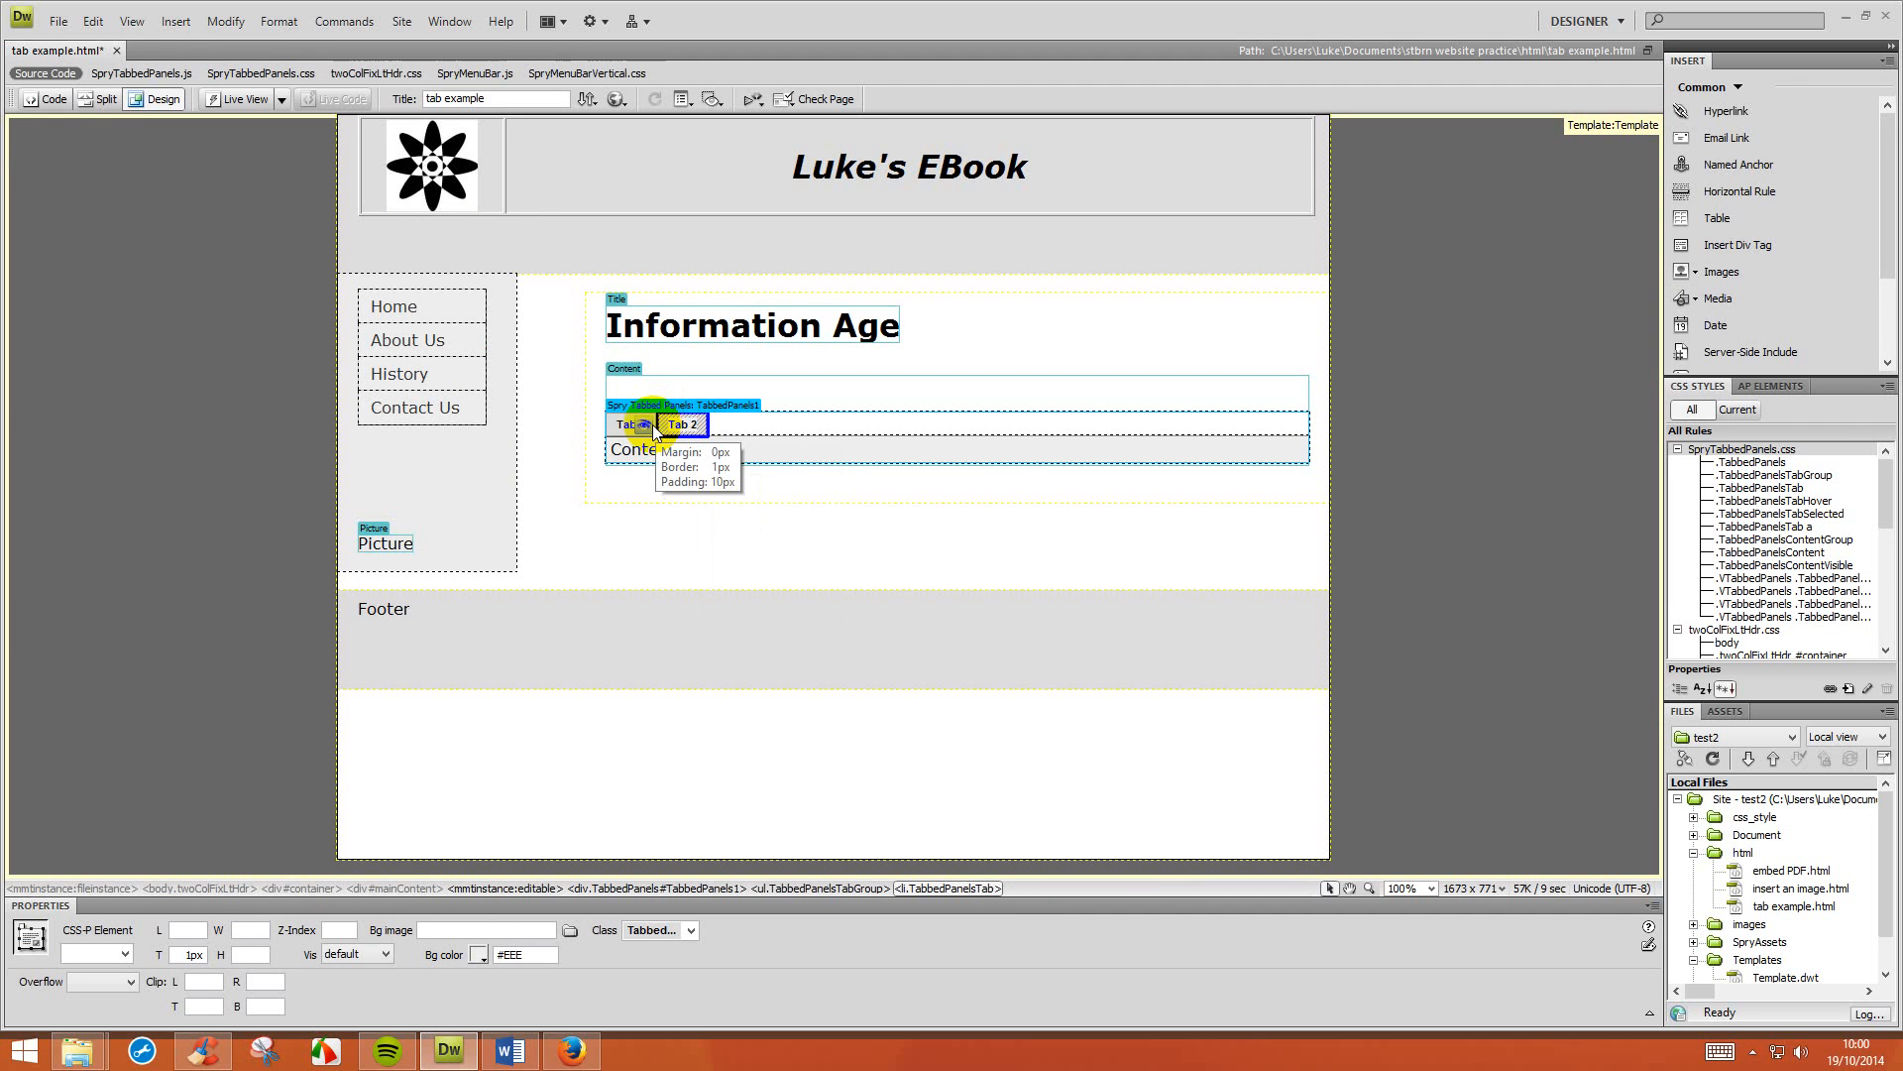
pyautogui.moveTo(646, 426)
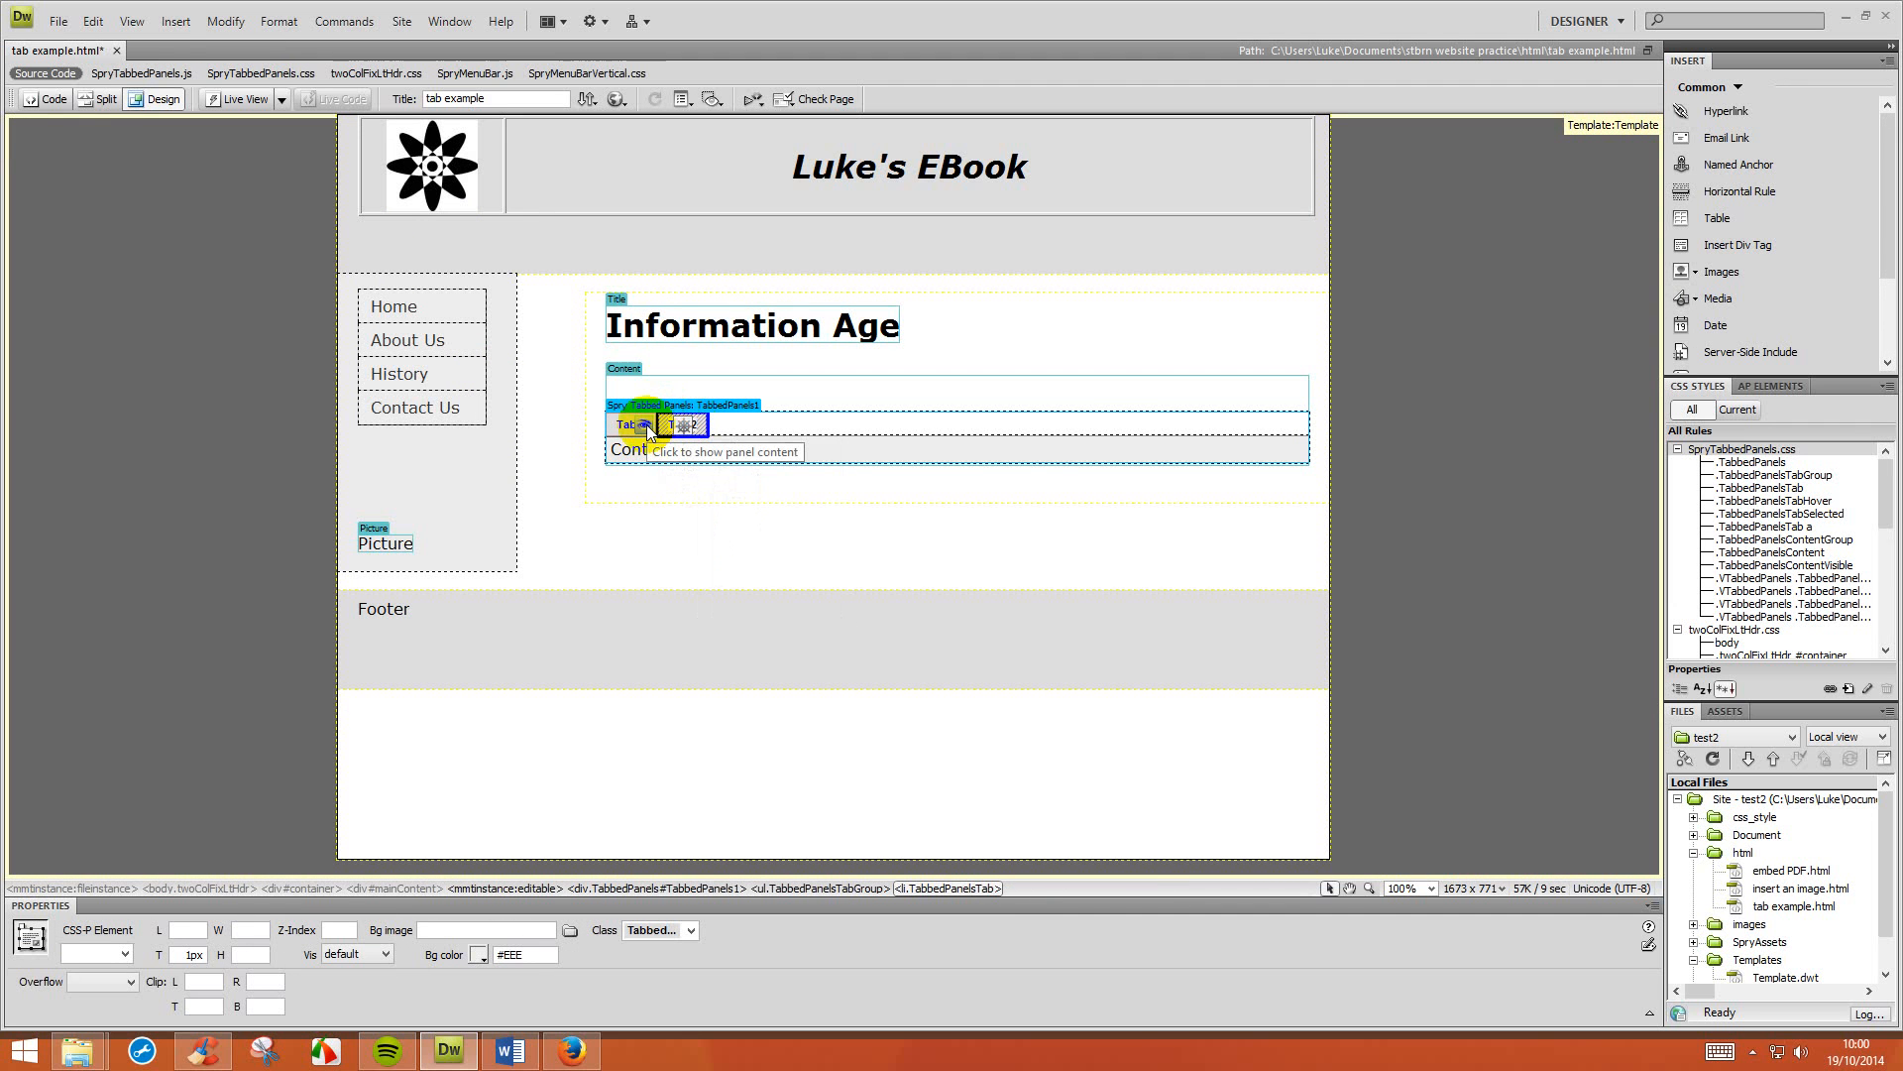
pyautogui.click(646, 427)
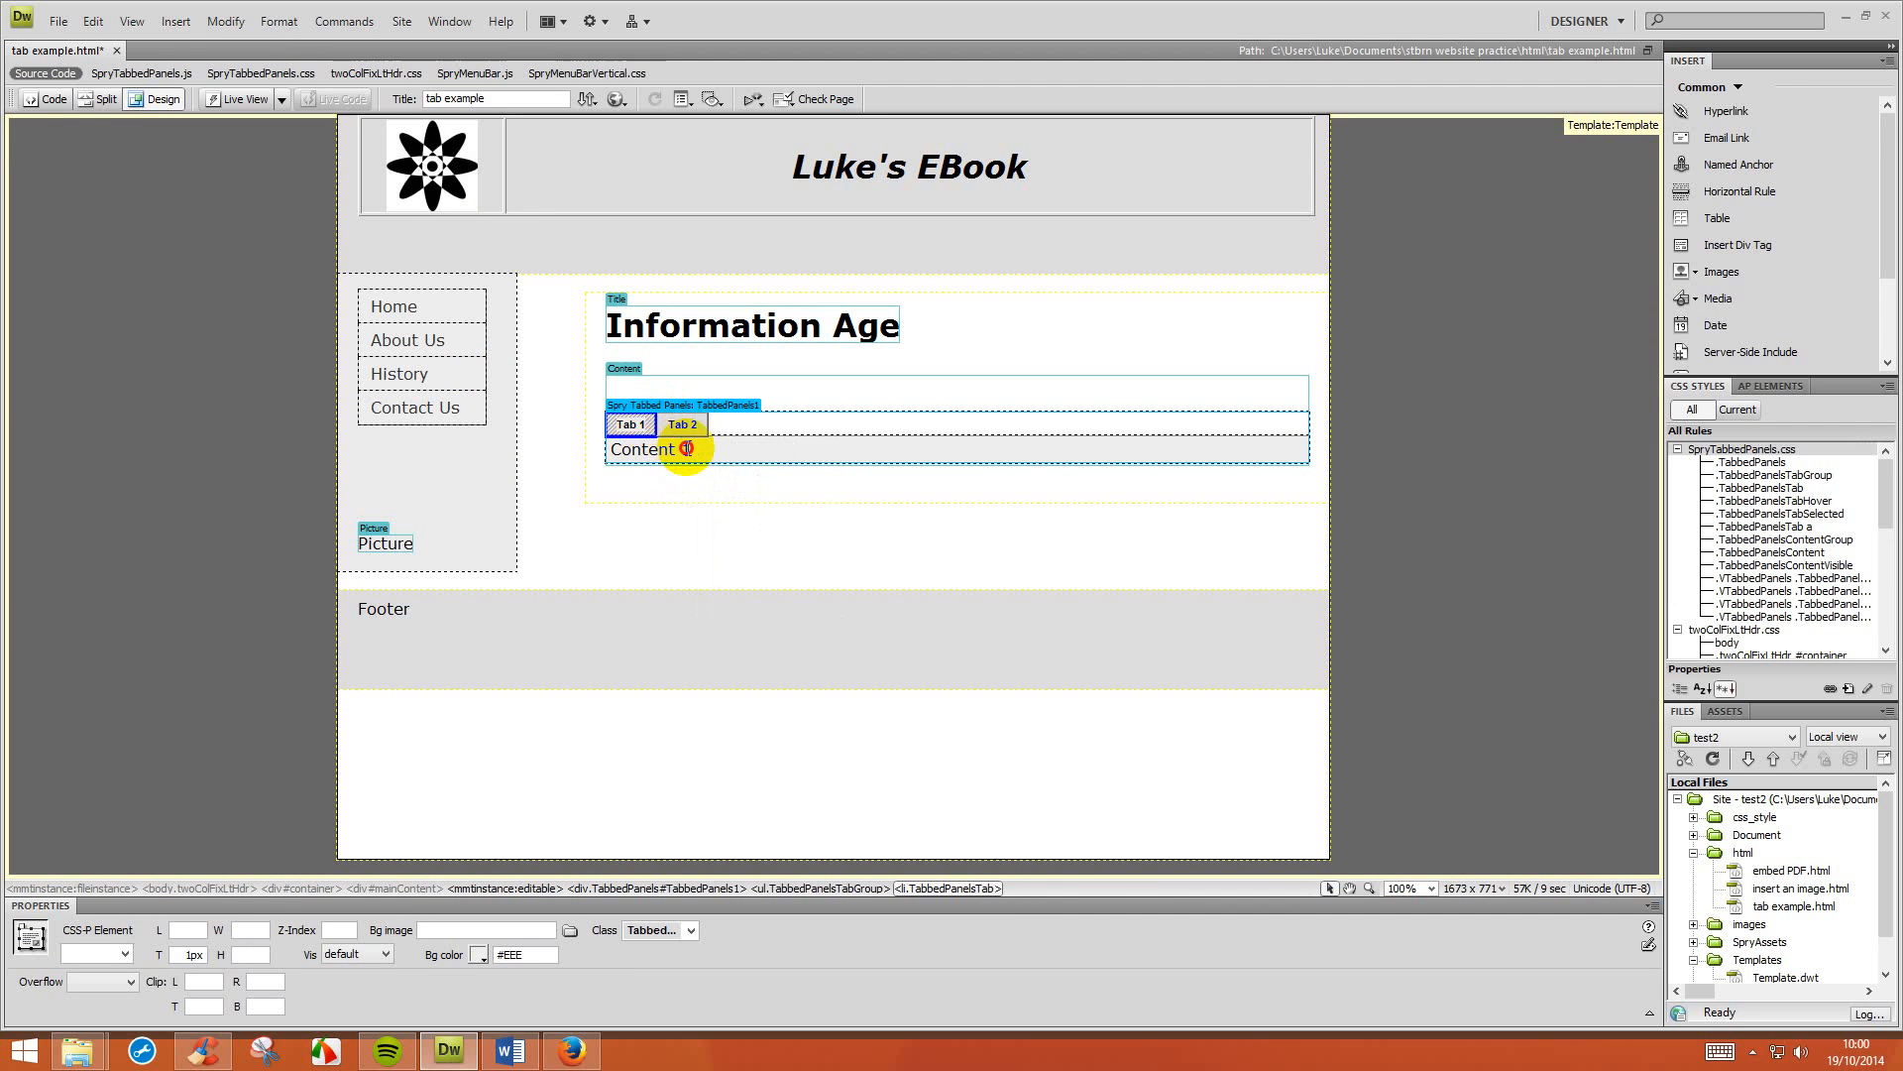
pyautogui.moveTo(680, 450); pyautogui.dragTo(486, 446)
pyautogui.write('Info')
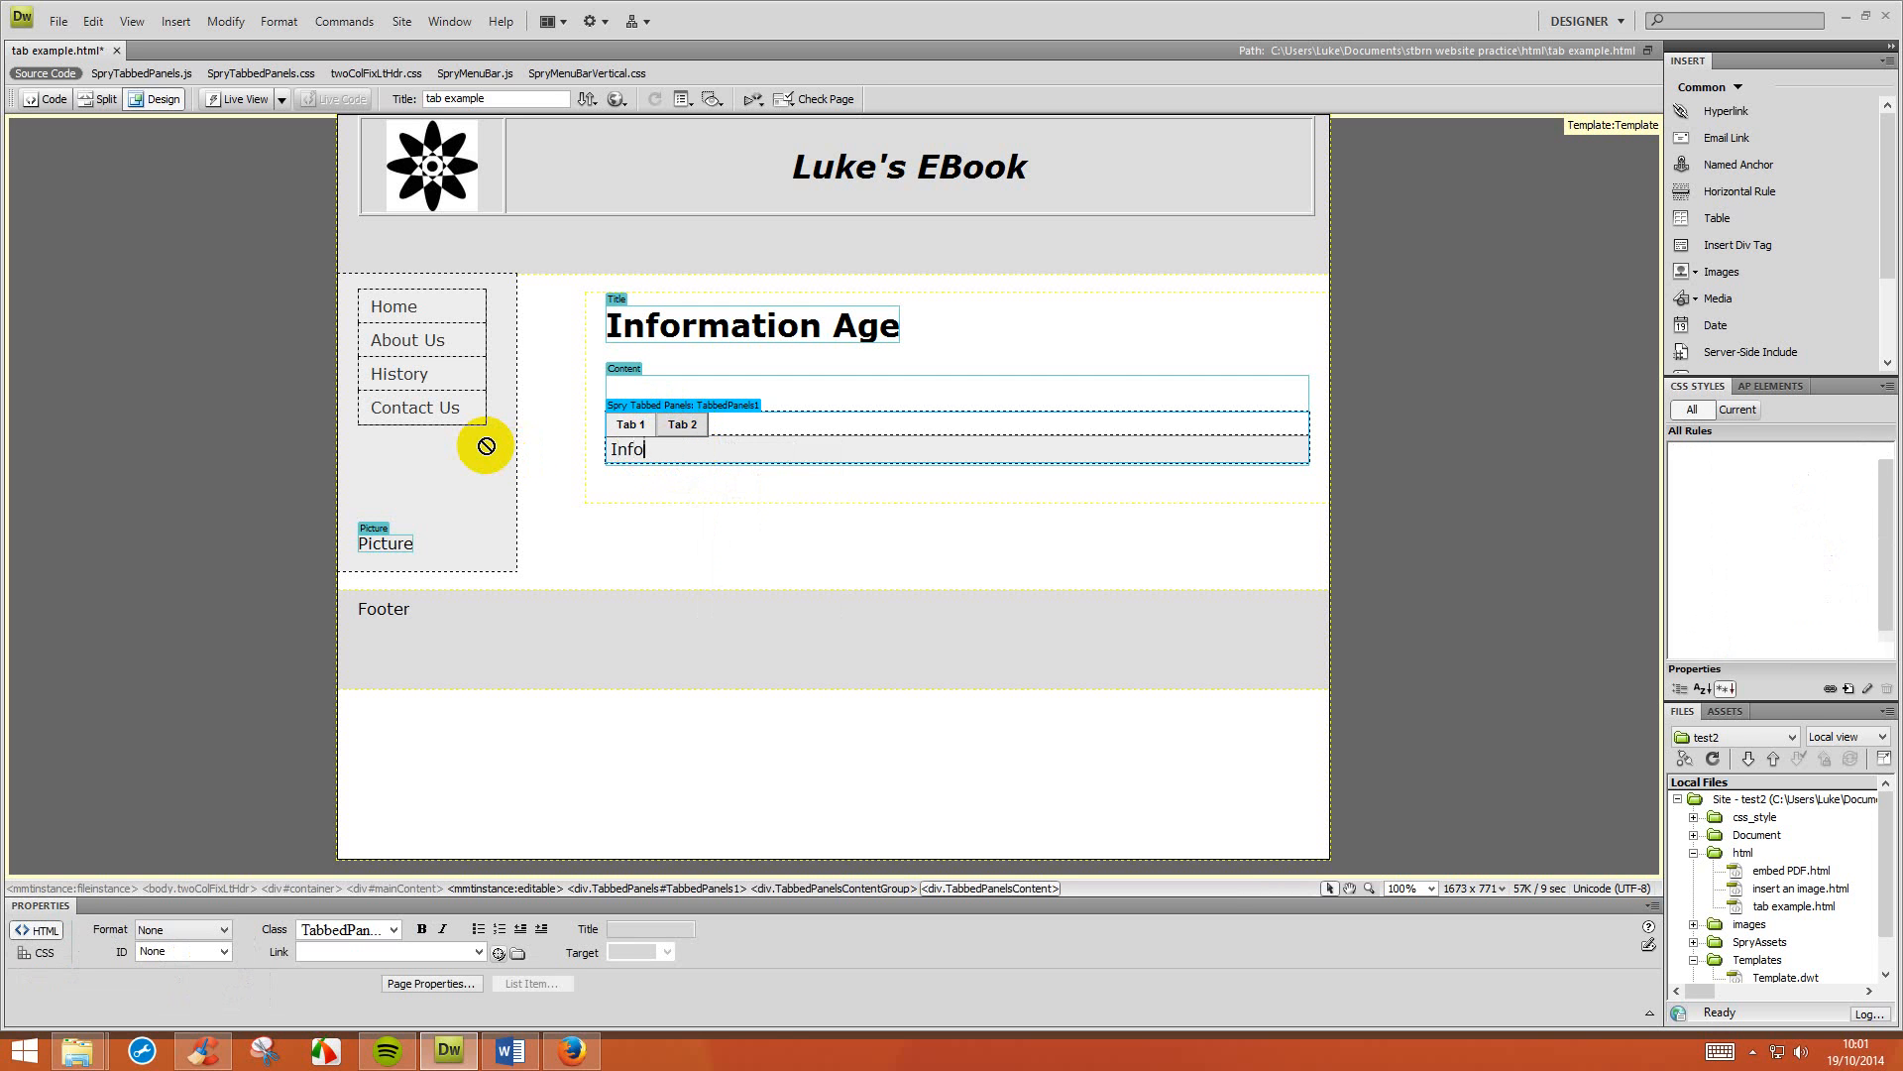
pyautogui.write('rmation that you w')
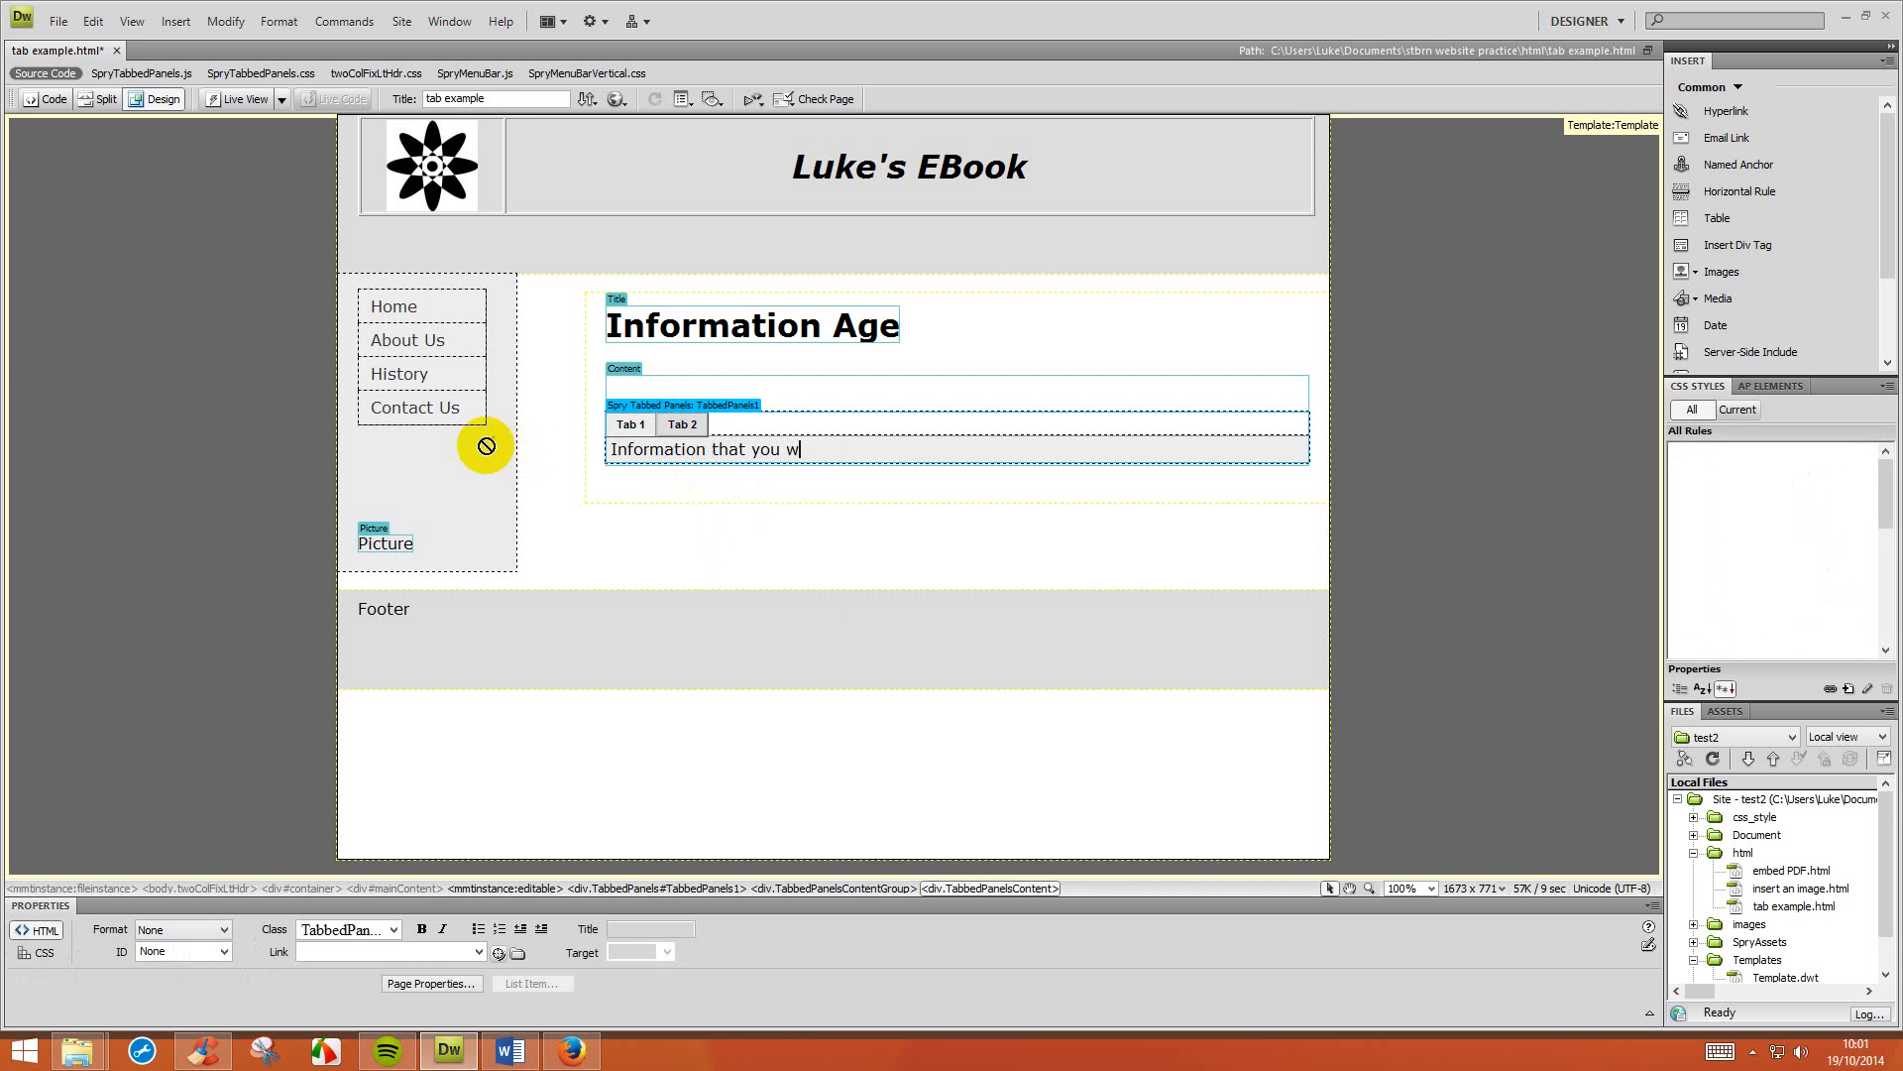
pyautogui.write('ntant to add to the tab')
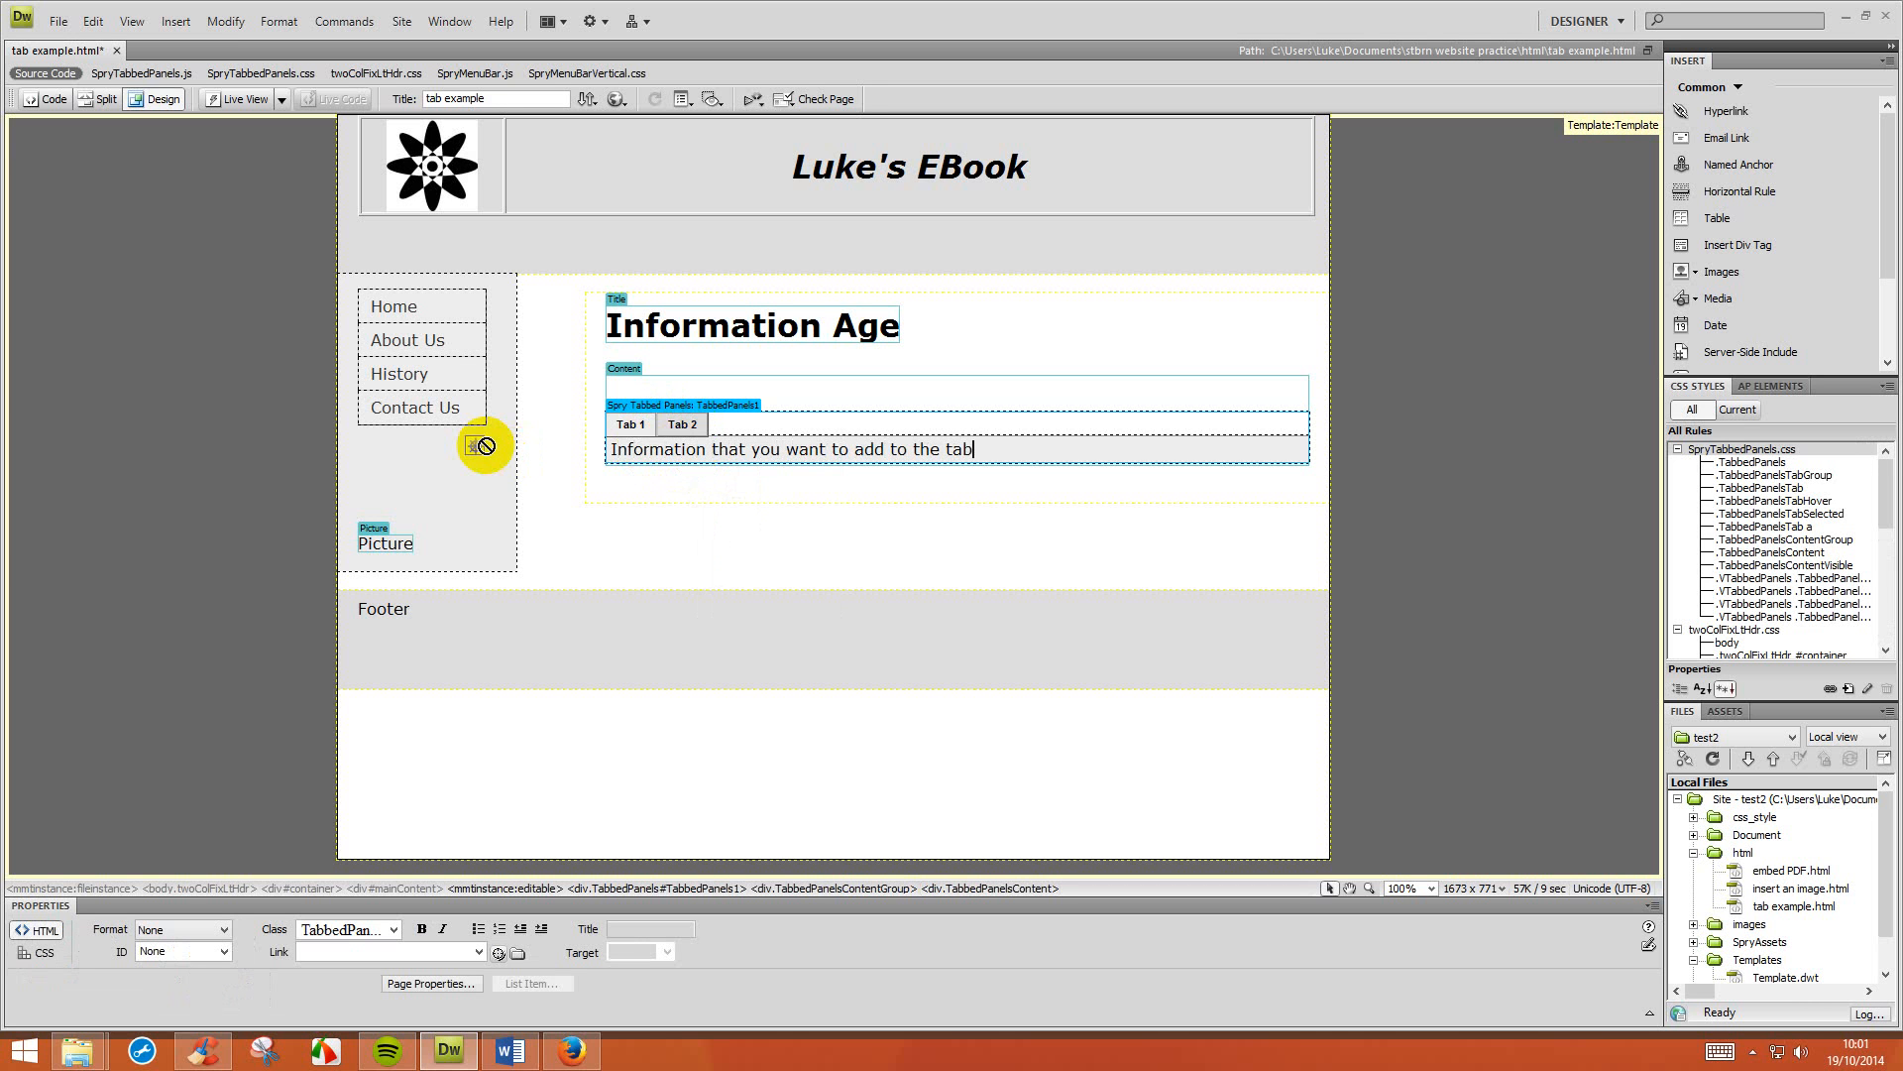
# Replace the Tab 2 panel's placeholder content with "Further content for the ebook".
pyautogui.click(694, 427)
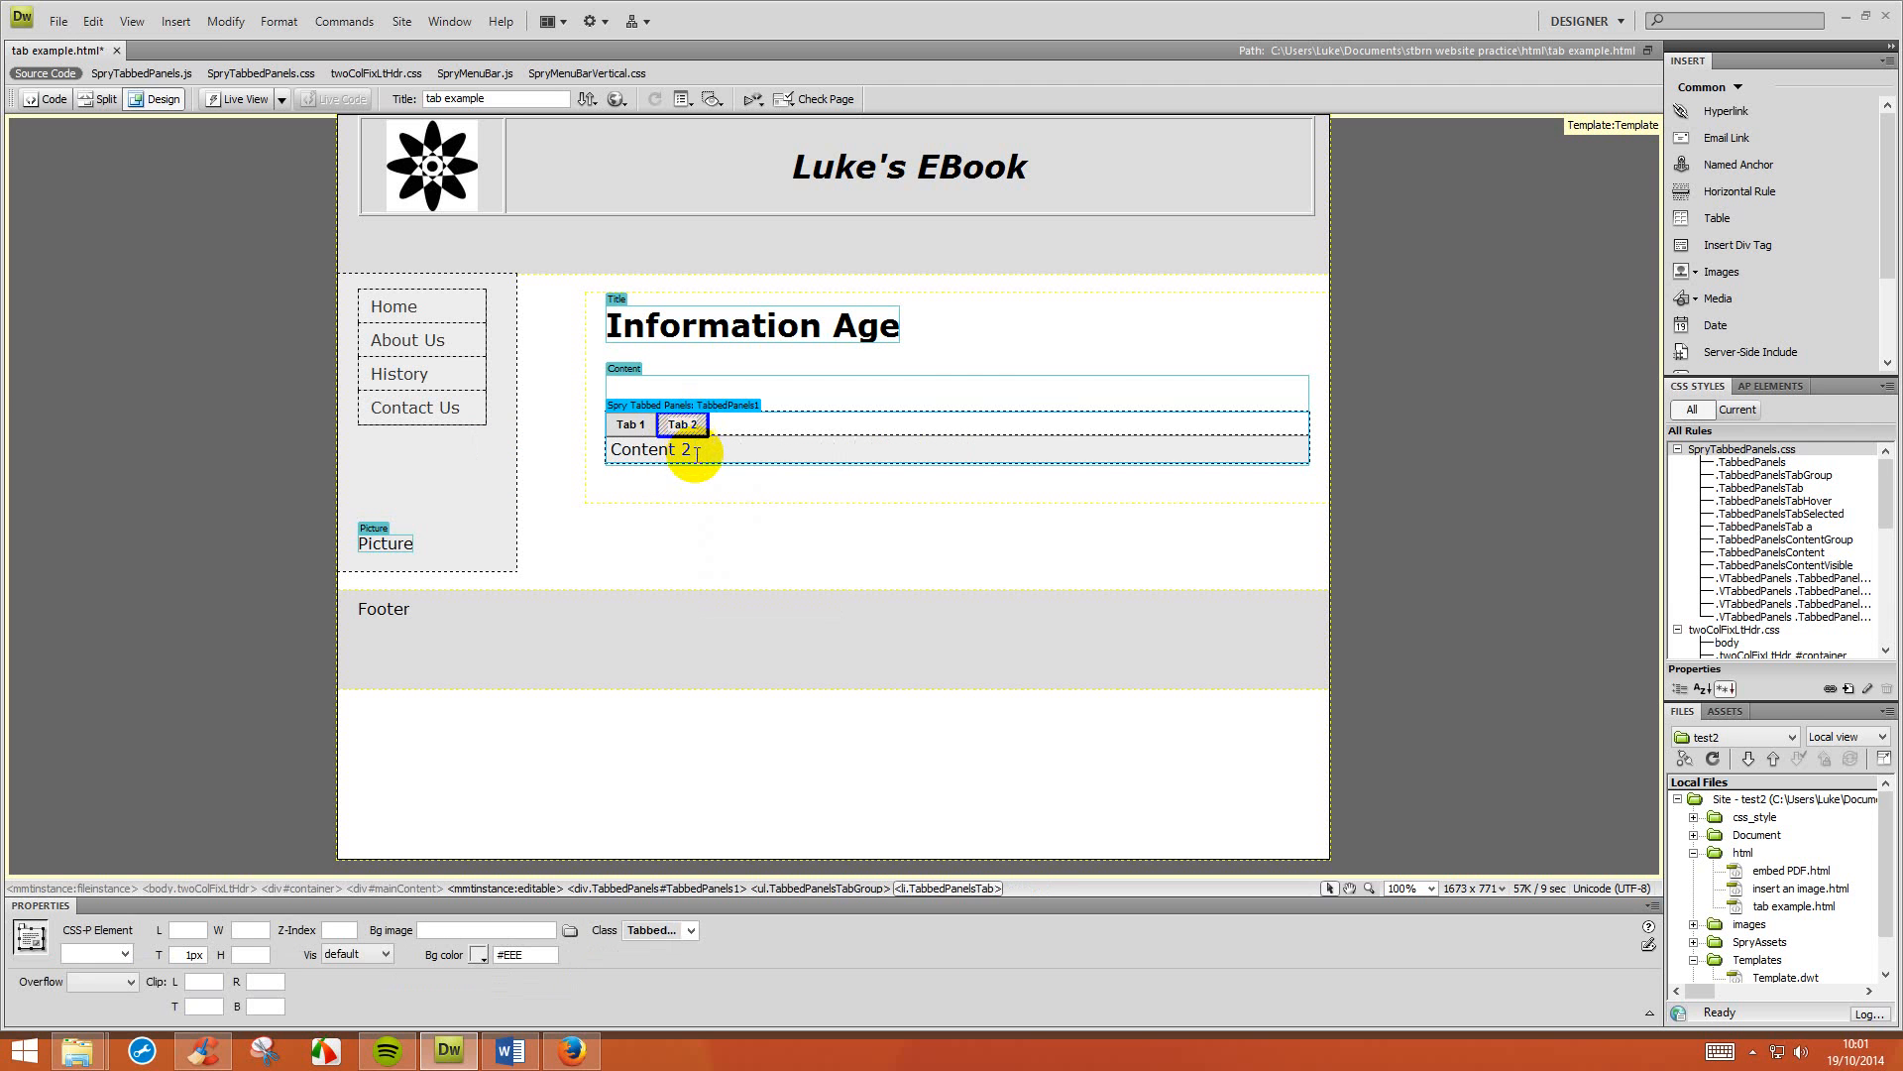
pyautogui.moveTo(694, 455); pyautogui.dragTo(488, 448)
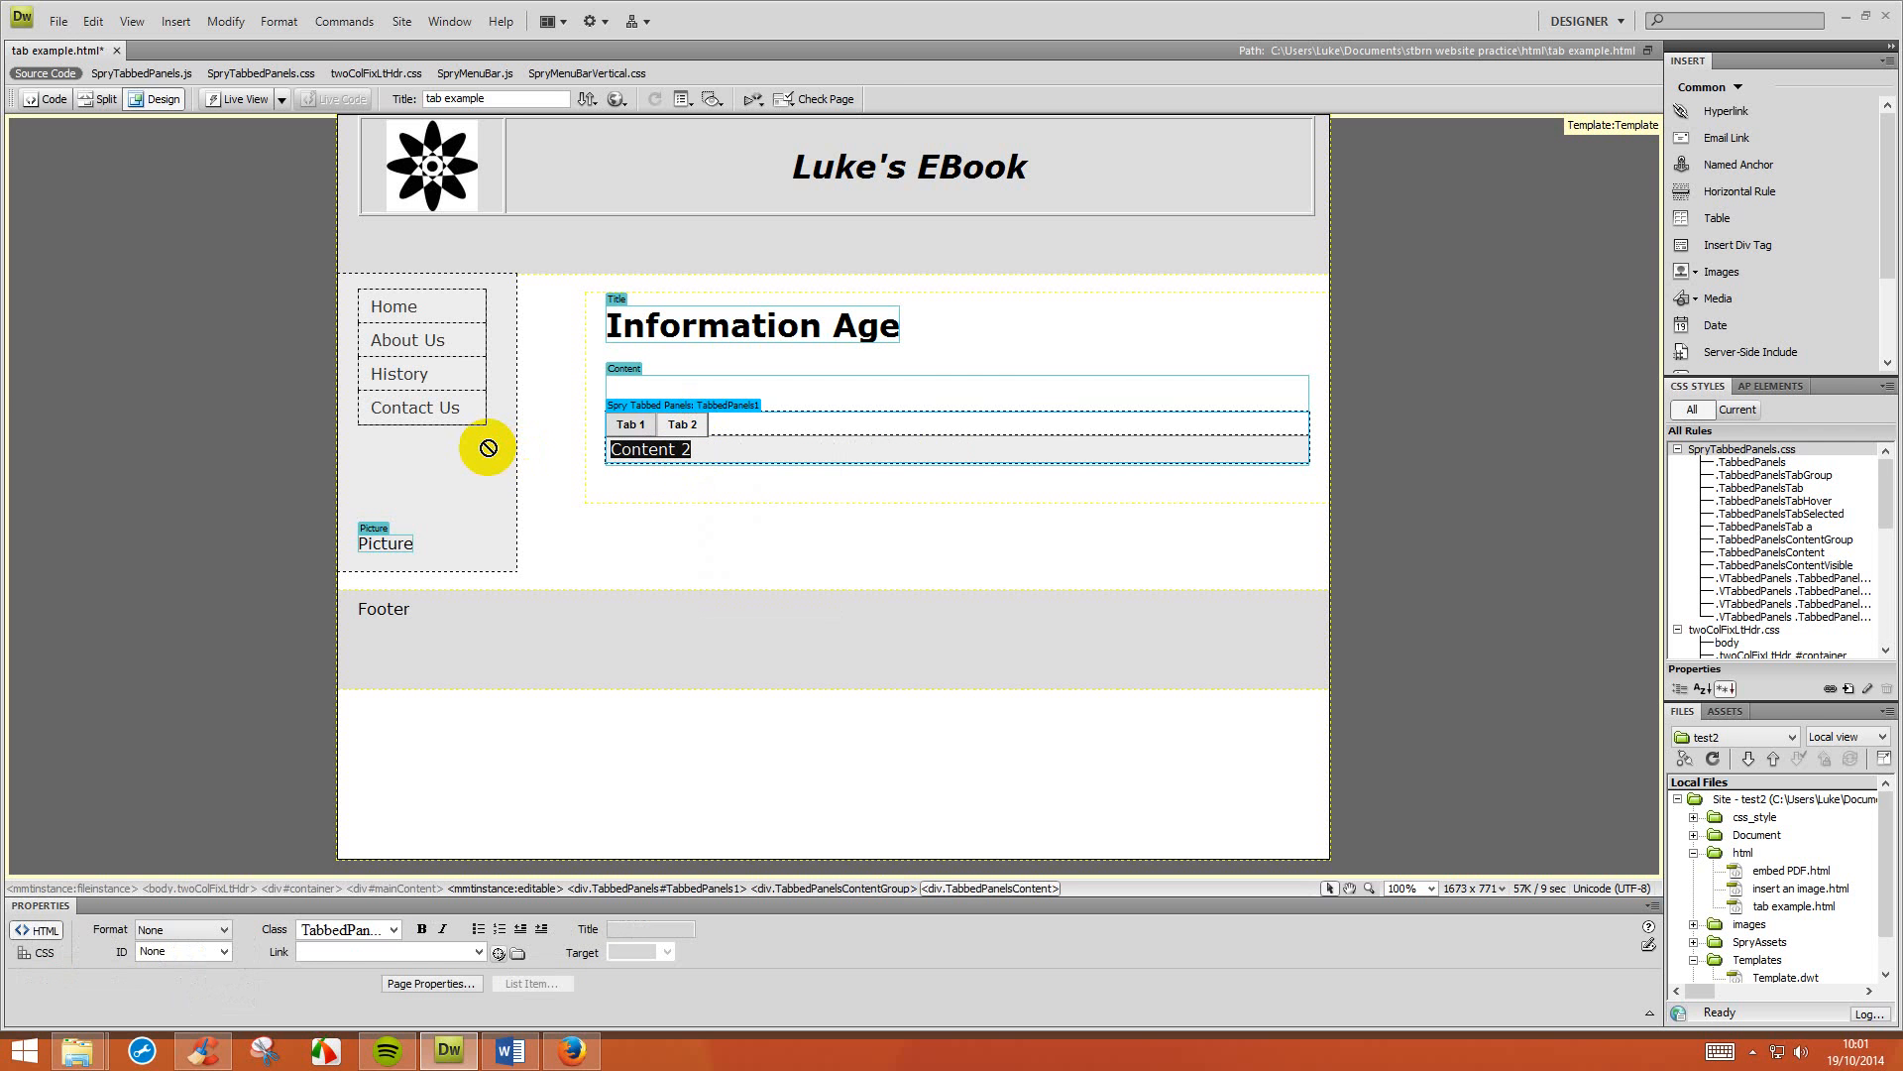
pyautogui.write('Further content for hte')
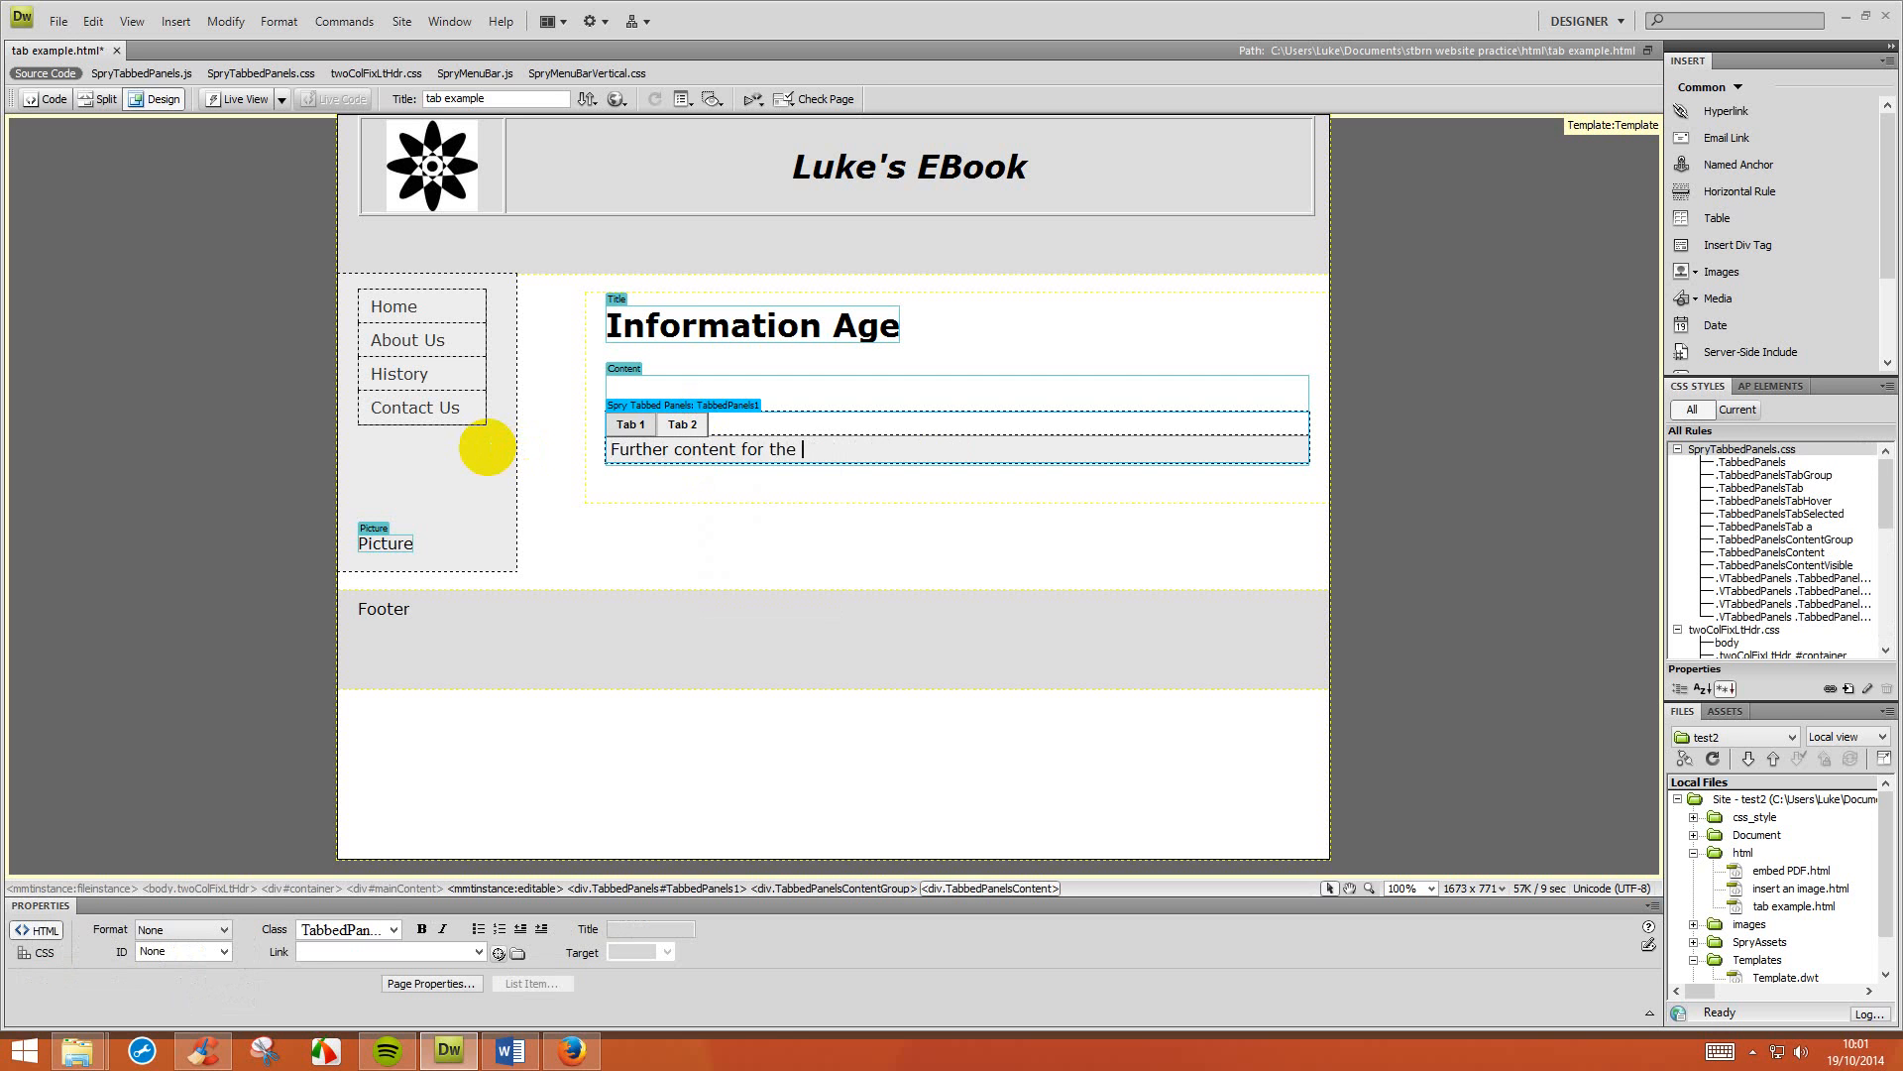
pyautogui.write(' ebook')
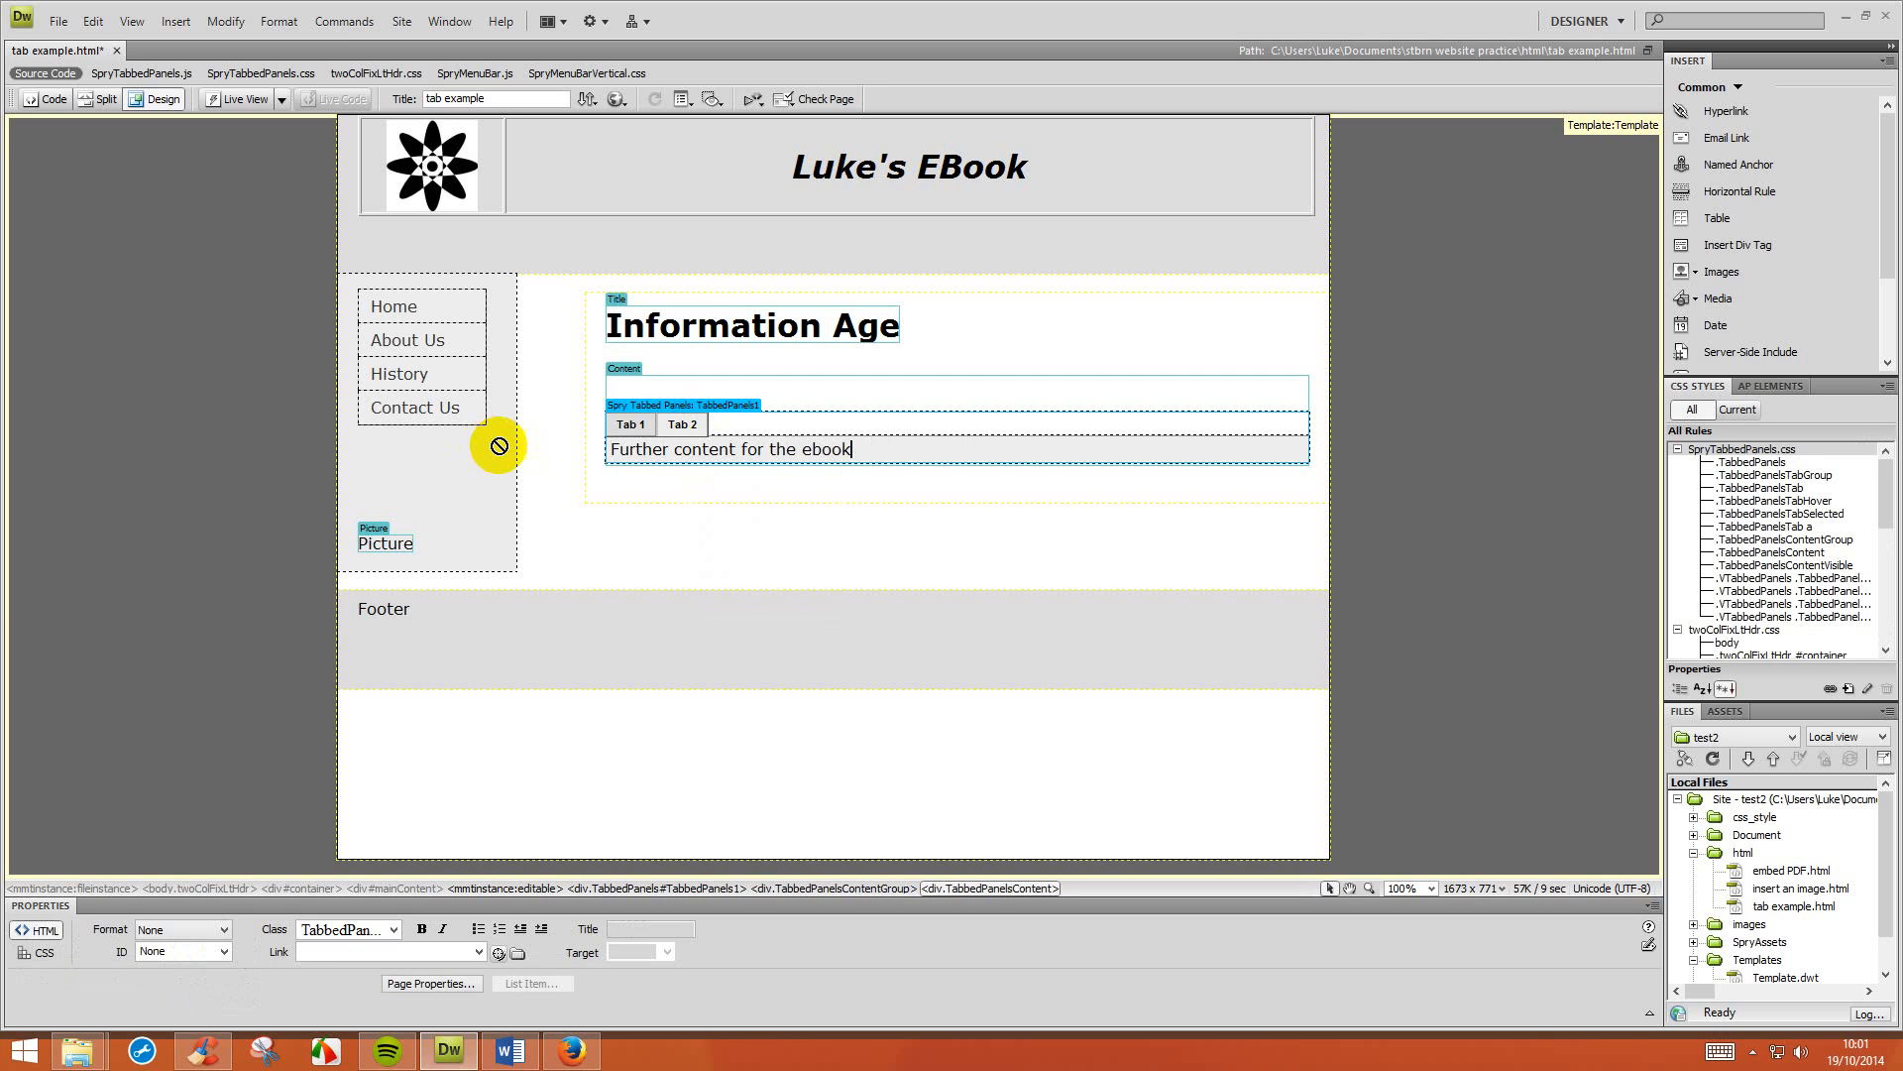
# Add two more panels, Tab 3 and Tab 4, to the tabbed panels widget.
pyautogui.click(774, 414)
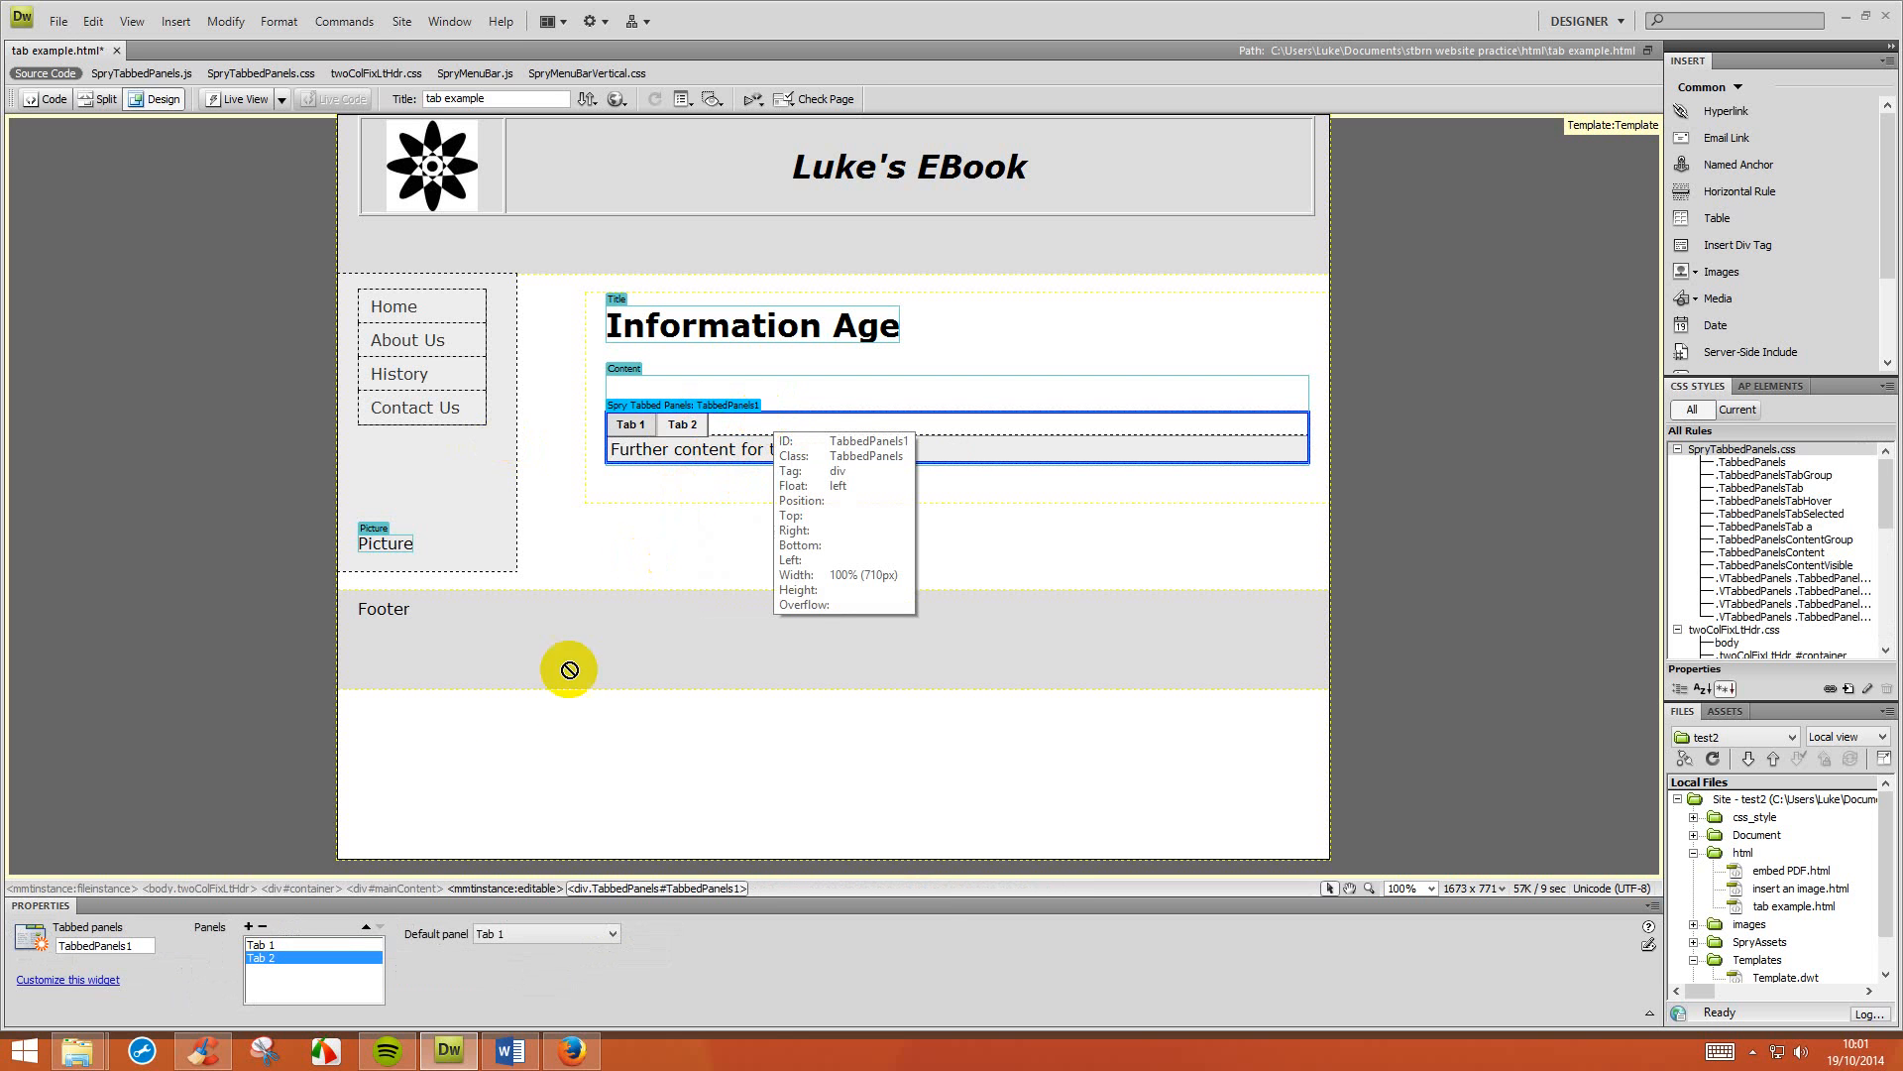
pyautogui.click(250, 927)
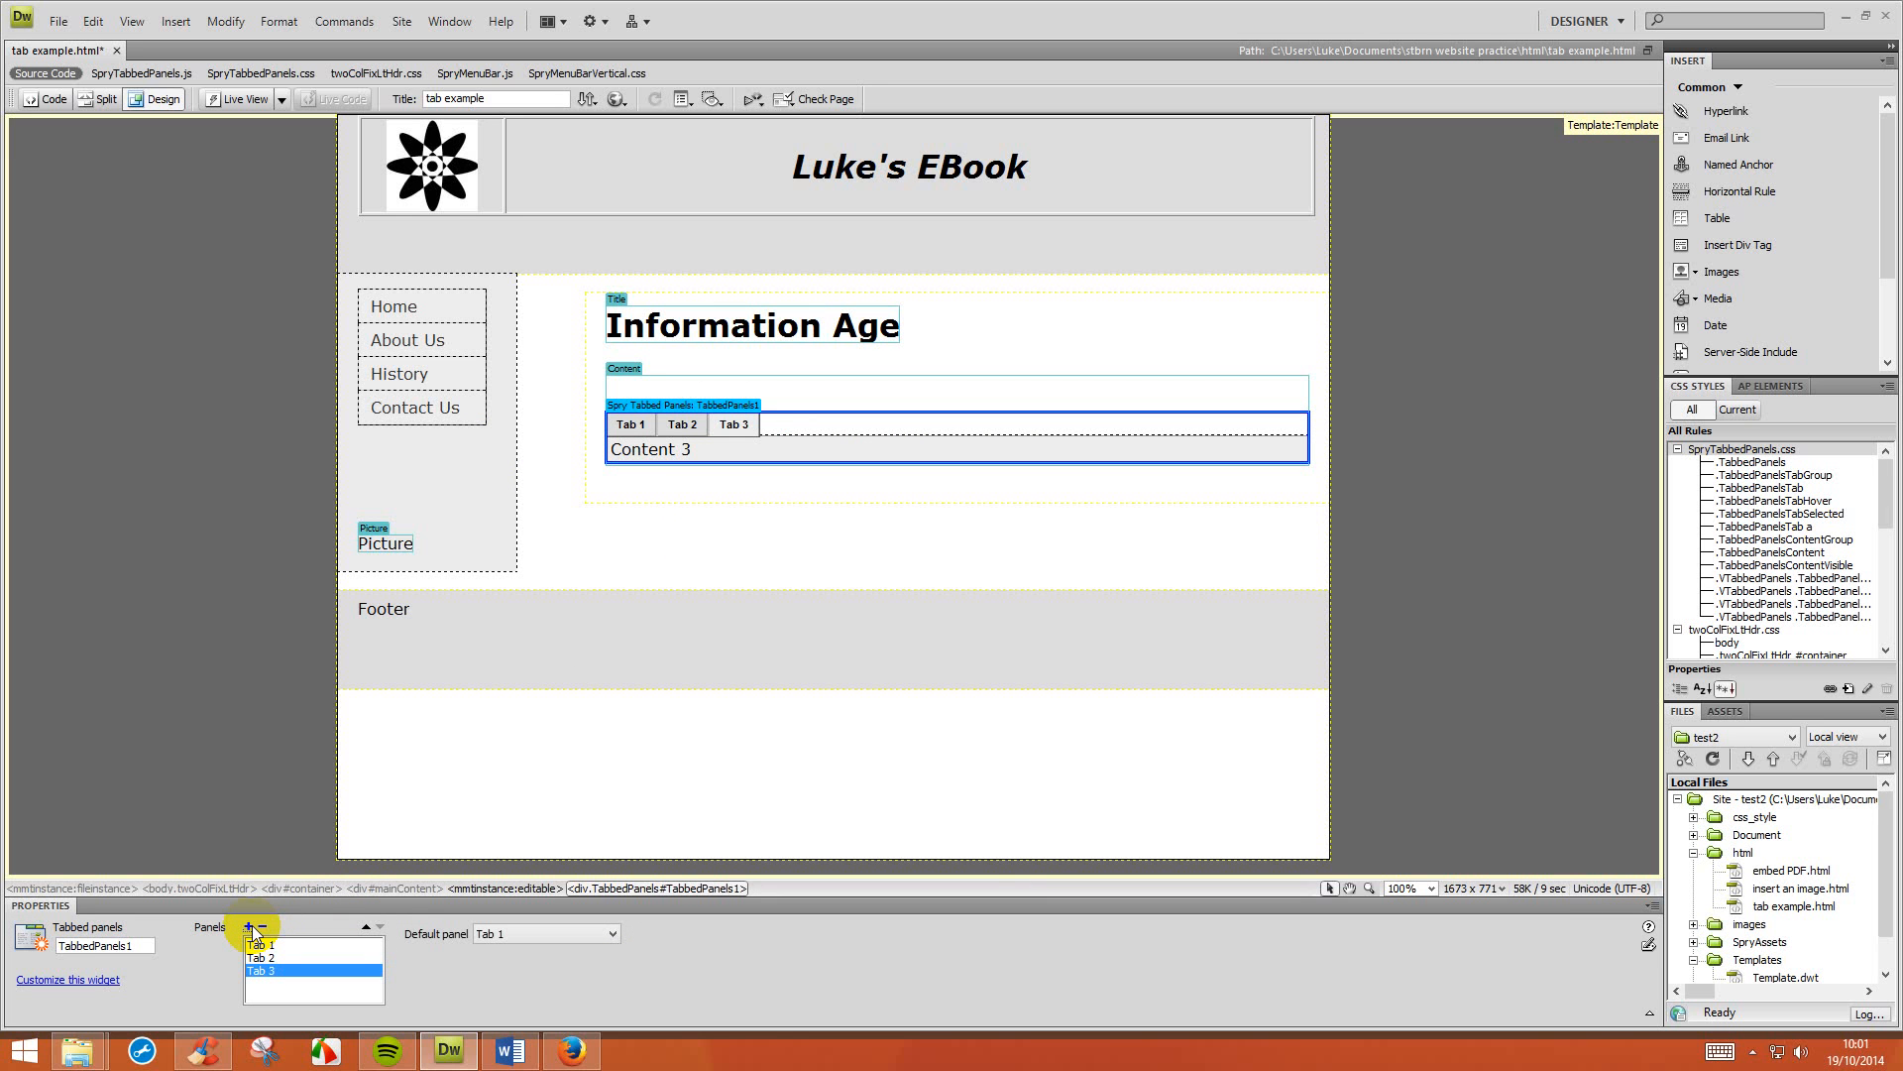
pyautogui.click(250, 927)
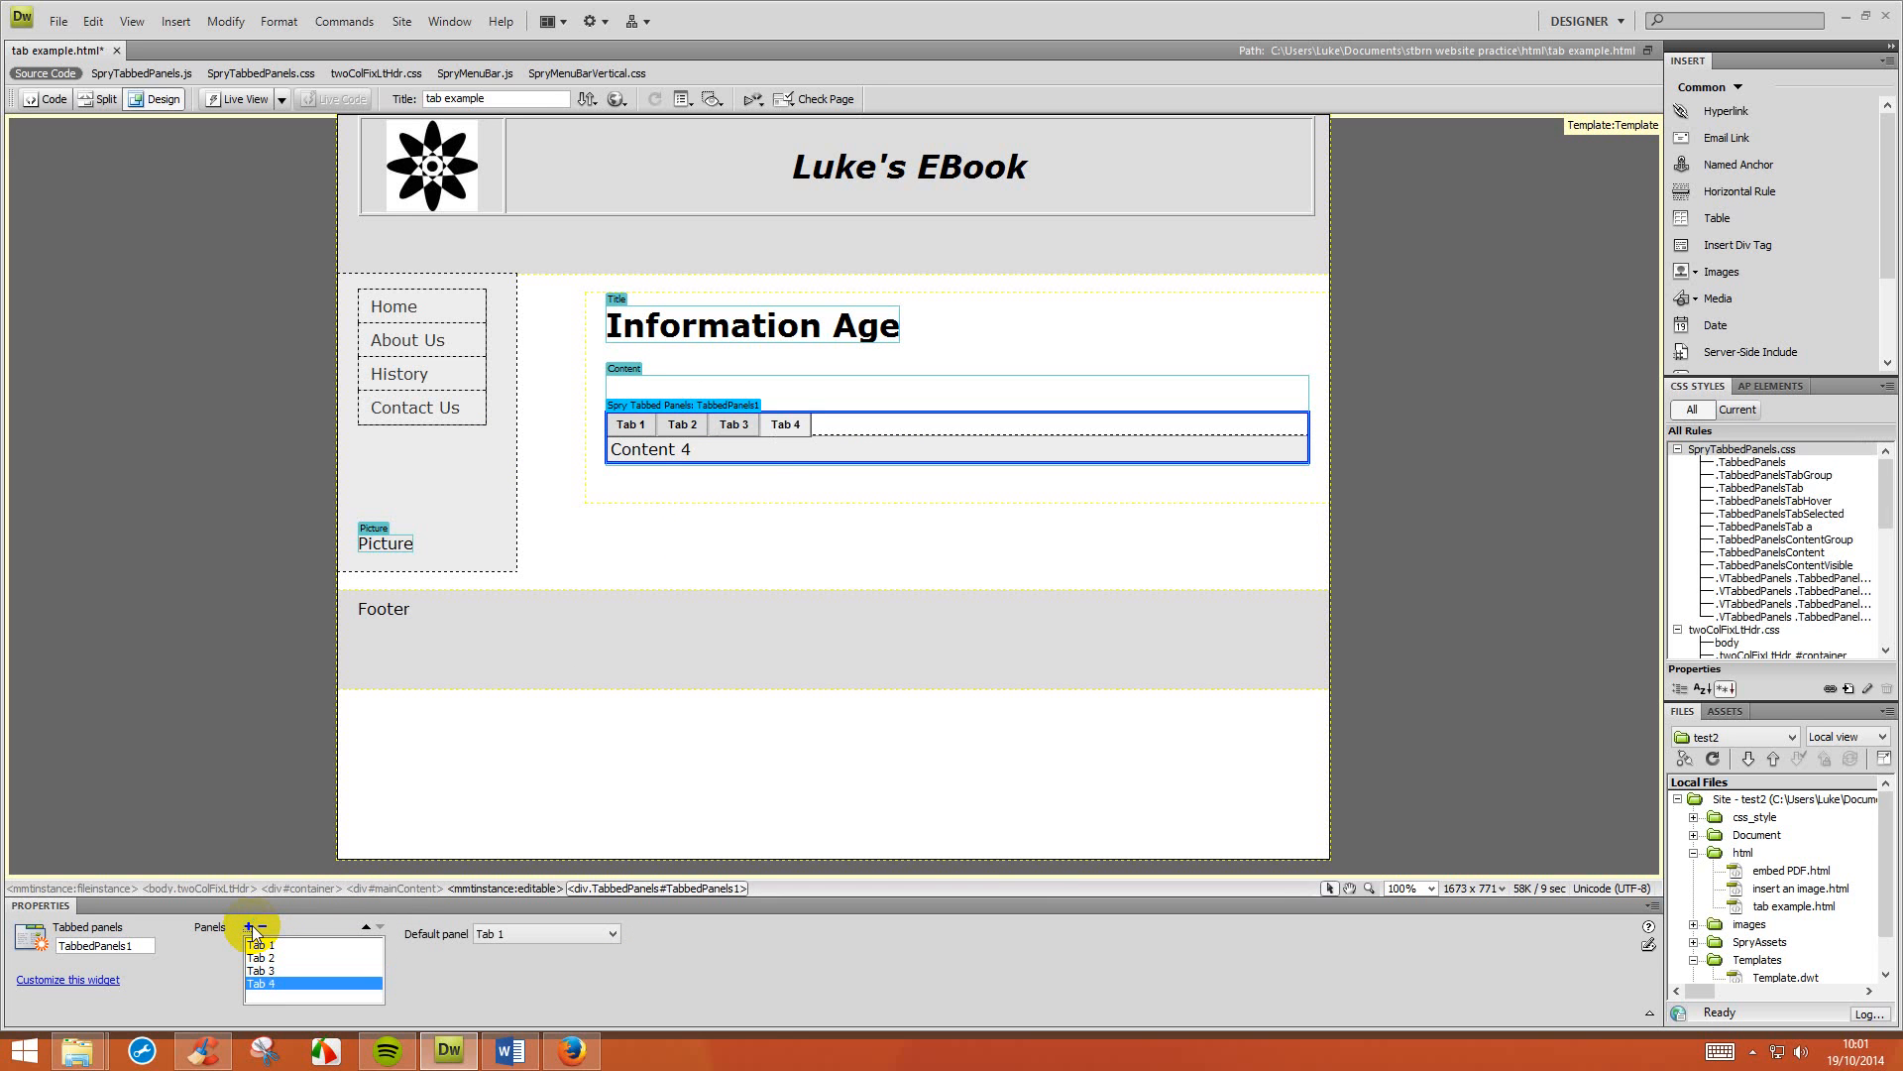
# Extend the Tab 3 panel's content to read "Content 3 here" and display the Tab 4 panel.
pyautogui.rightClick(739, 426)
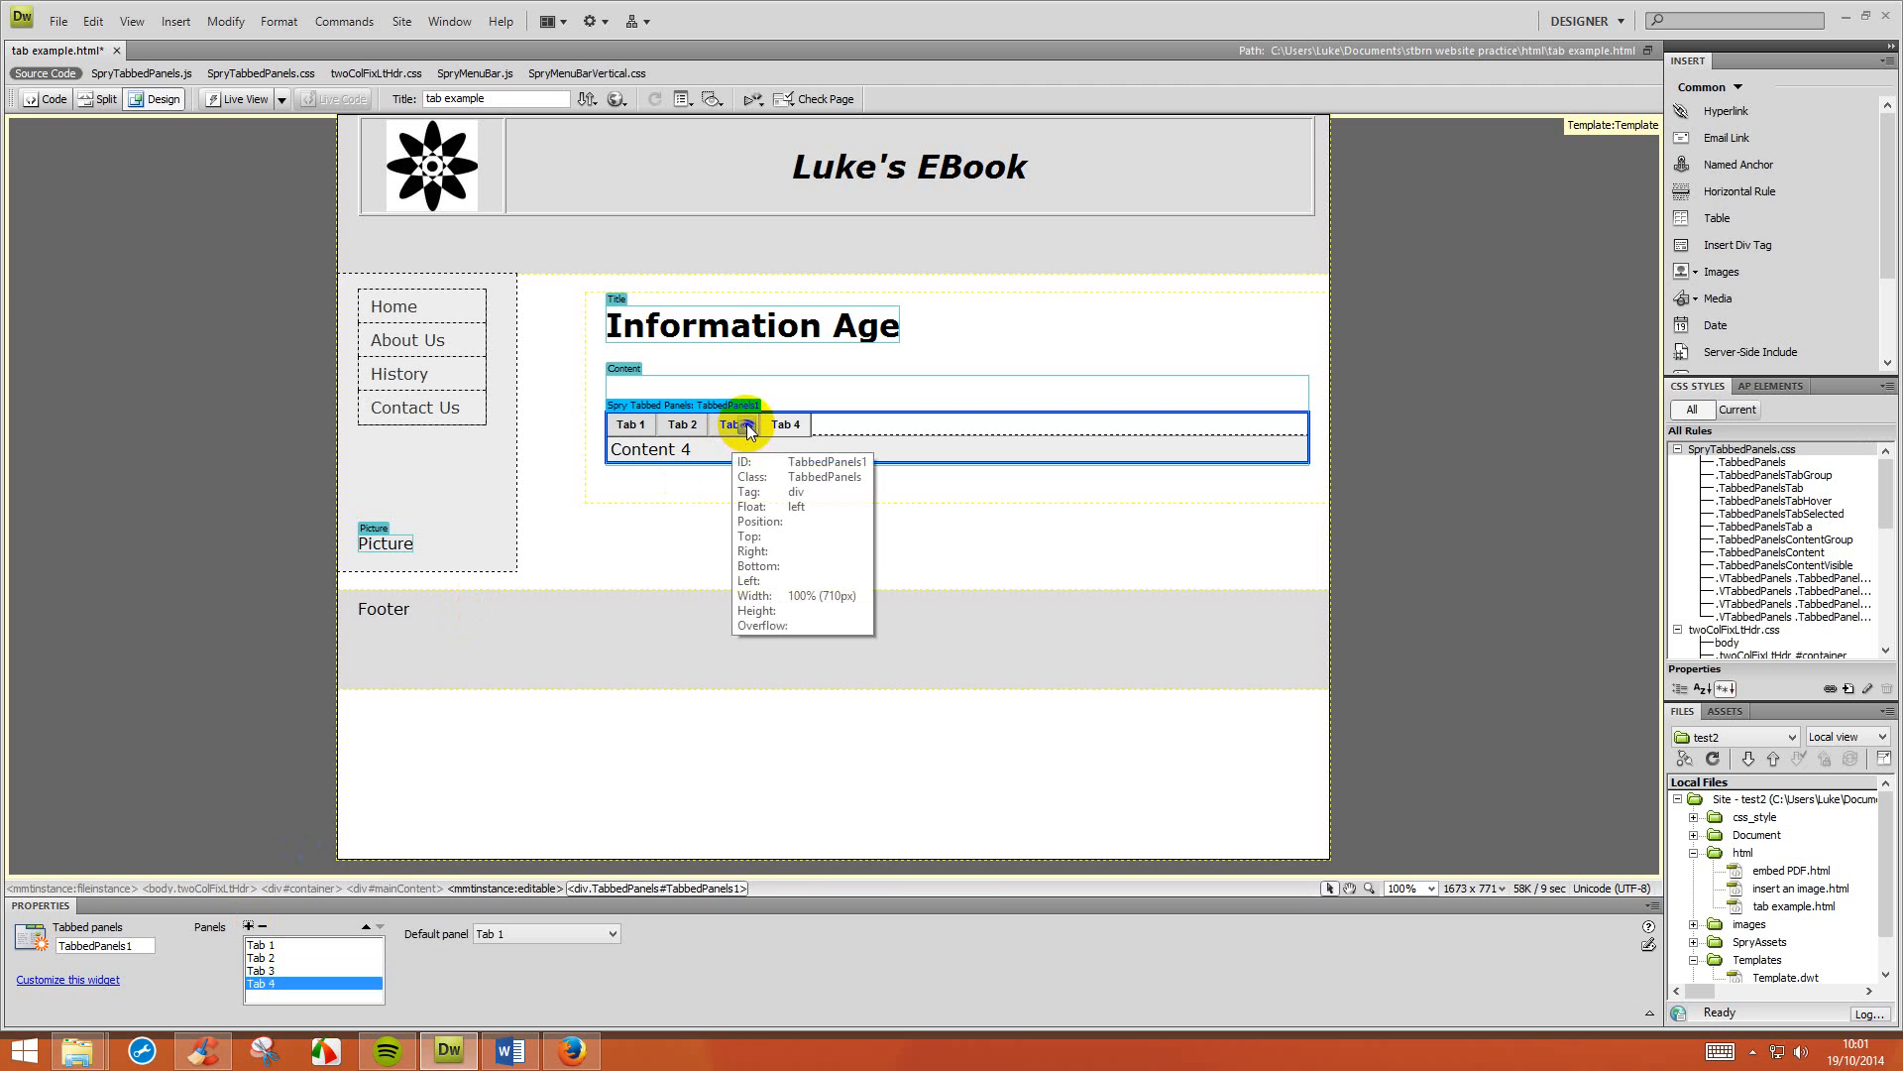
pyautogui.click(740, 426)
pyautogui.click(714, 457)
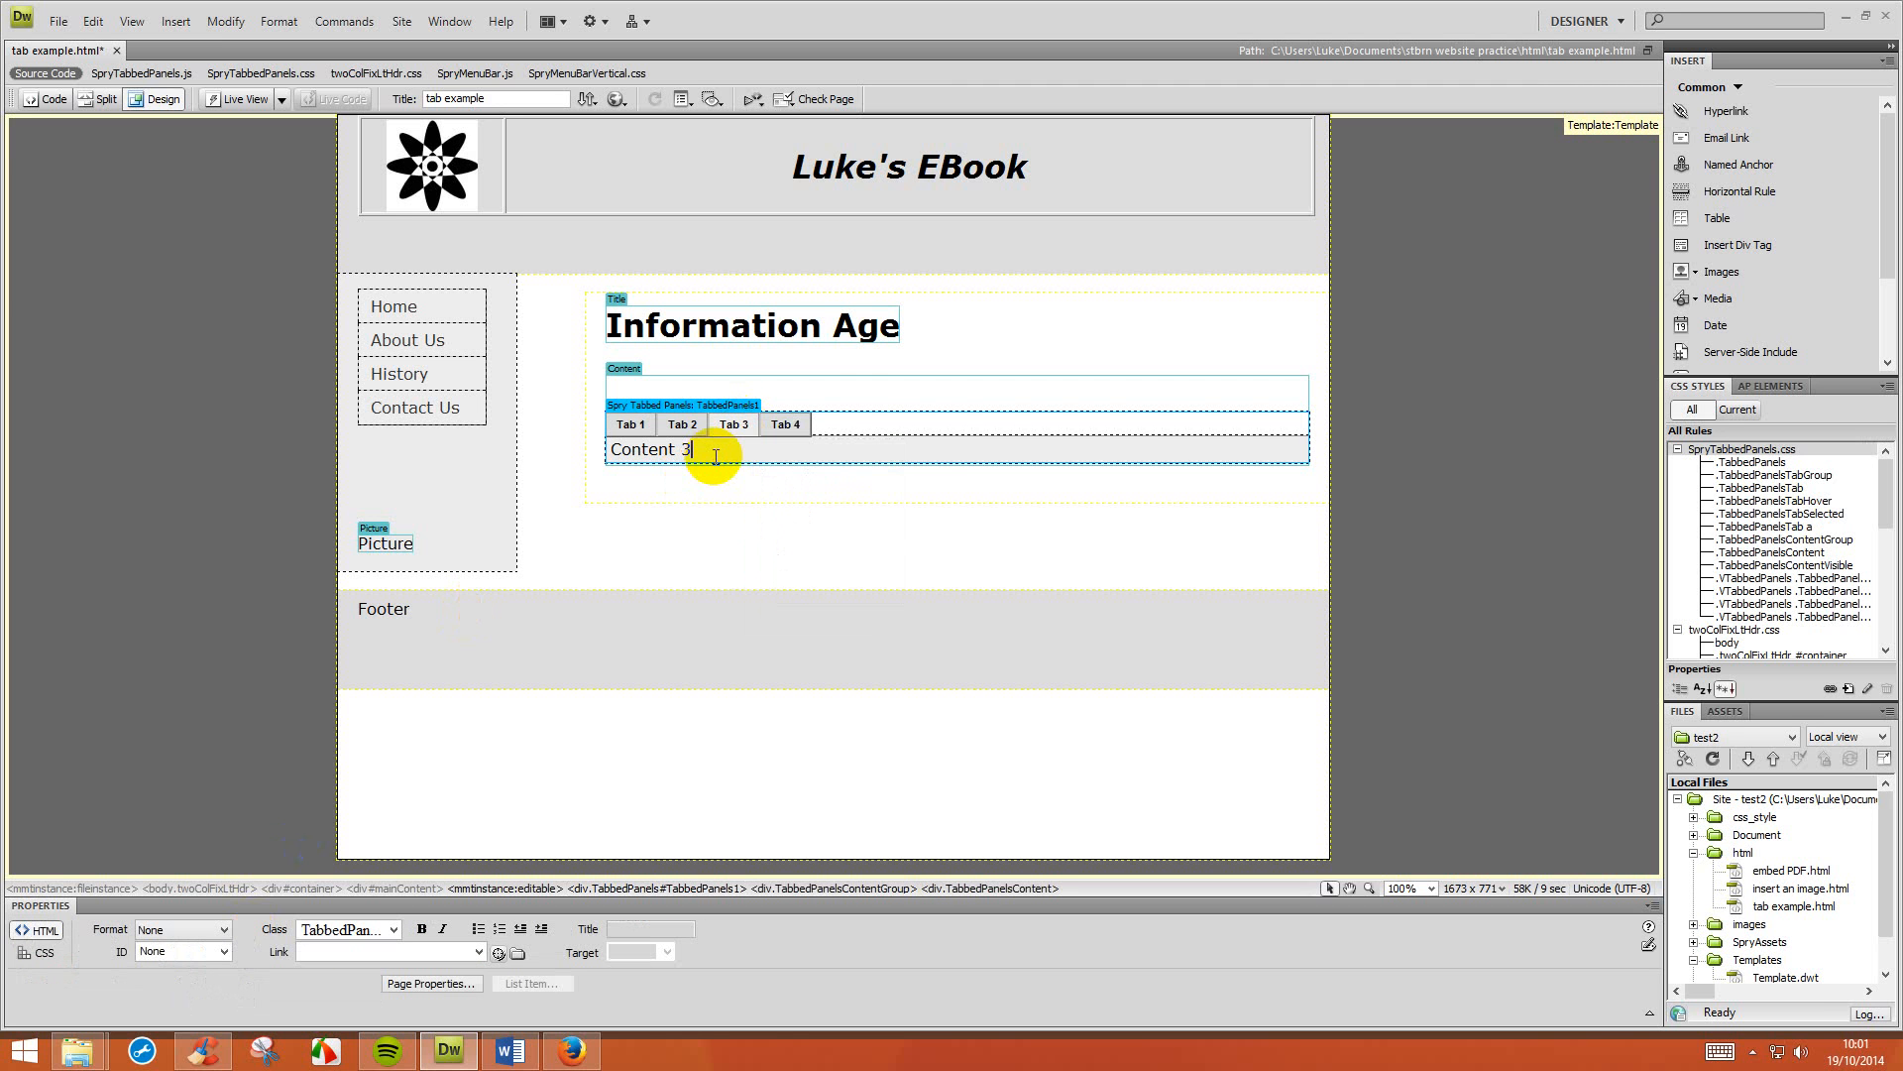
pyautogui.write('here')
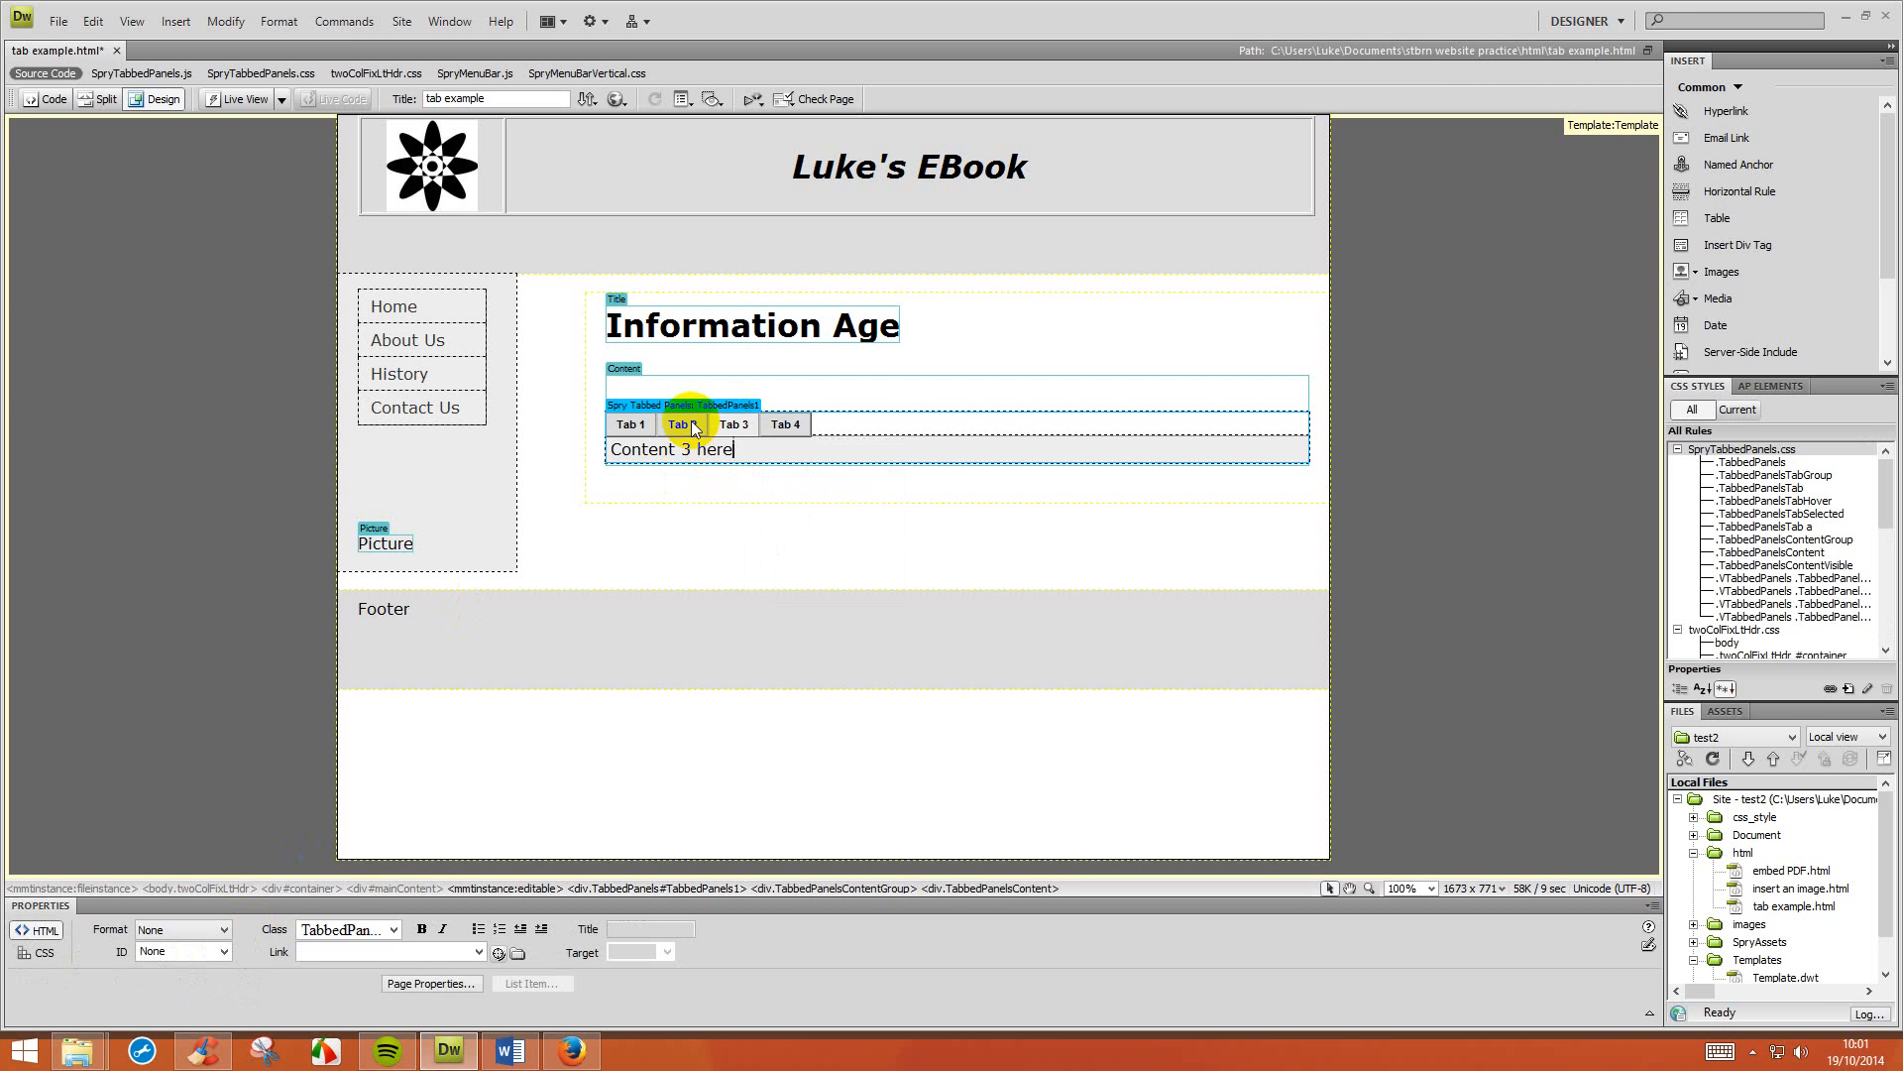
pyautogui.click(799, 426)
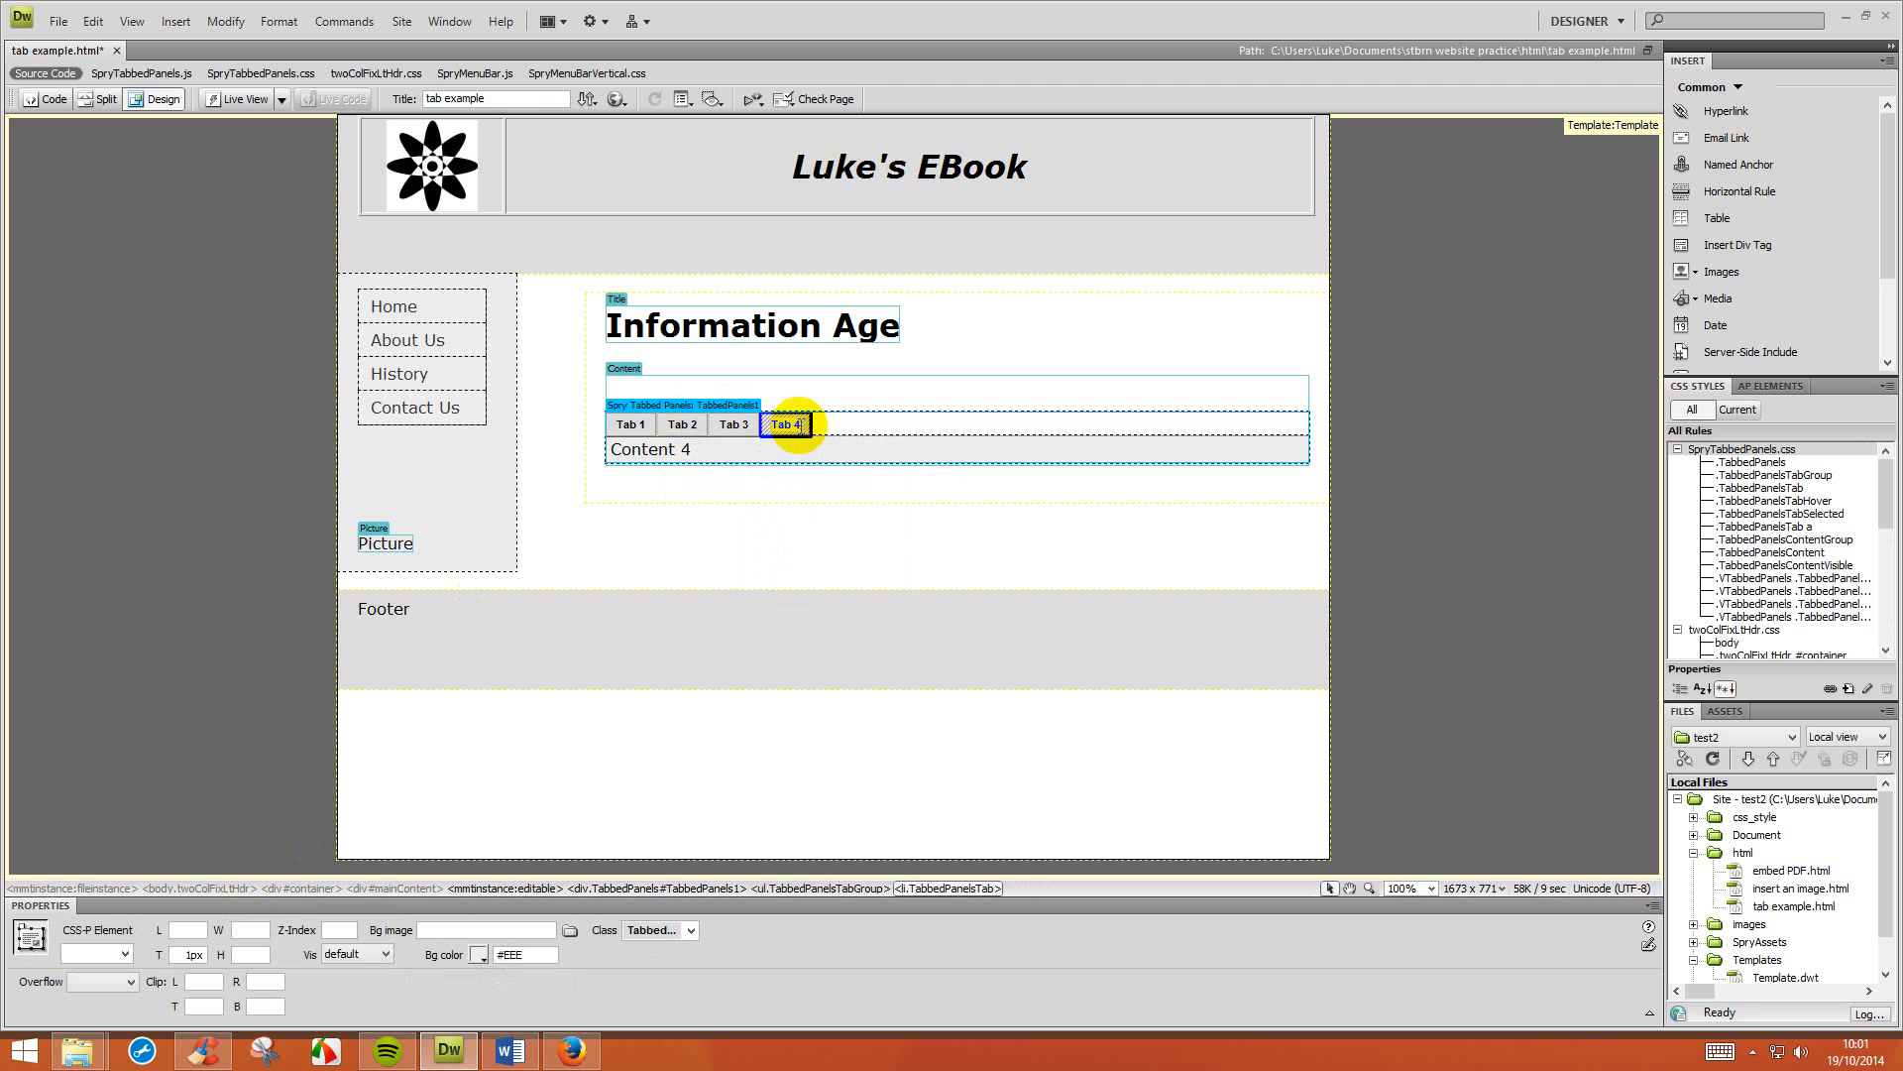
# Preview the page in Live View and switch through all four tabs to check their content.
pyautogui.click(235, 98)
pyautogui.click(676, 397)
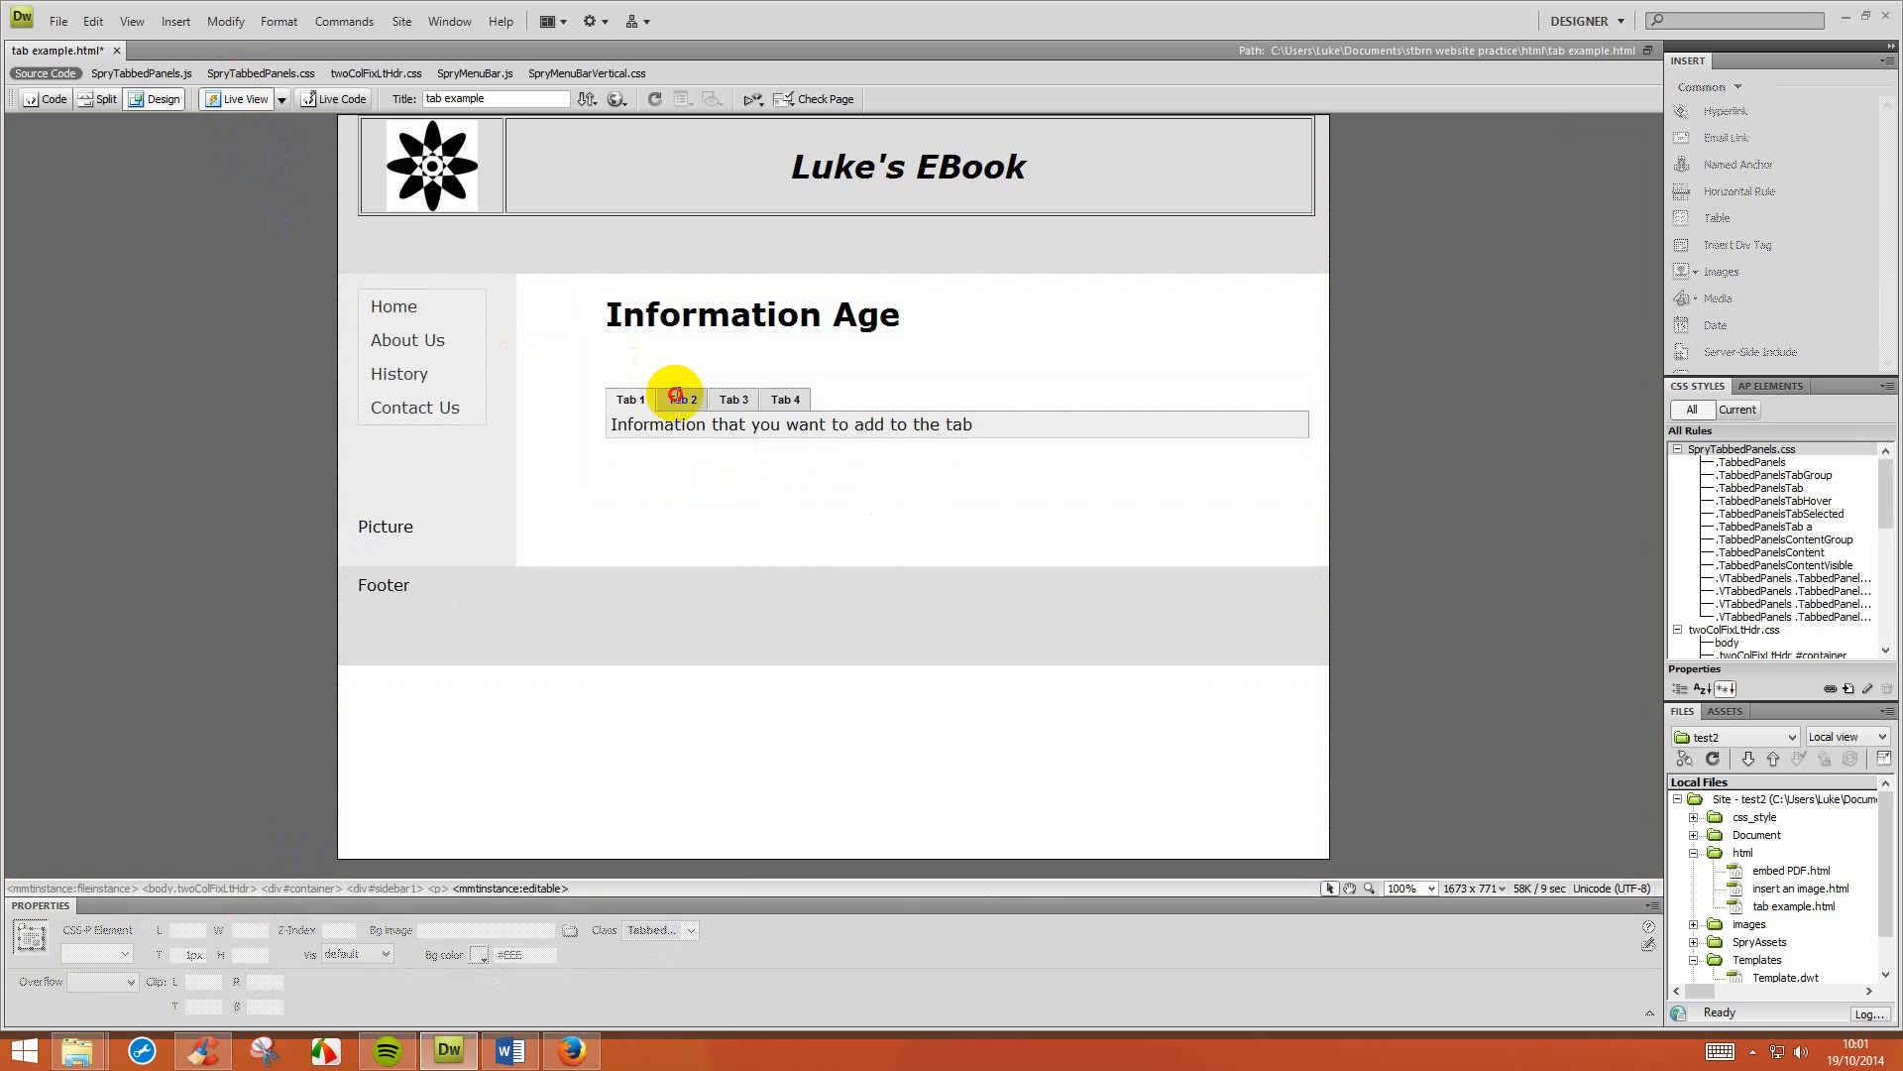
pyautogui.click(731, 399)
pyautogui.click(793, 400)
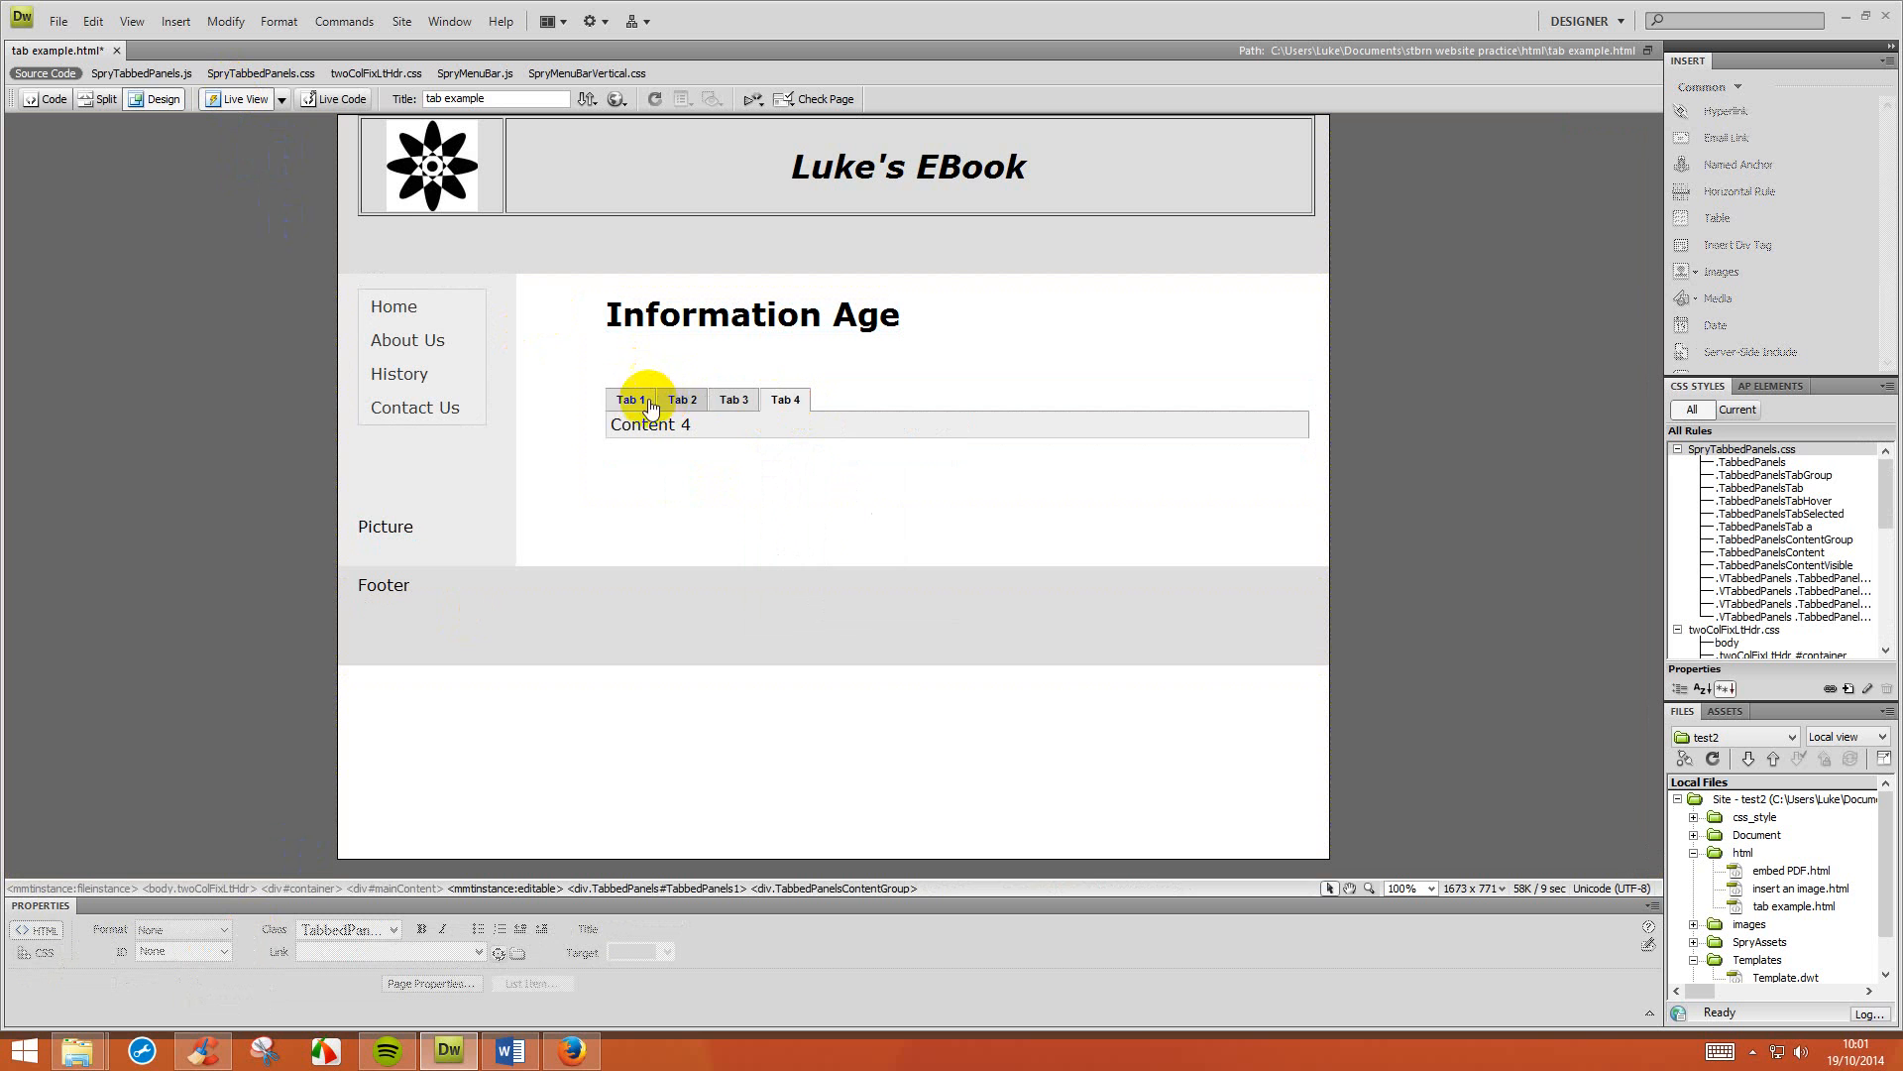
pyautogui.click(647, 405)
pyautogui.click(680, 401)
pyautogui.click(731, 398)
pyautogui.click(783, 402)
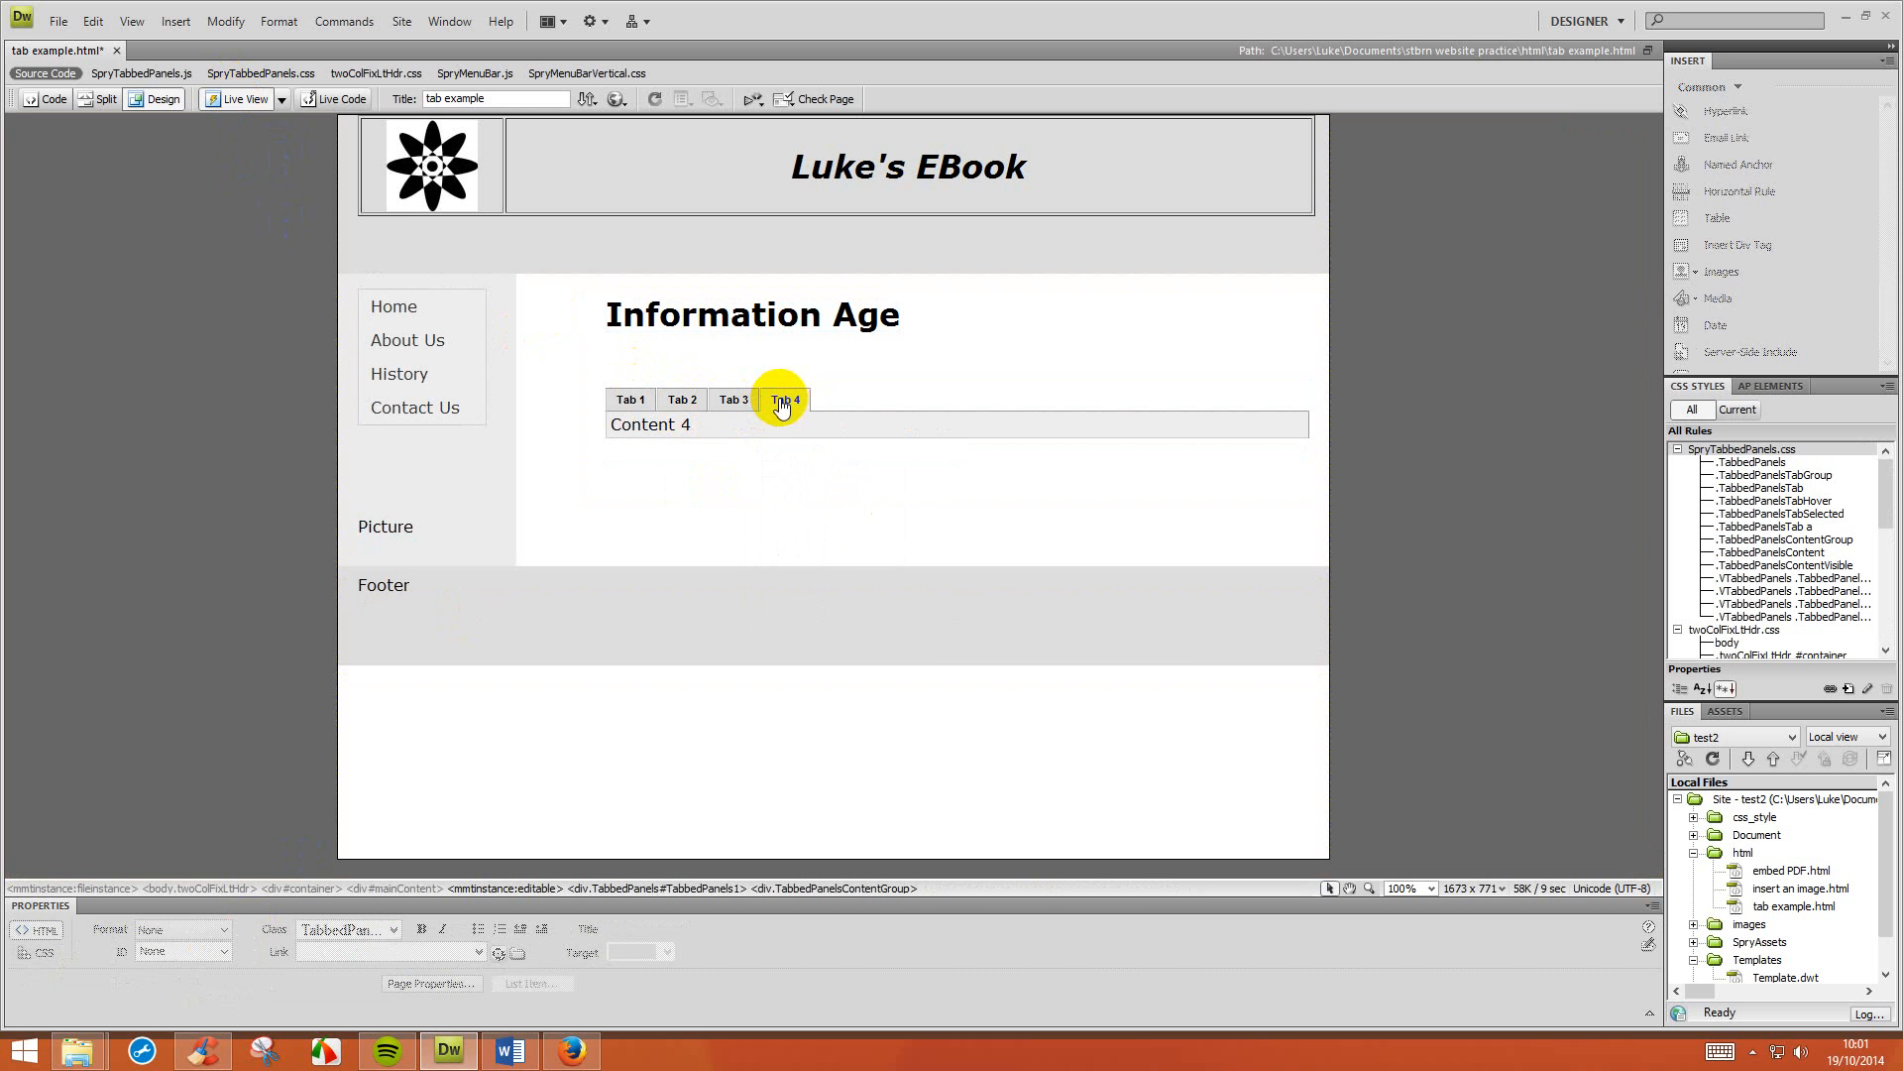
# Leave Live View, add blank lines above the tabbed panels in the Content region and insert a Spry Accordion there.
pyautogui.click(224, 97)
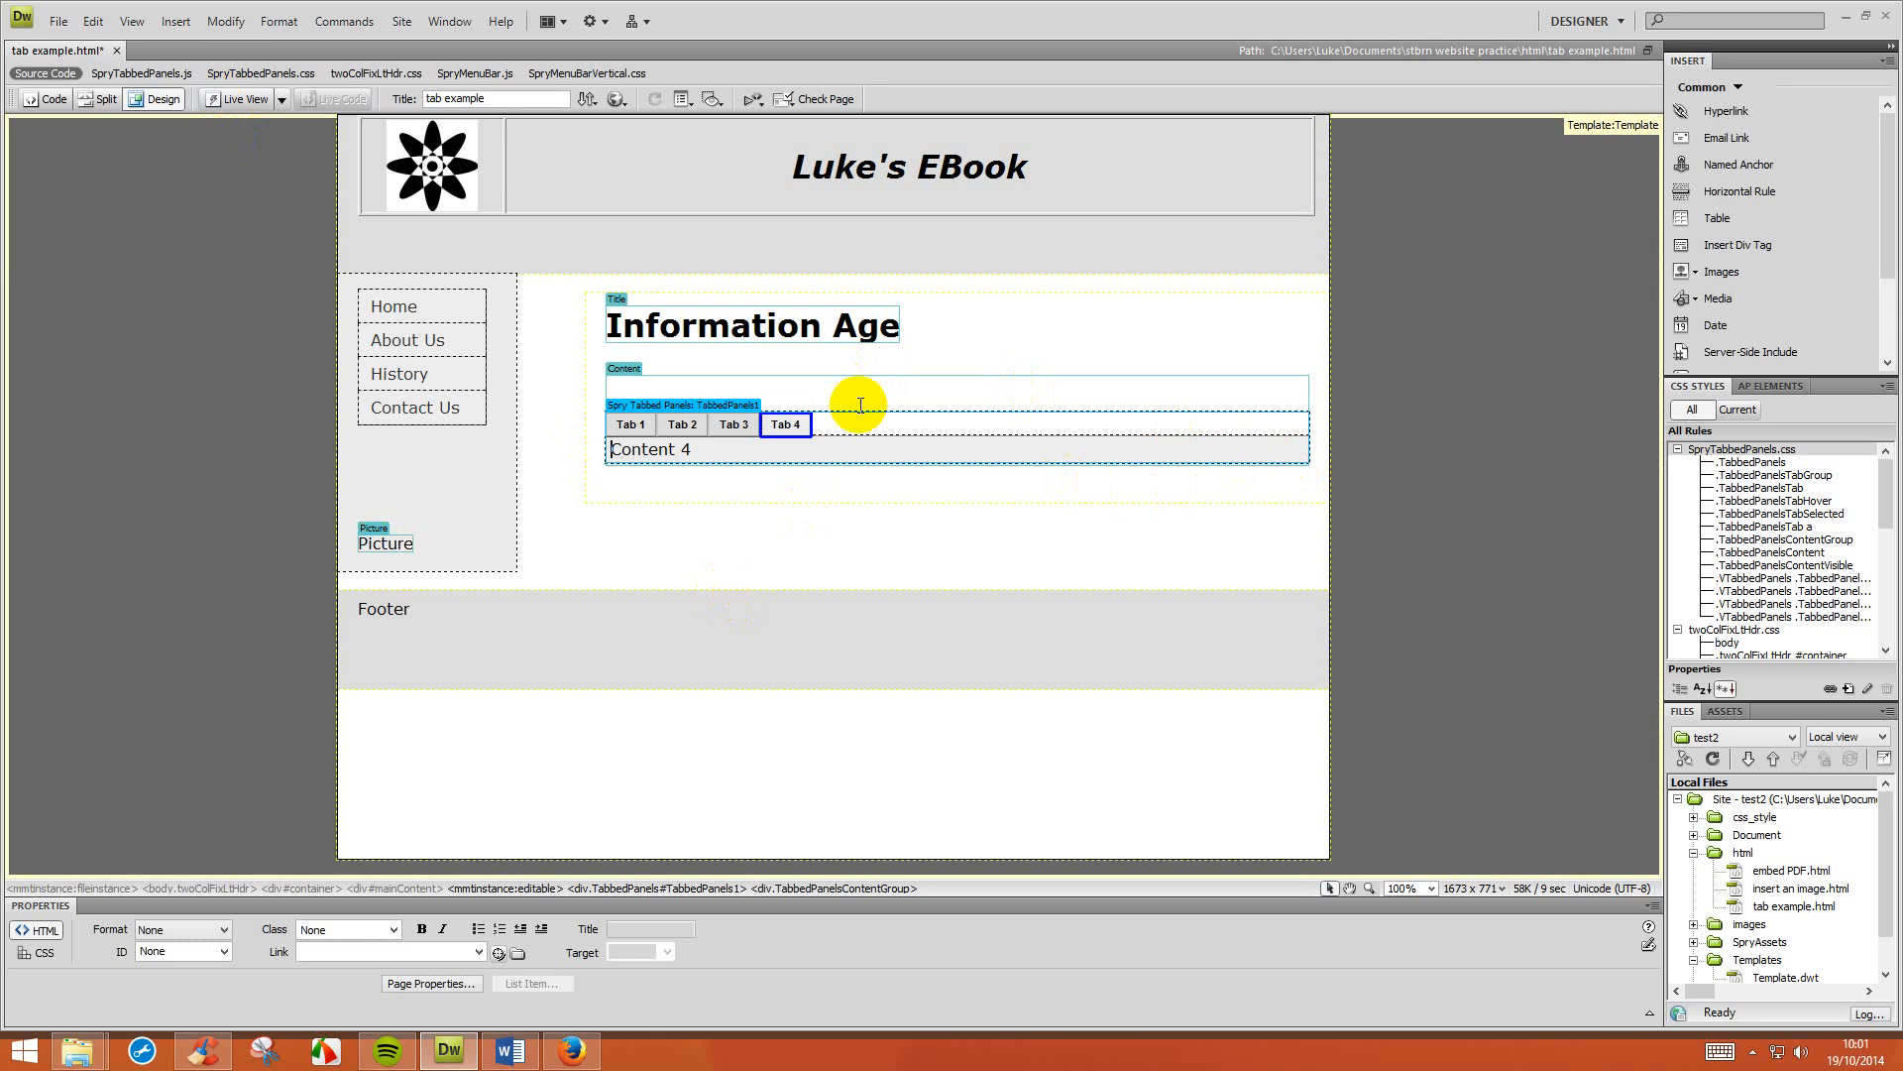
pyautogui.doubleClick(864, 327)
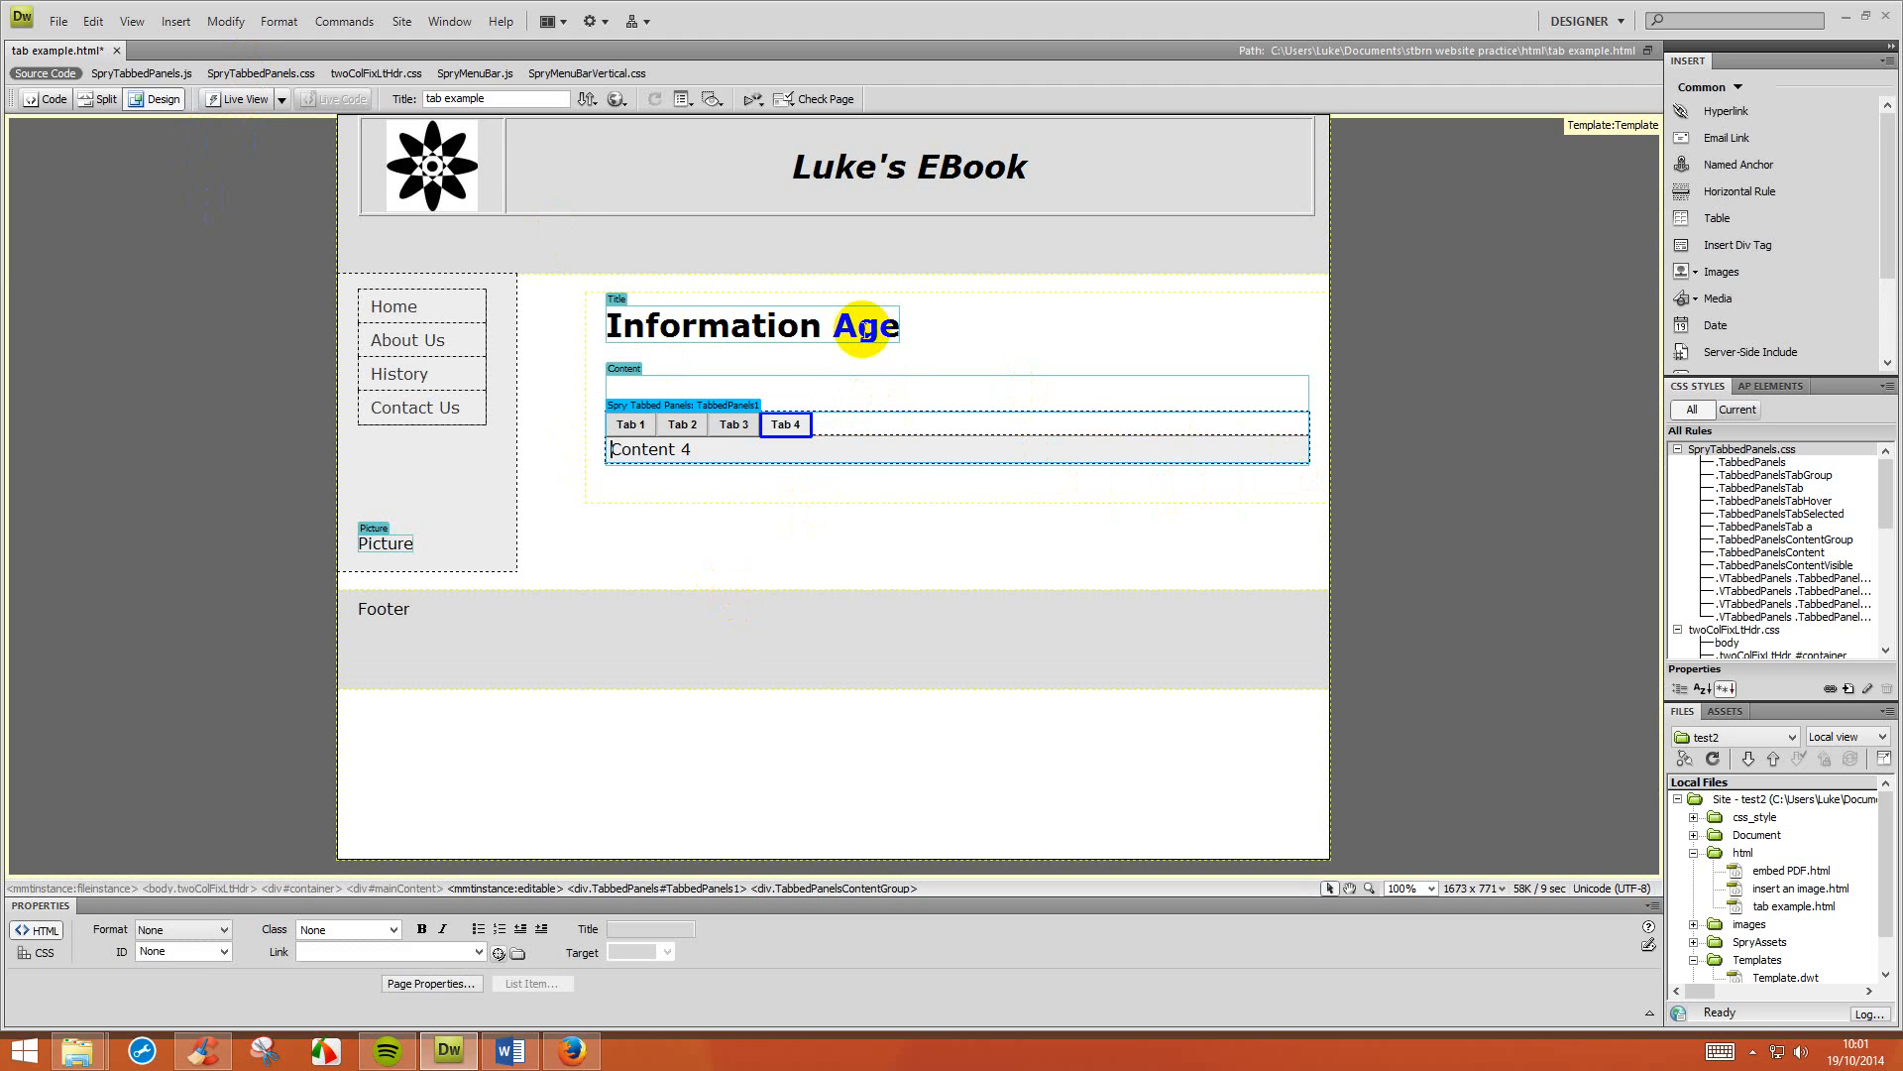
pyautogui.click(850, 395)
pyautogui.press('Return')
pyautogui.press('Return')
pyautogui.press('Return')
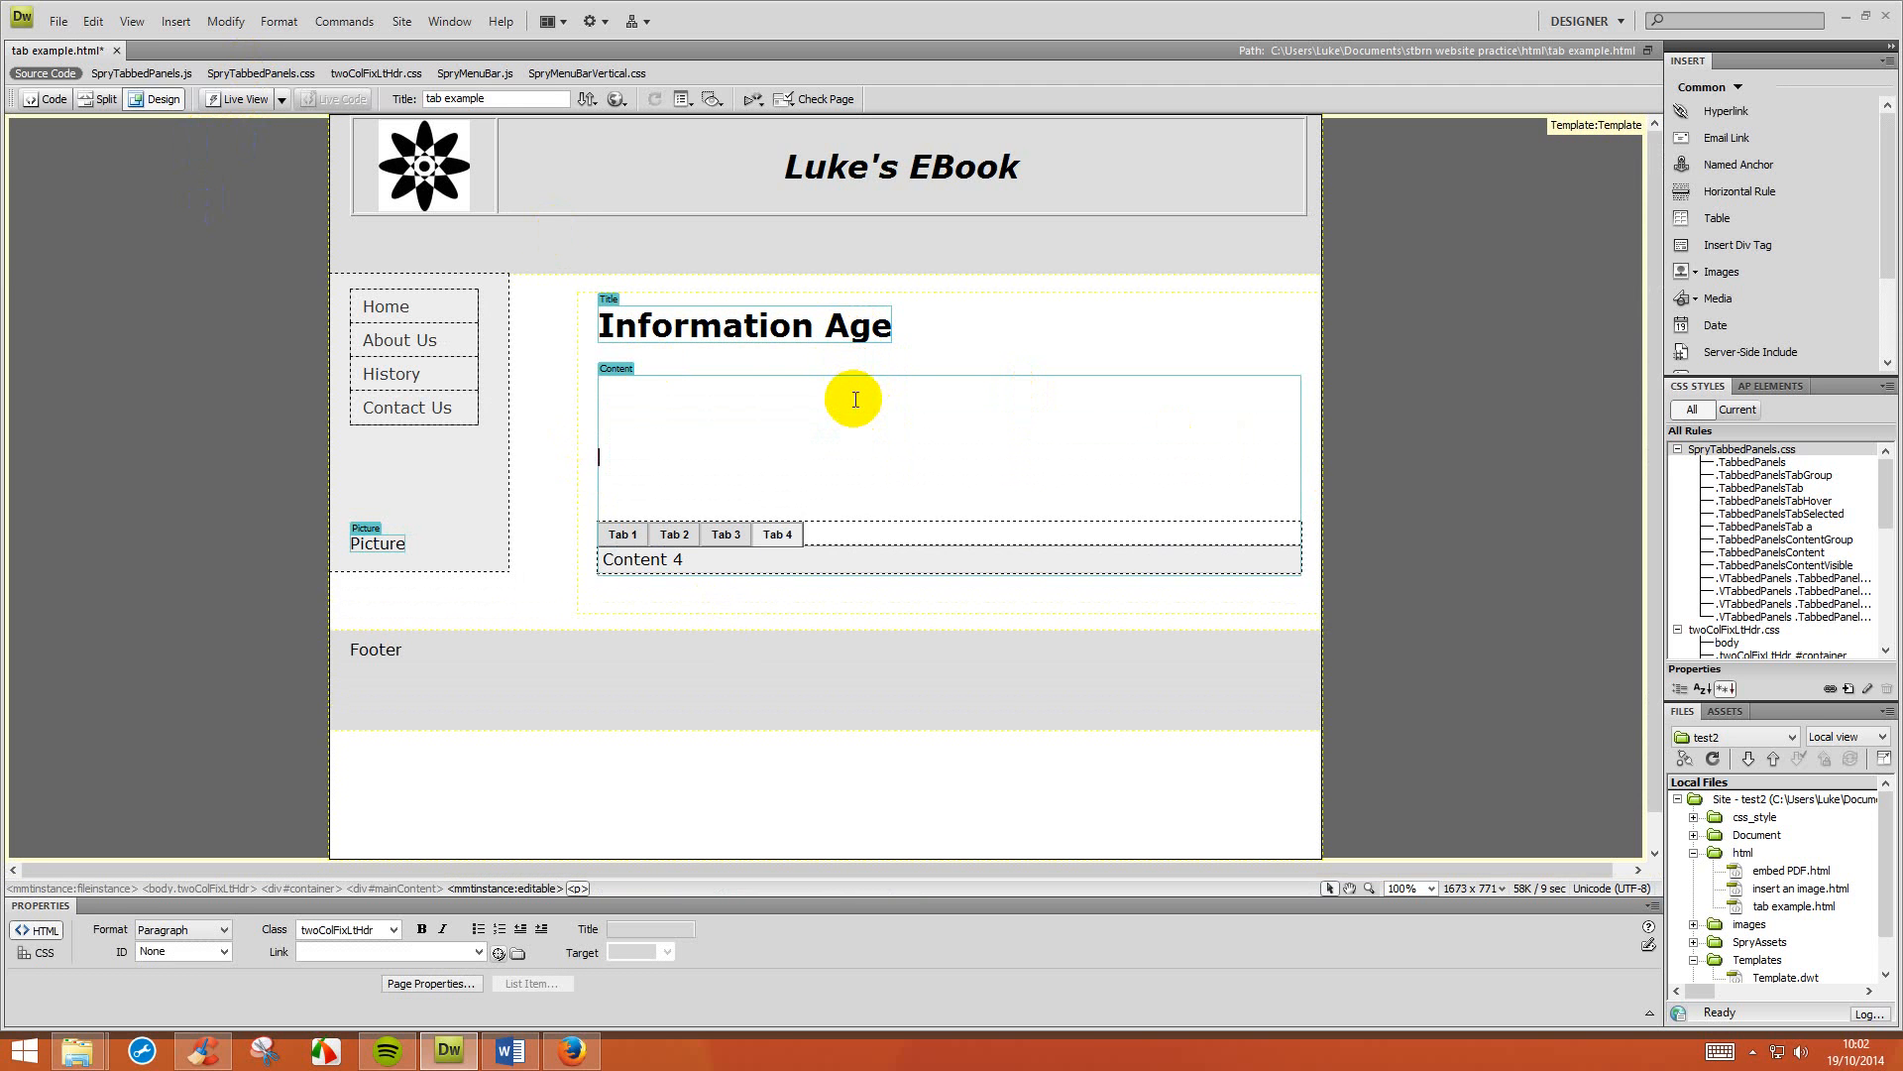
pyautogui.click(170, 26)
pyautogui.moveTo(105, 452)
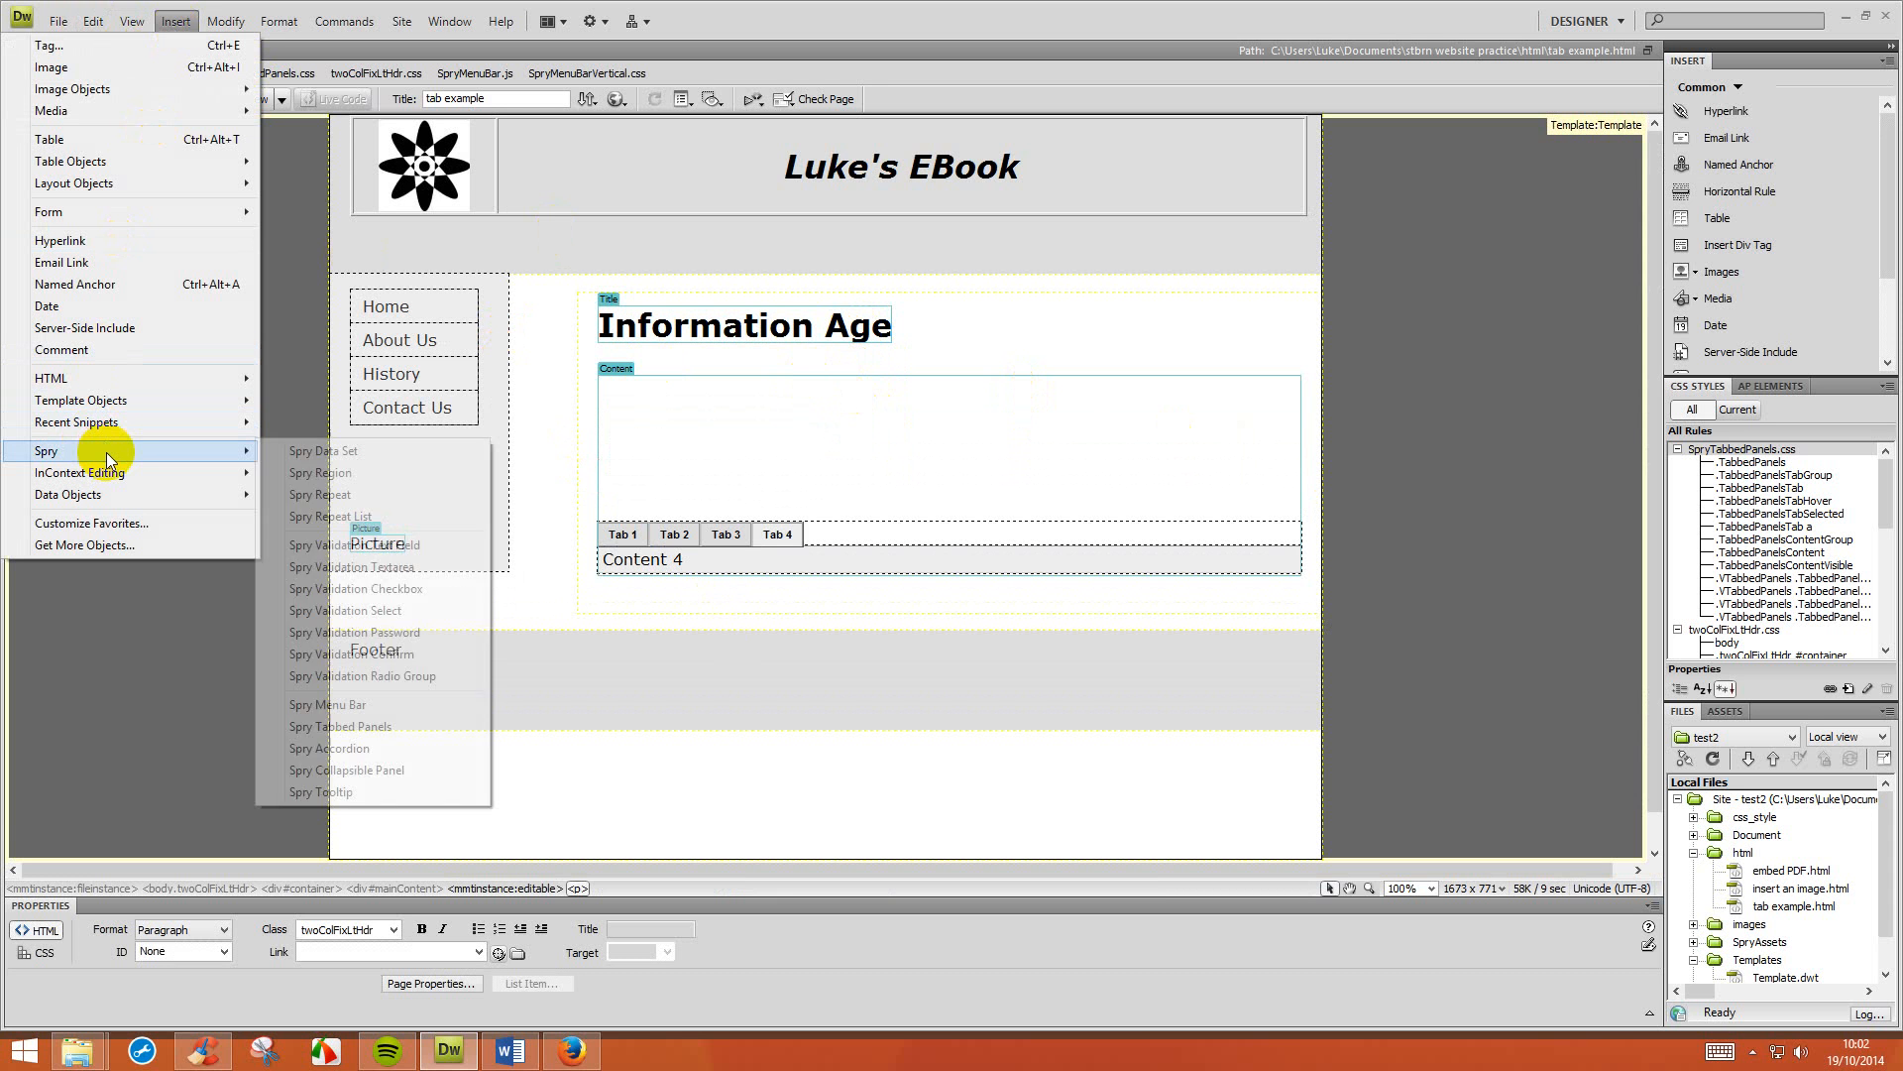
pyautogui.click(366, 749)
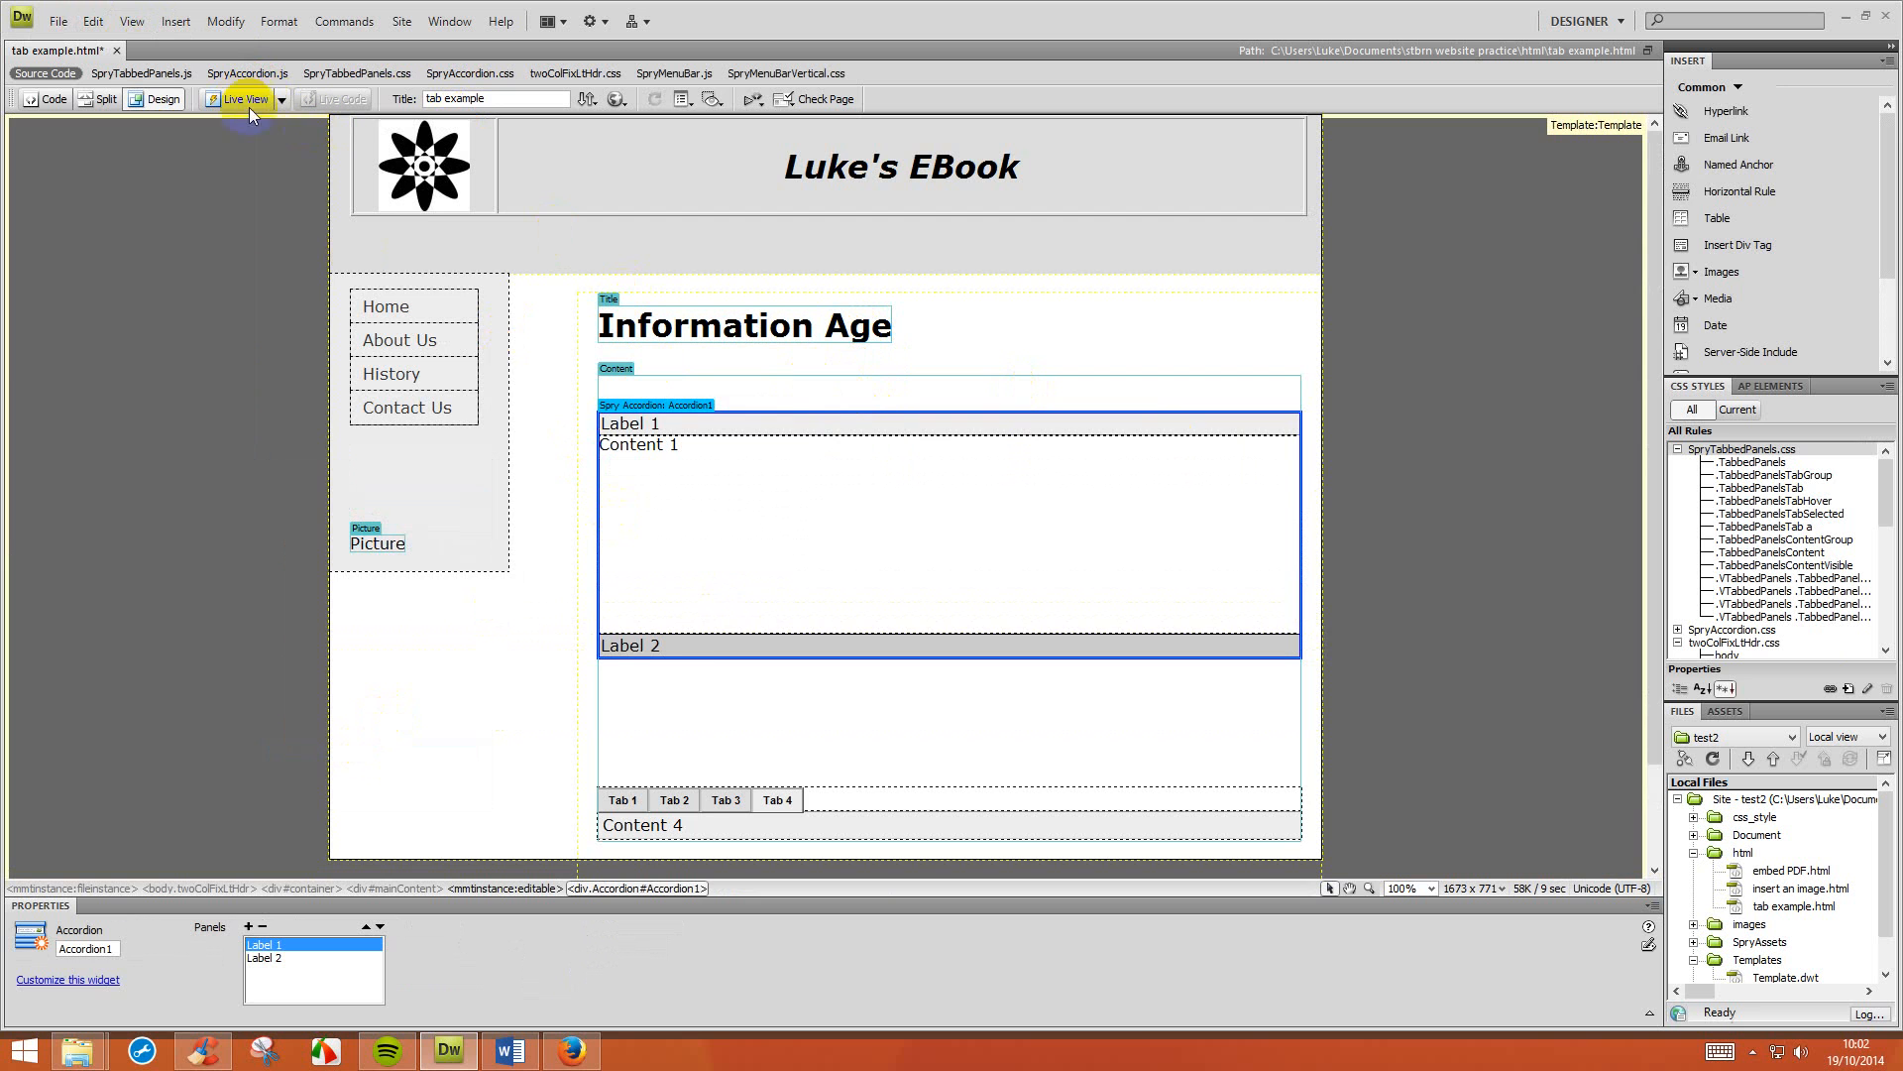
# Preview the page in Live View, expand the accordion's Label 2 panel, switch through the tabs and return to Design view.
pyautogui.click(248, 102)
pyautogui.click(644, 621)
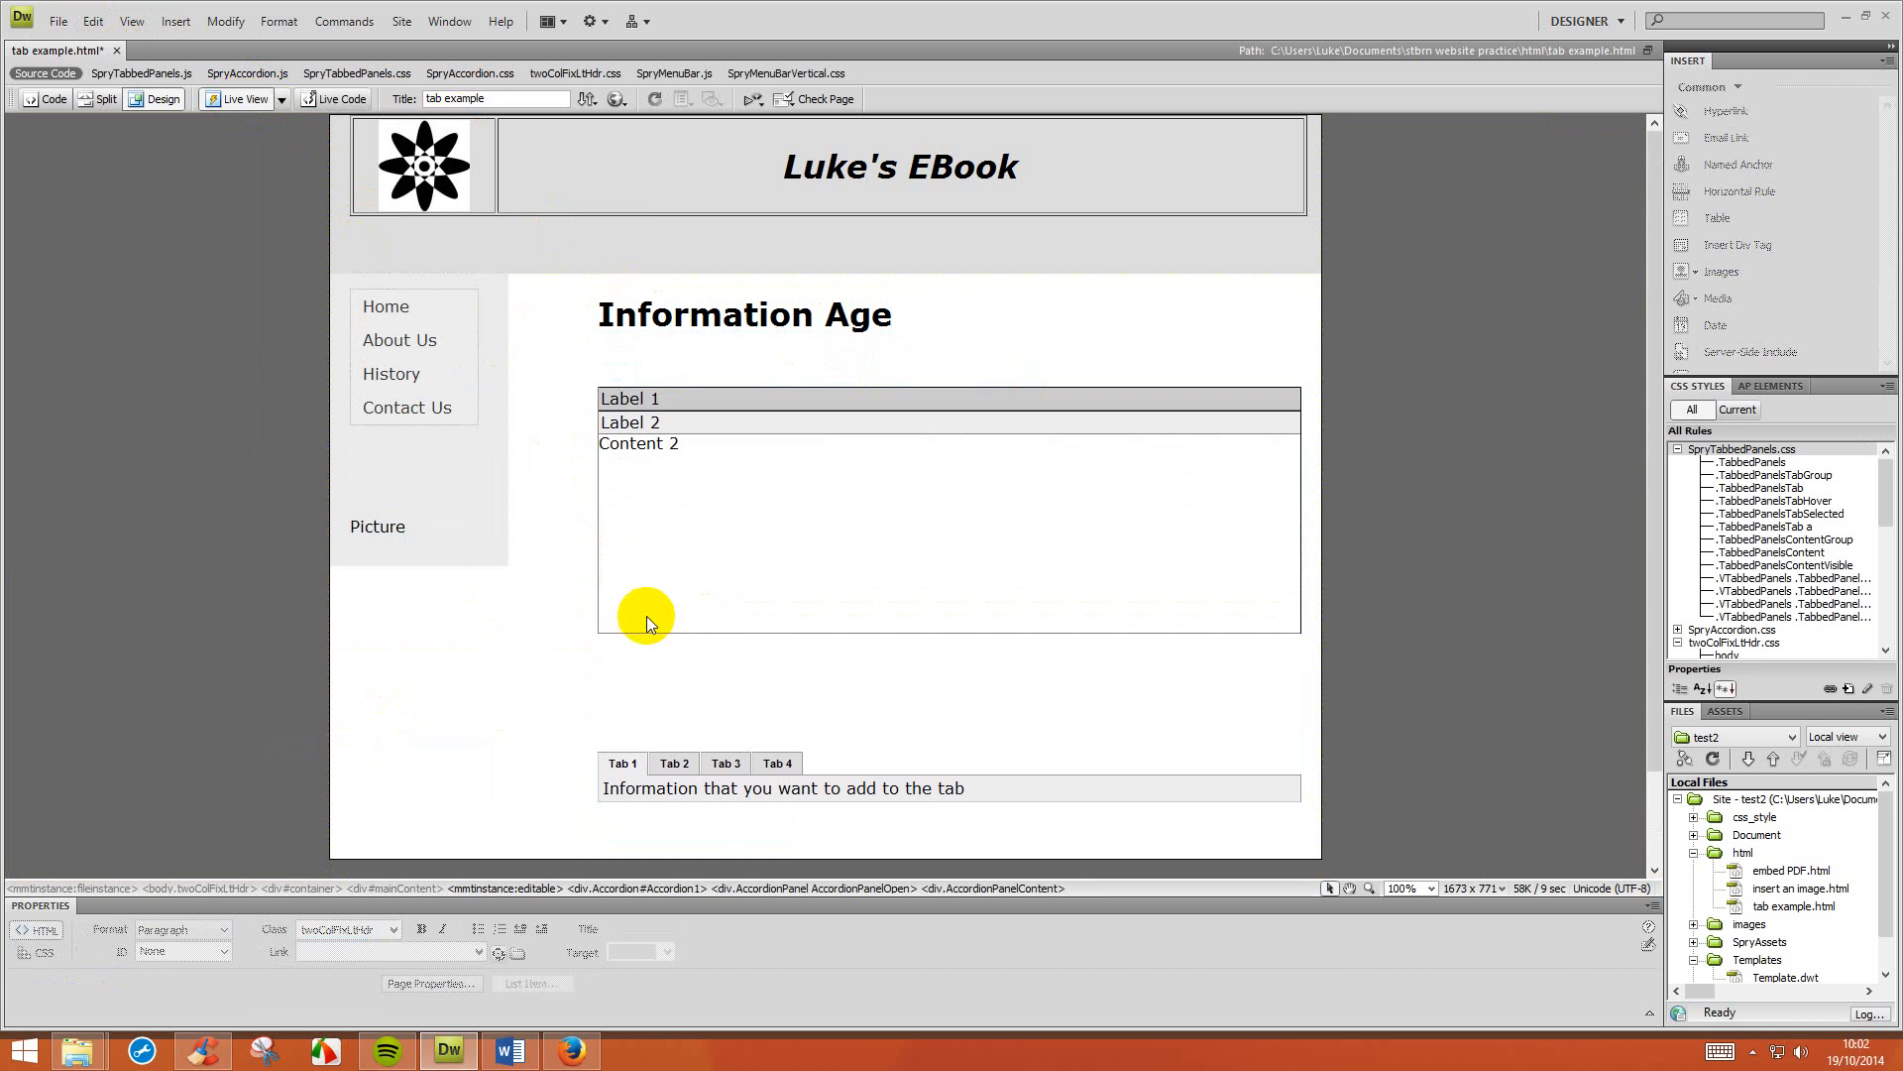
pyautogui.click(674, 764)
pyautogui.click(726, 763)
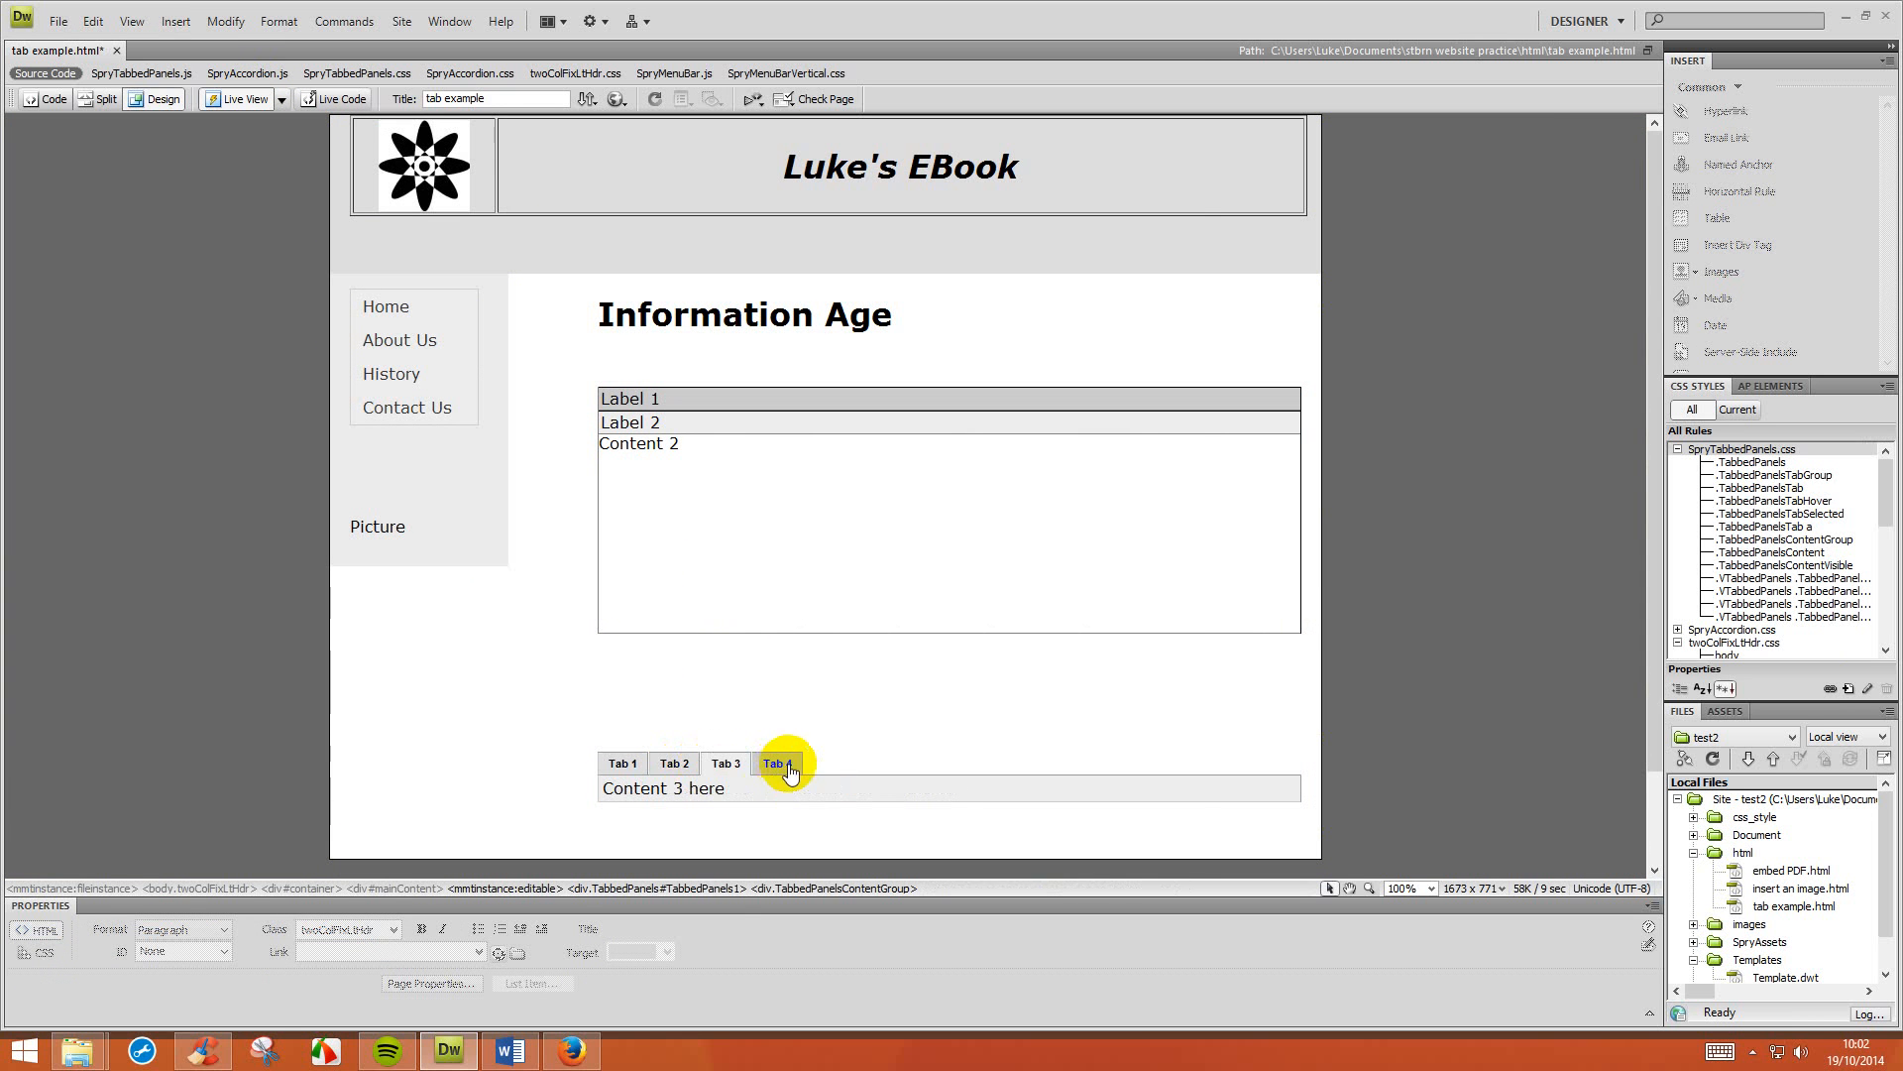
pyautogui.click(783, 766)
pyautogui.click(622, 766)
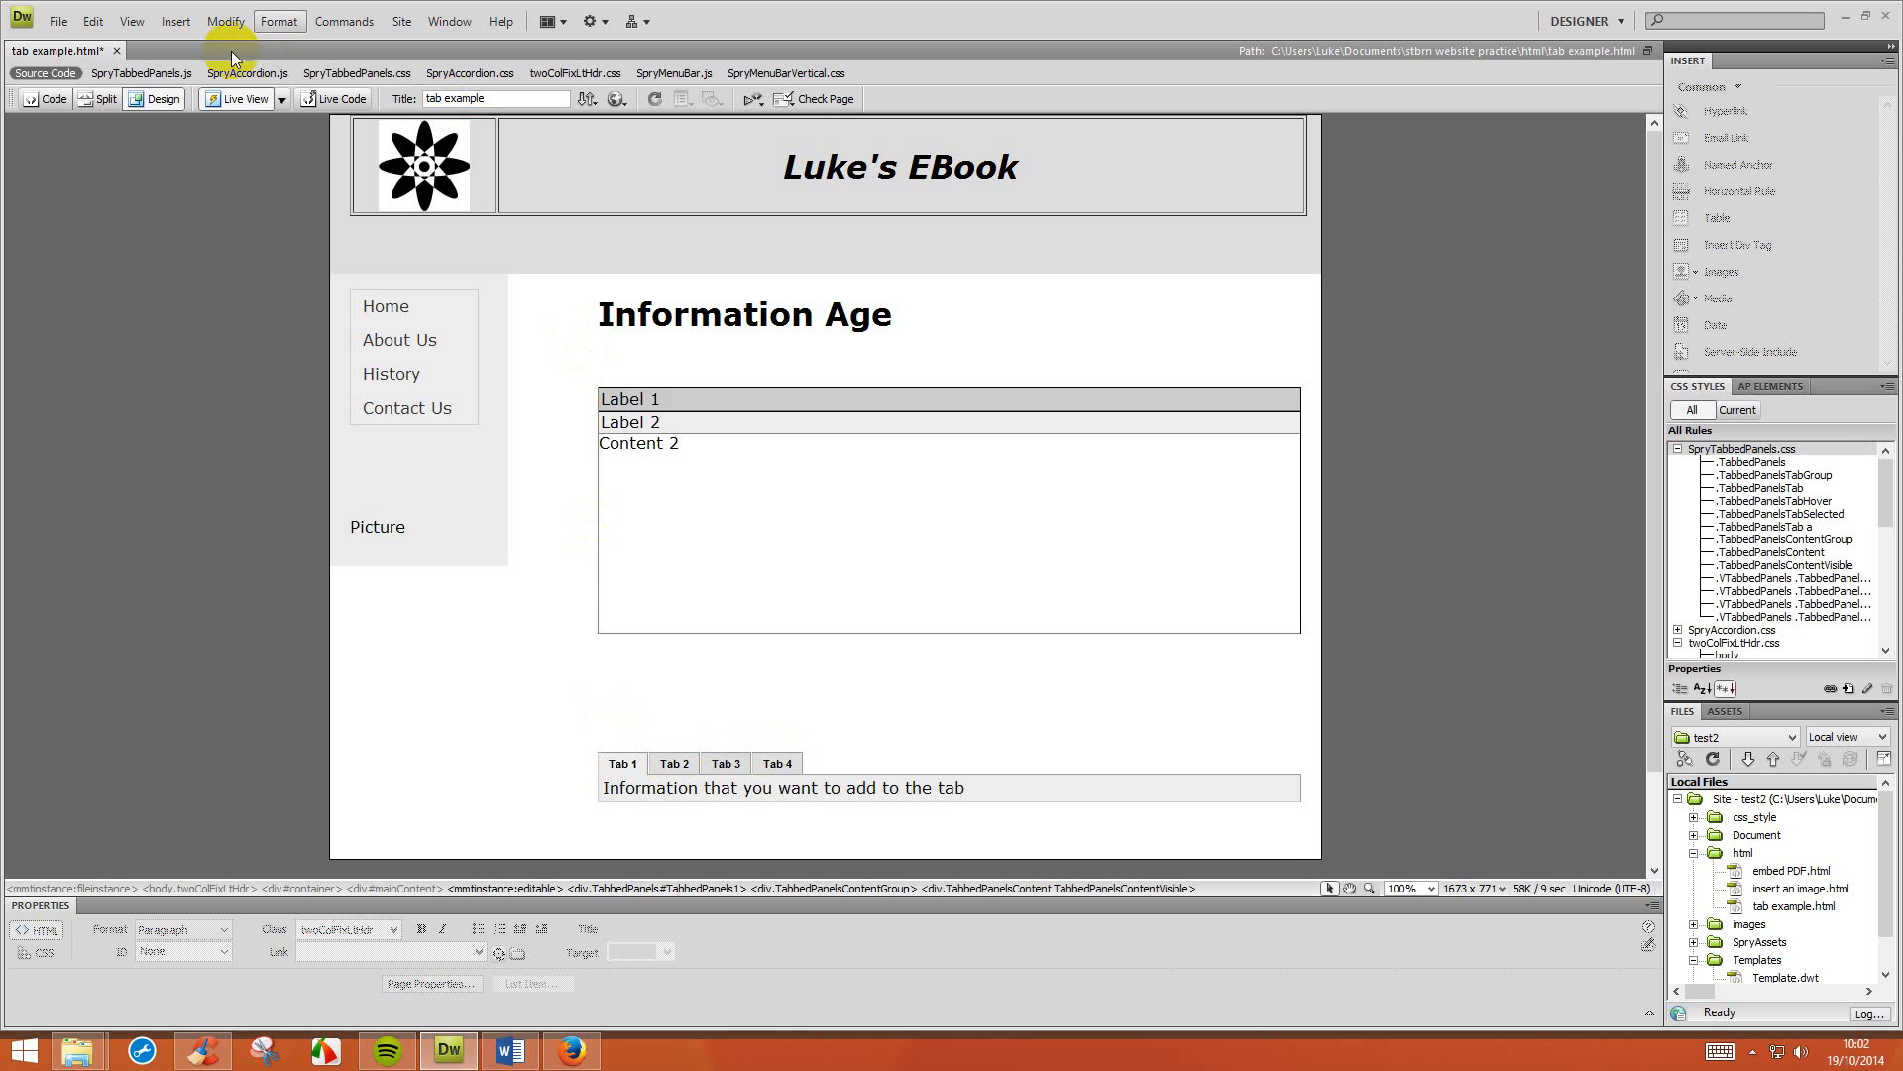
pyautogui.click(236, 99)
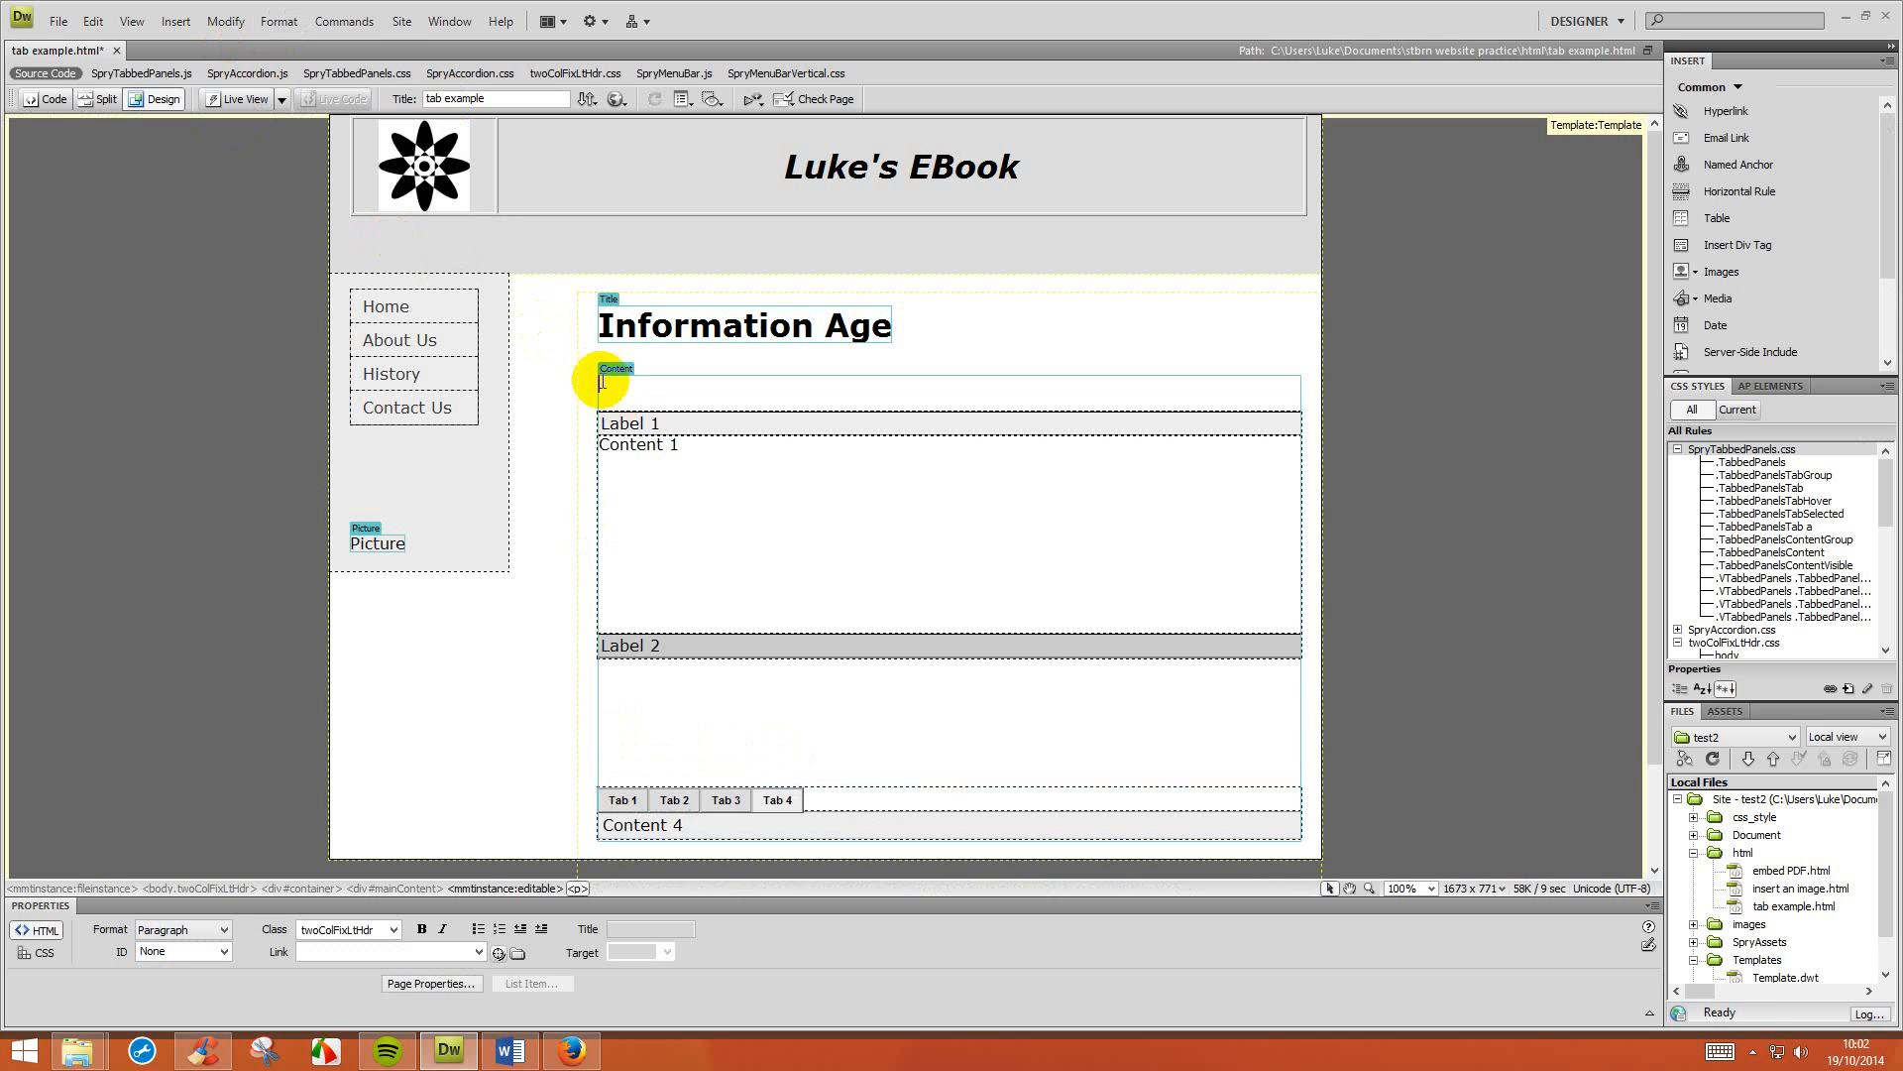
# Insert a Spry Collapsible Panel above the accordion in the Content region.
pyautogui.click(175, 21)
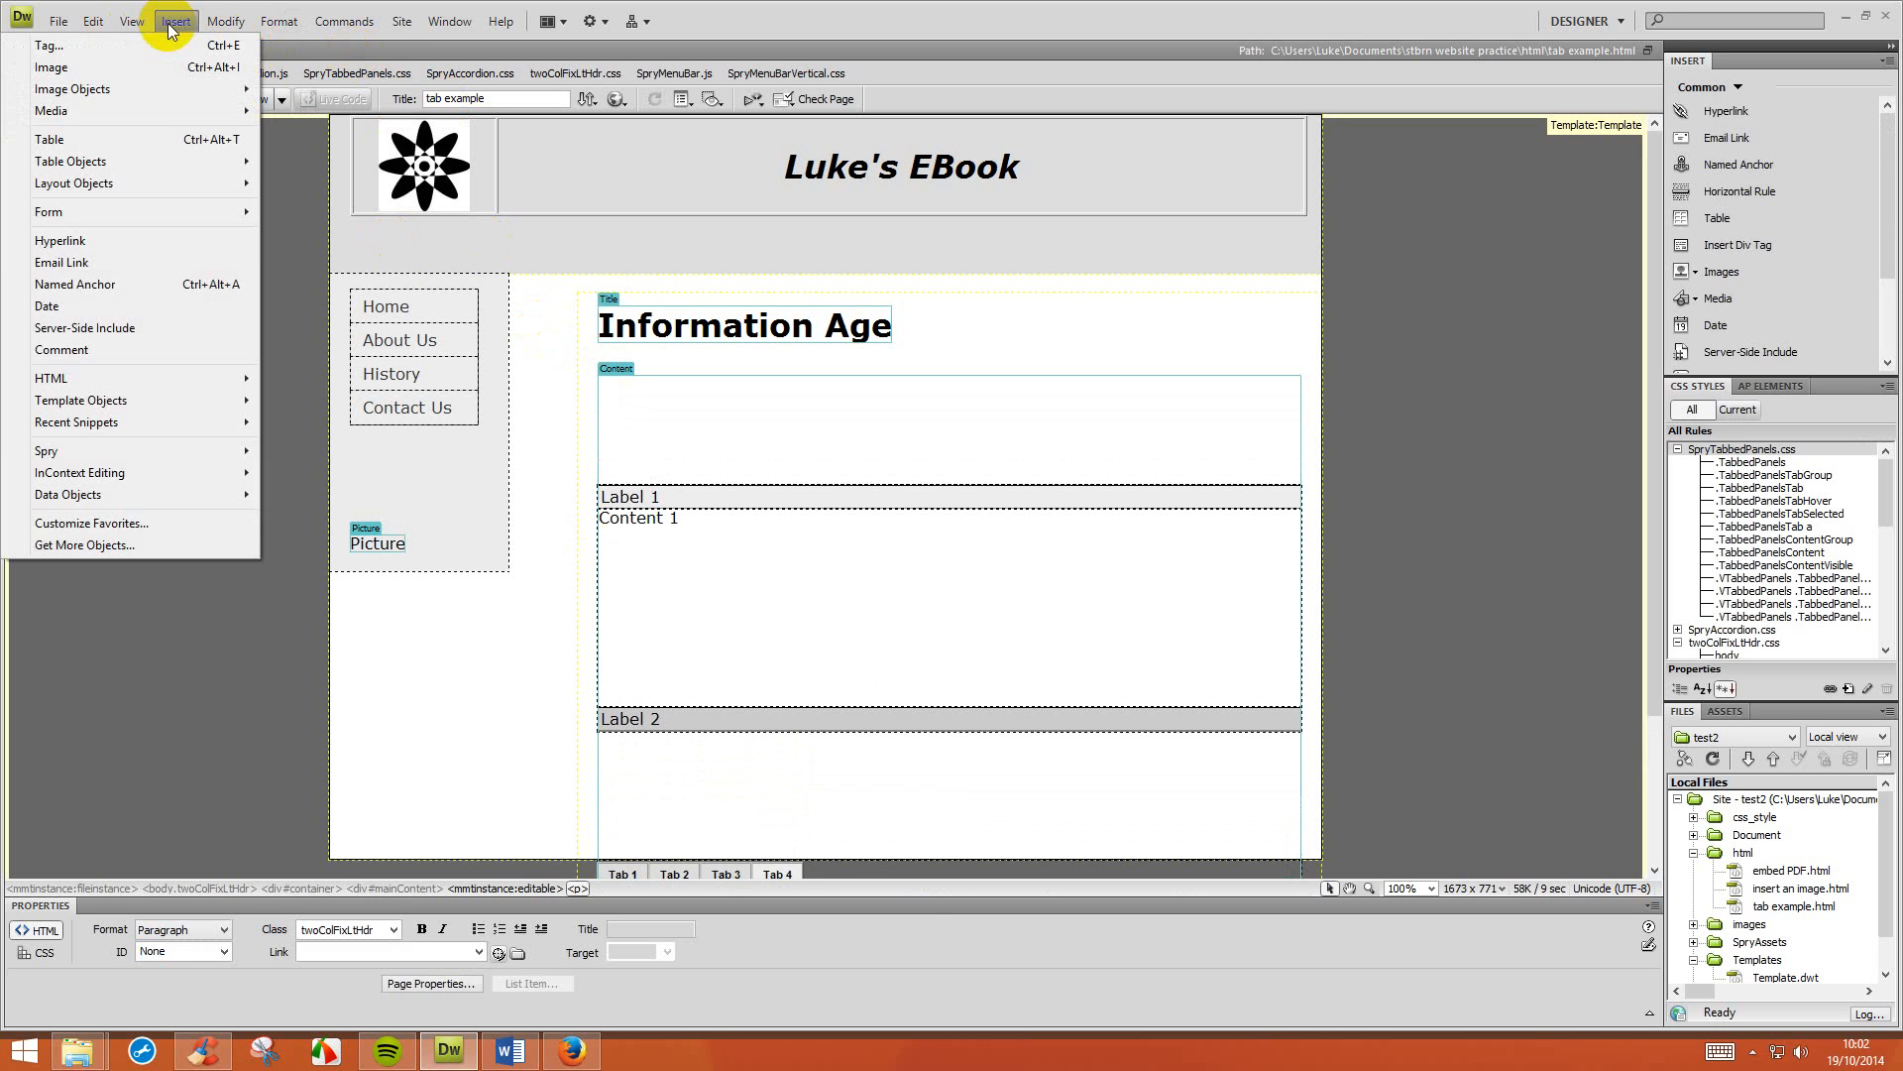
pyautogui.moveTo(152, 454)
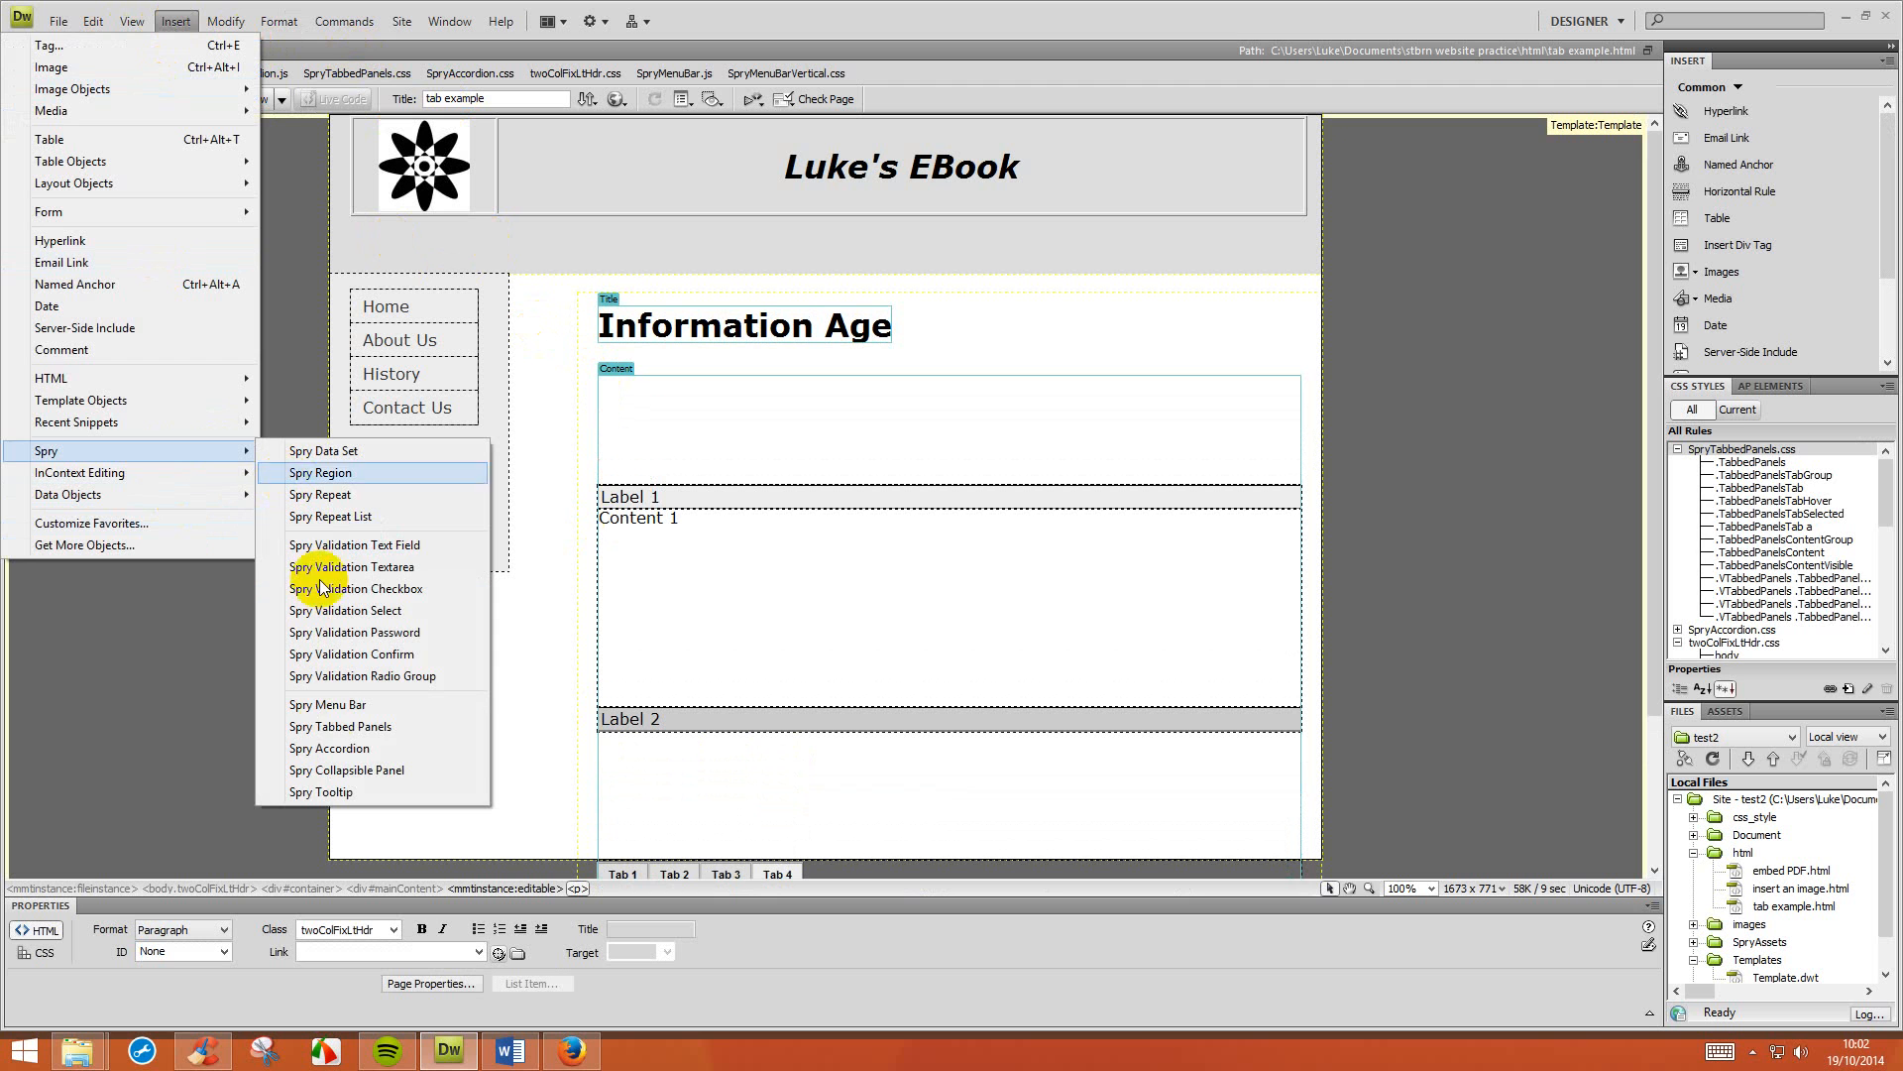
pyautogui.click(327, 771)
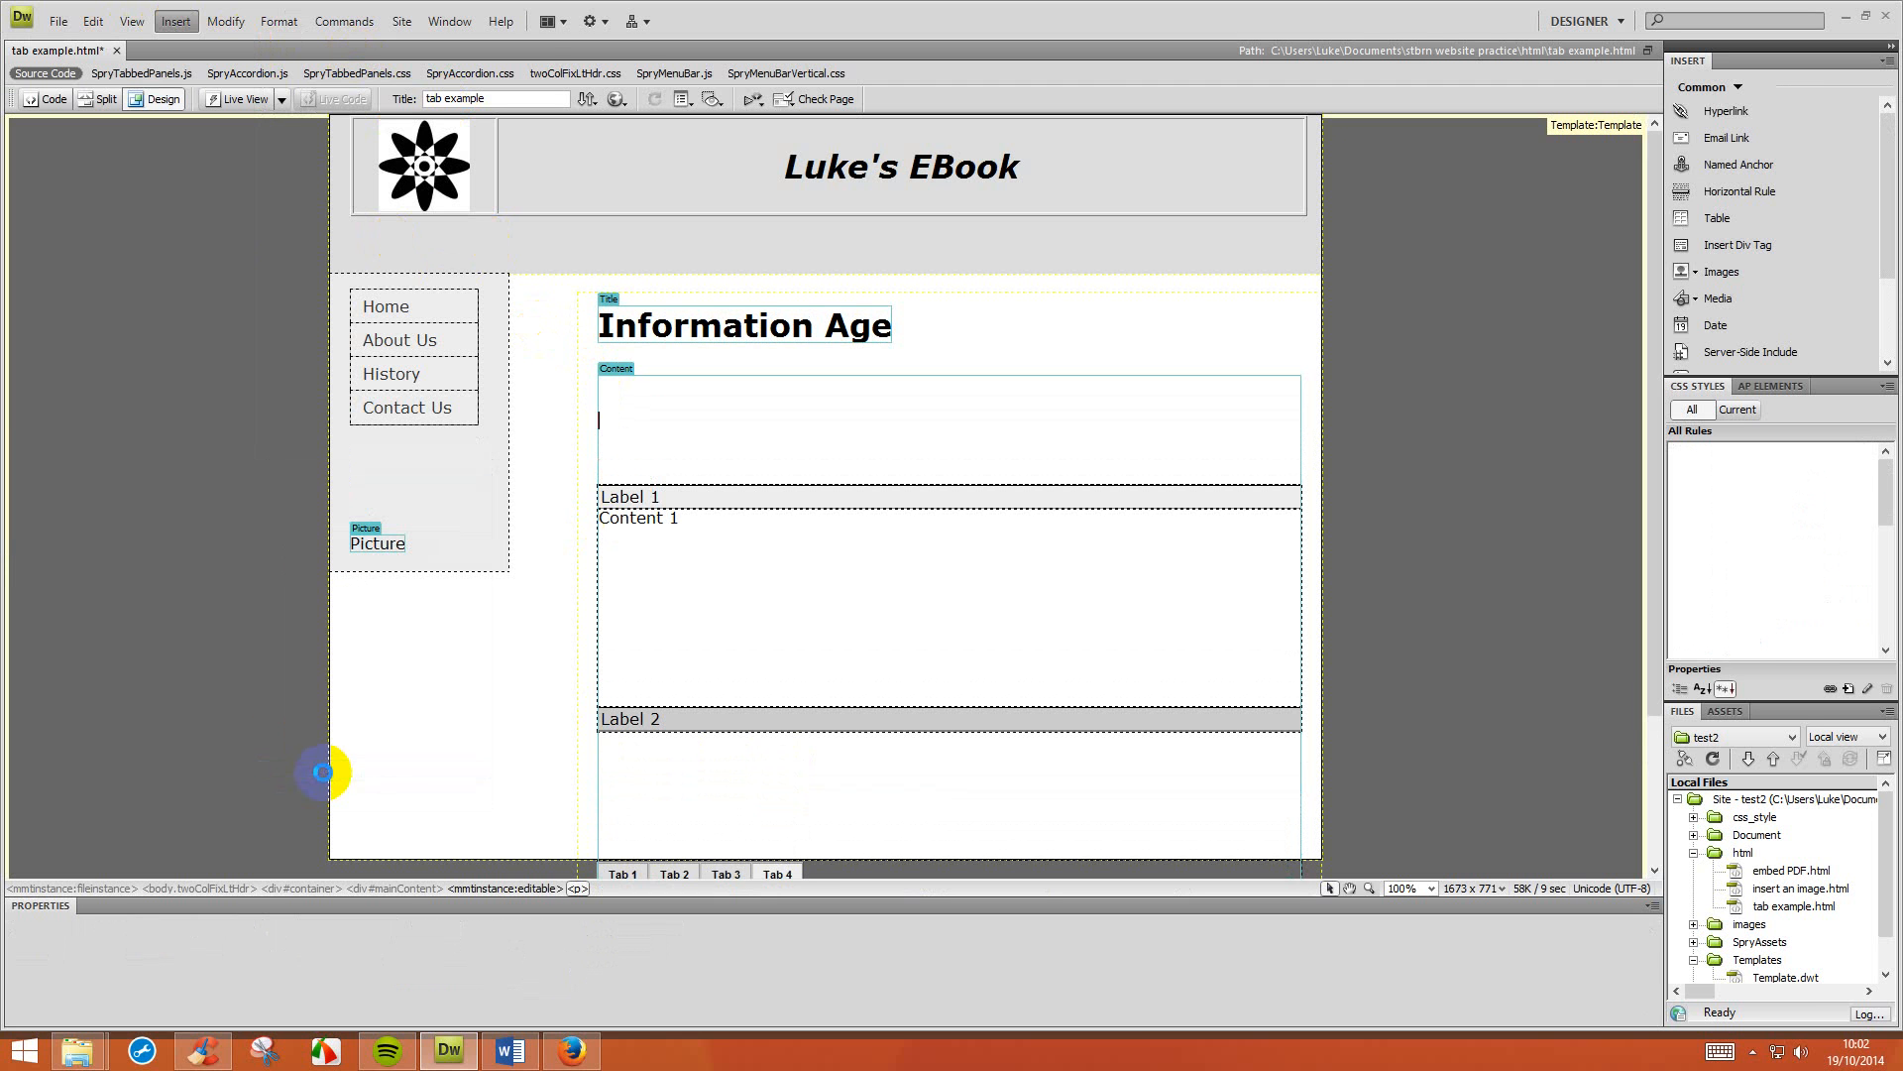
# Preview the collapsible panel in Live View, closing and reopening it, and return to Design view.
pyautogui.click(234, 99)
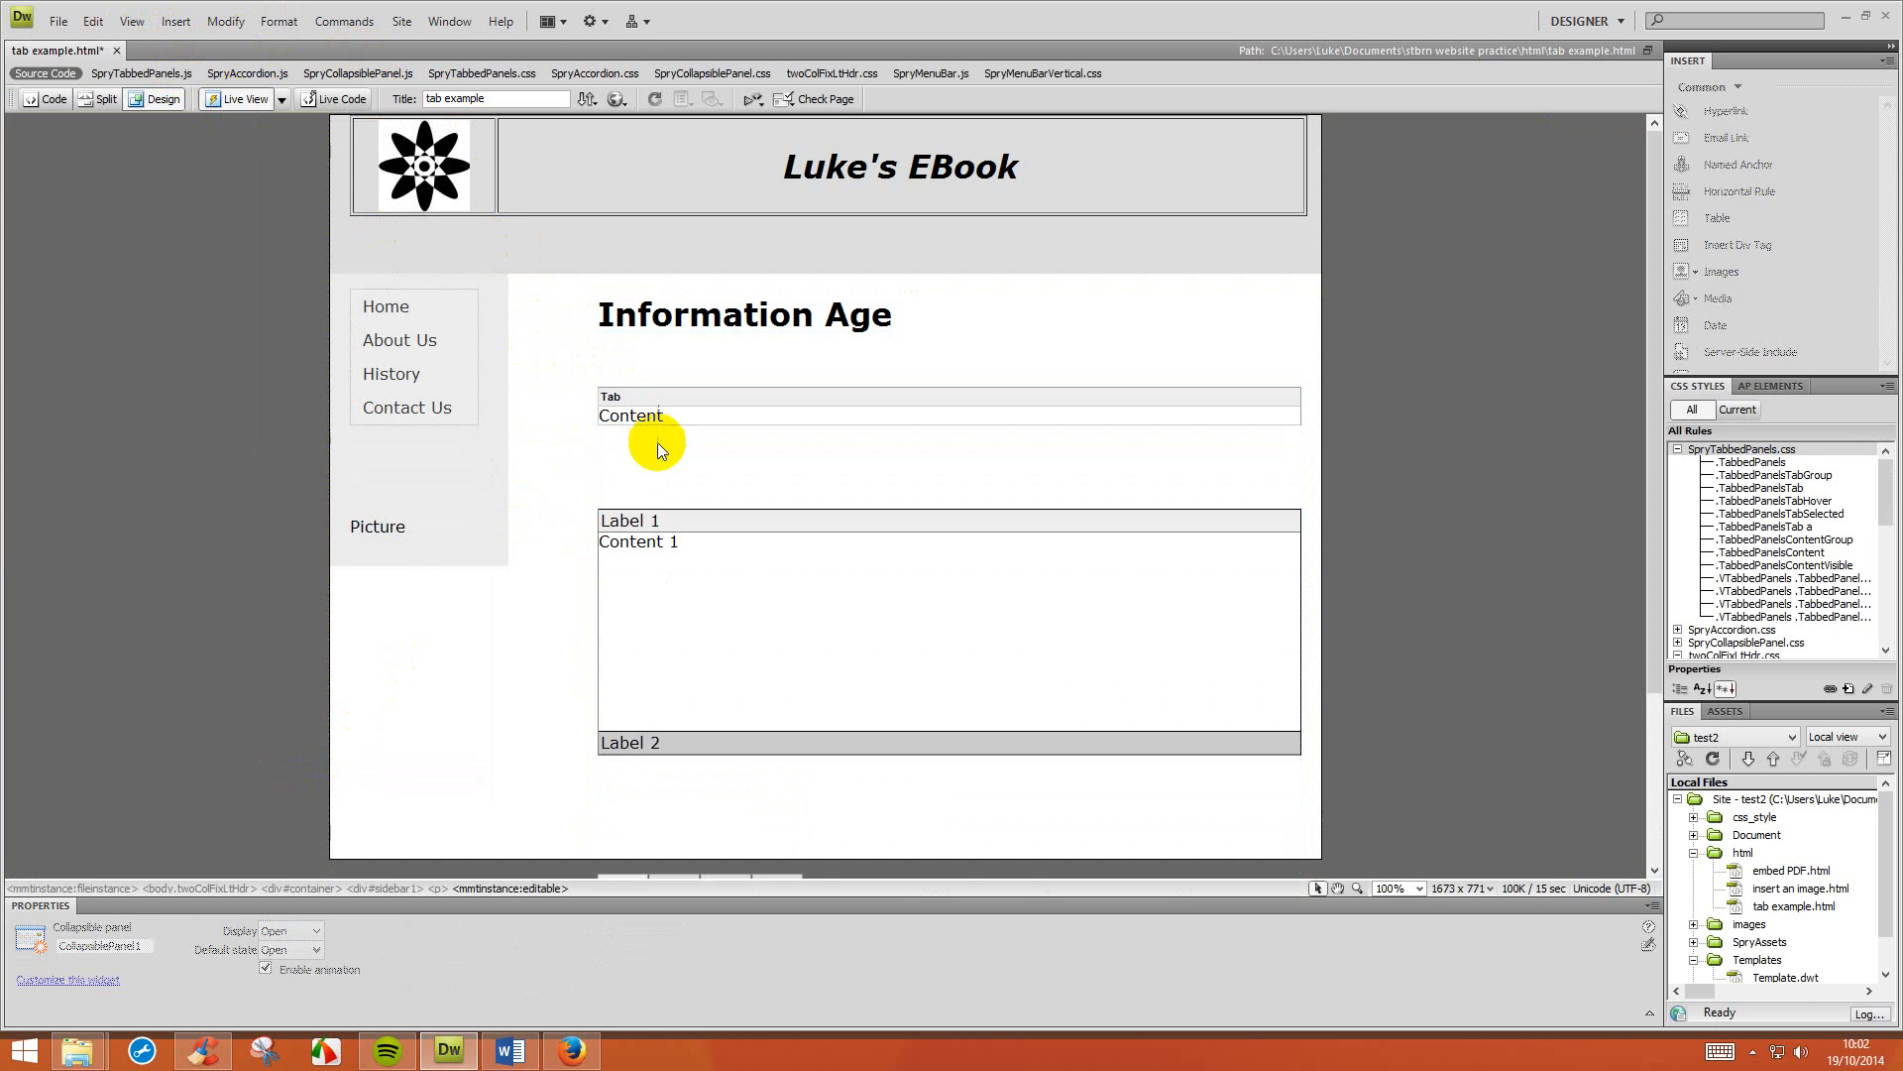
pyautogui.click(612, 397)
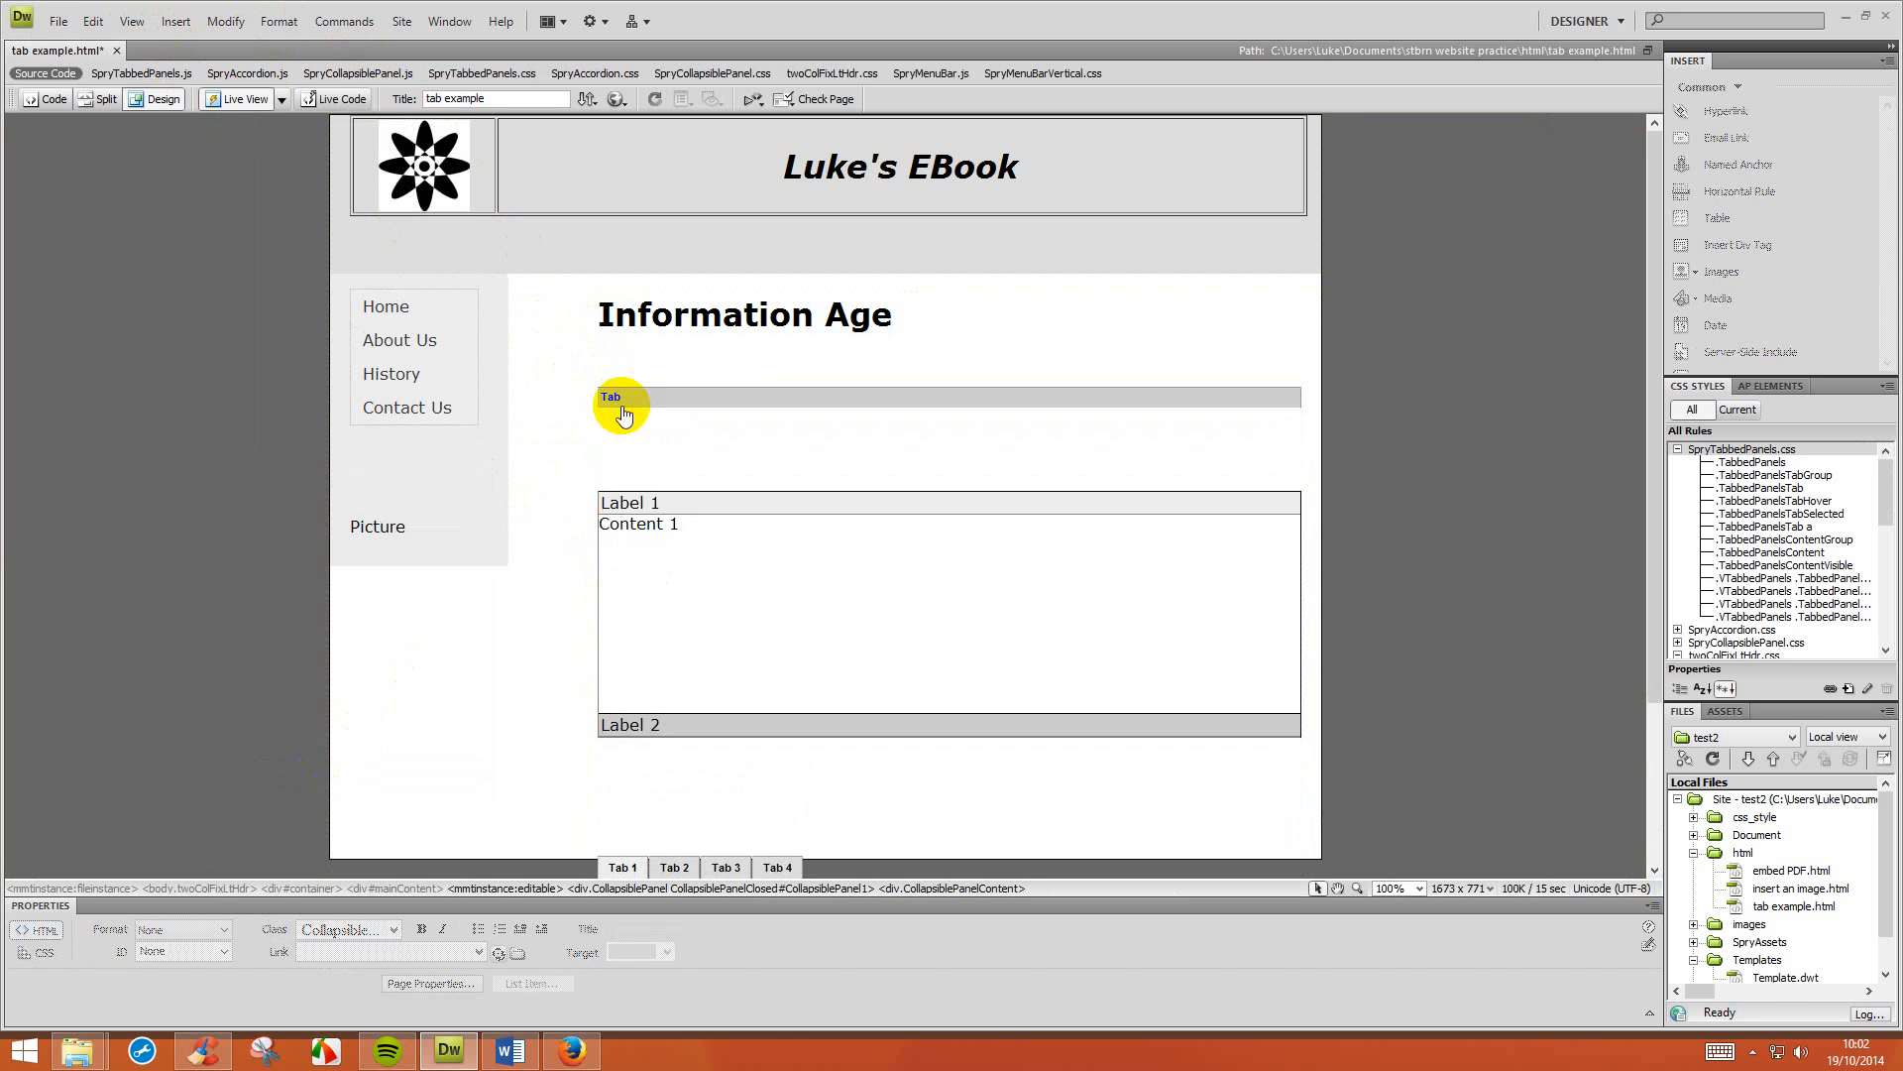
pyautogui.click(621, 403)
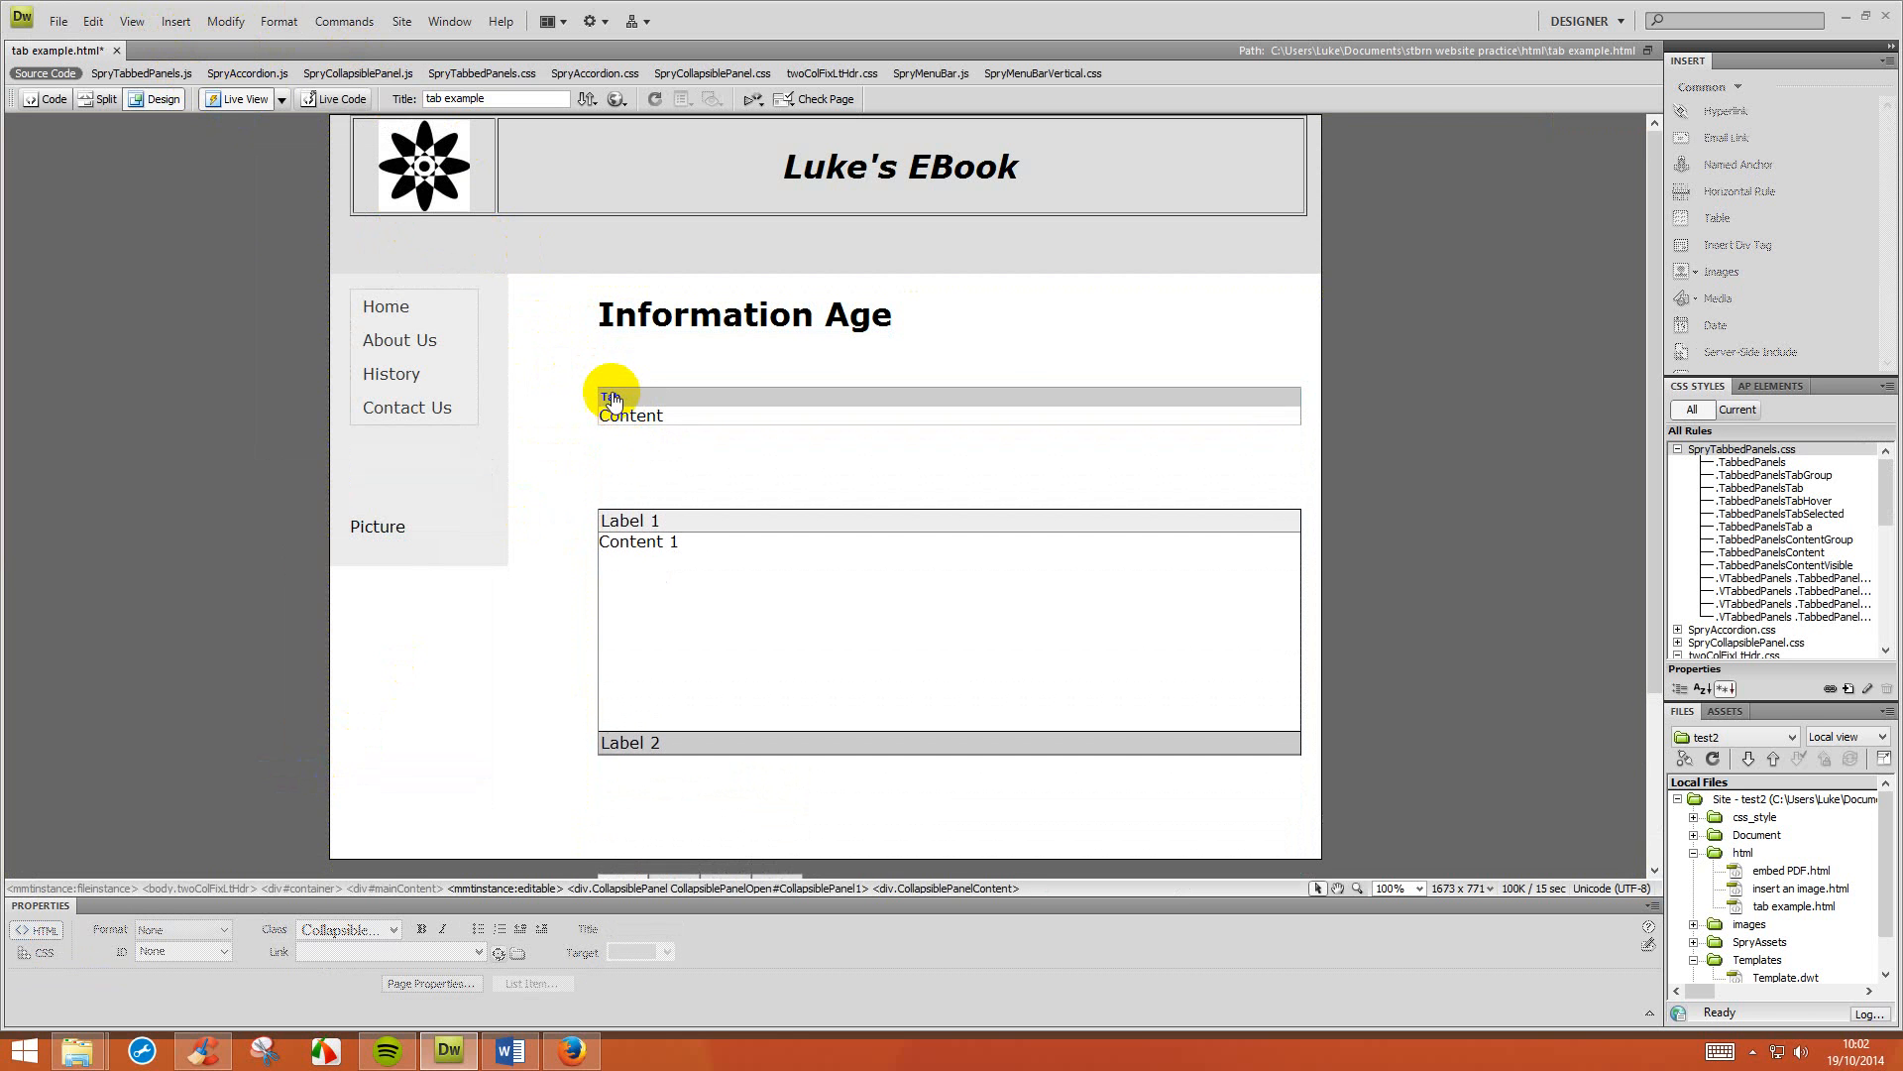
pyautogui.click(609, 395)
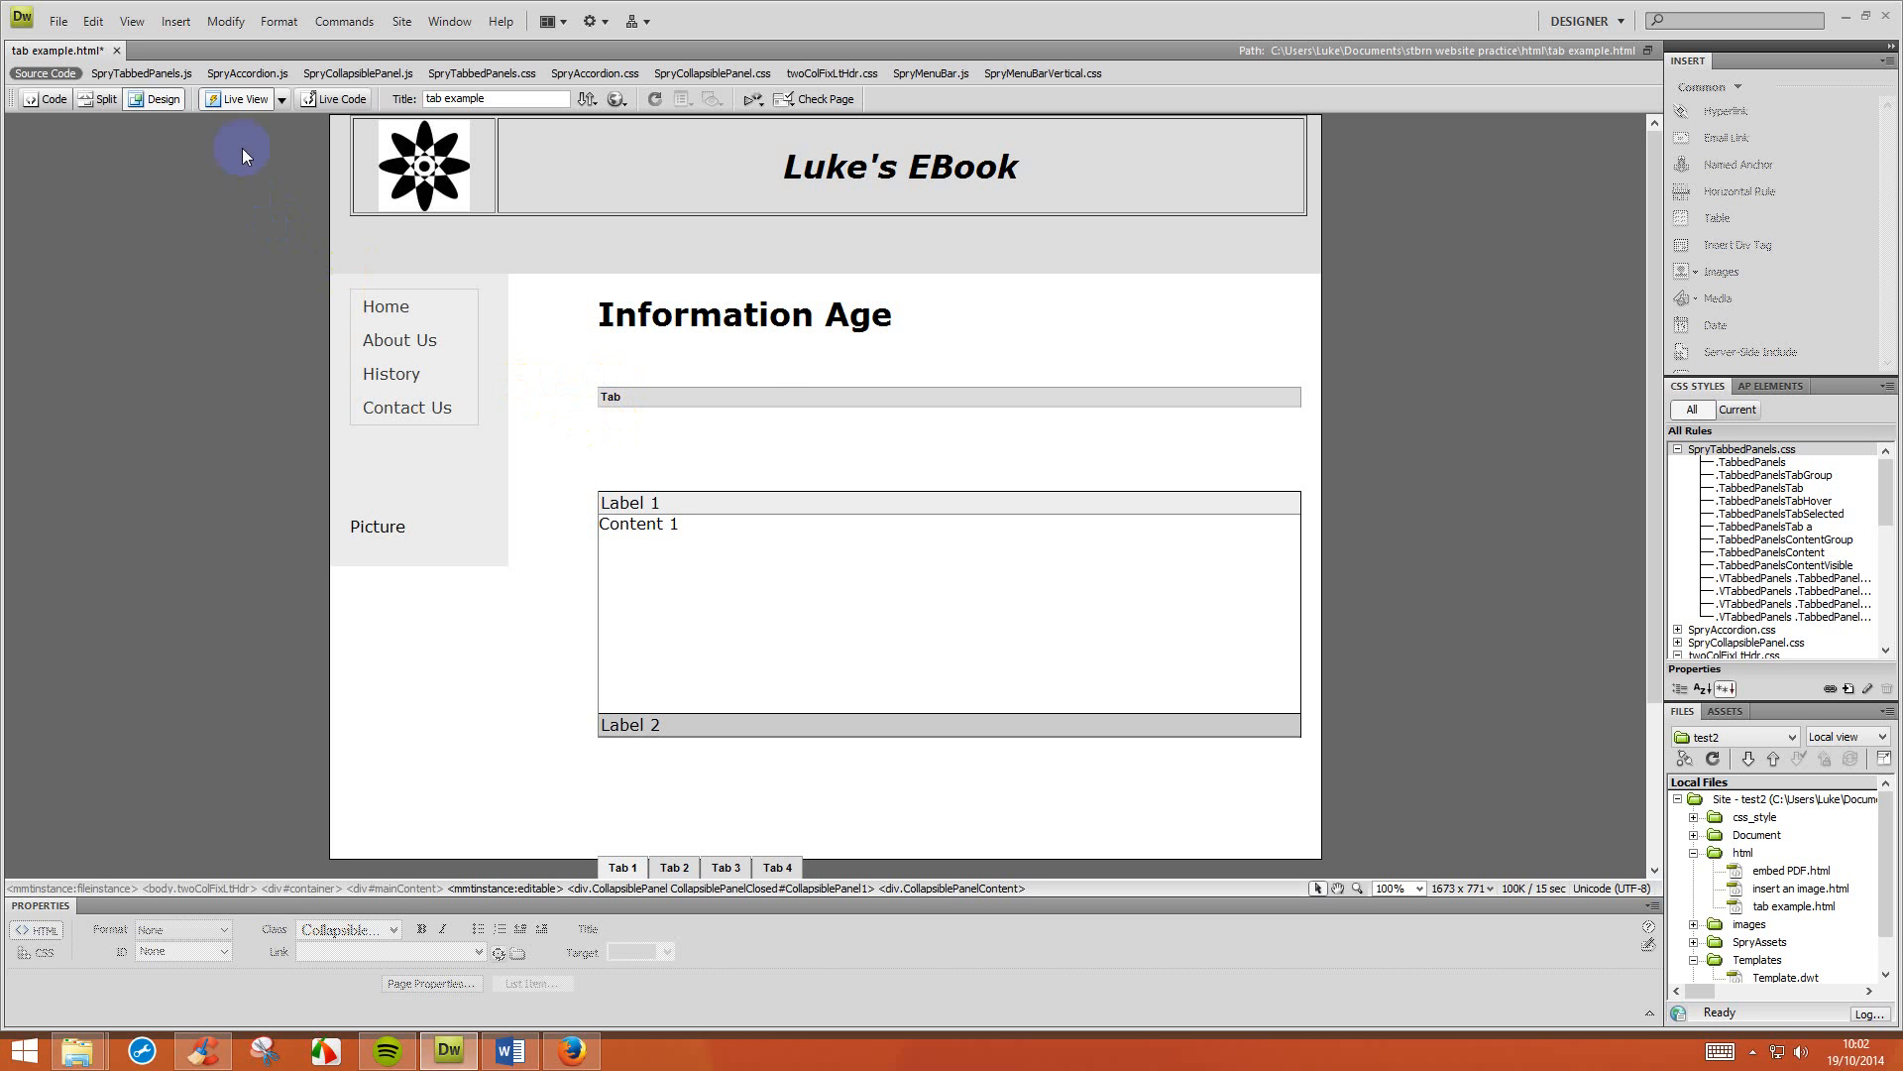
pyautogui.click(240, 99)
# Add blank lines above the collapsible panel and insert a Spry Tooltip there.
pyautogui.click(616, 382)
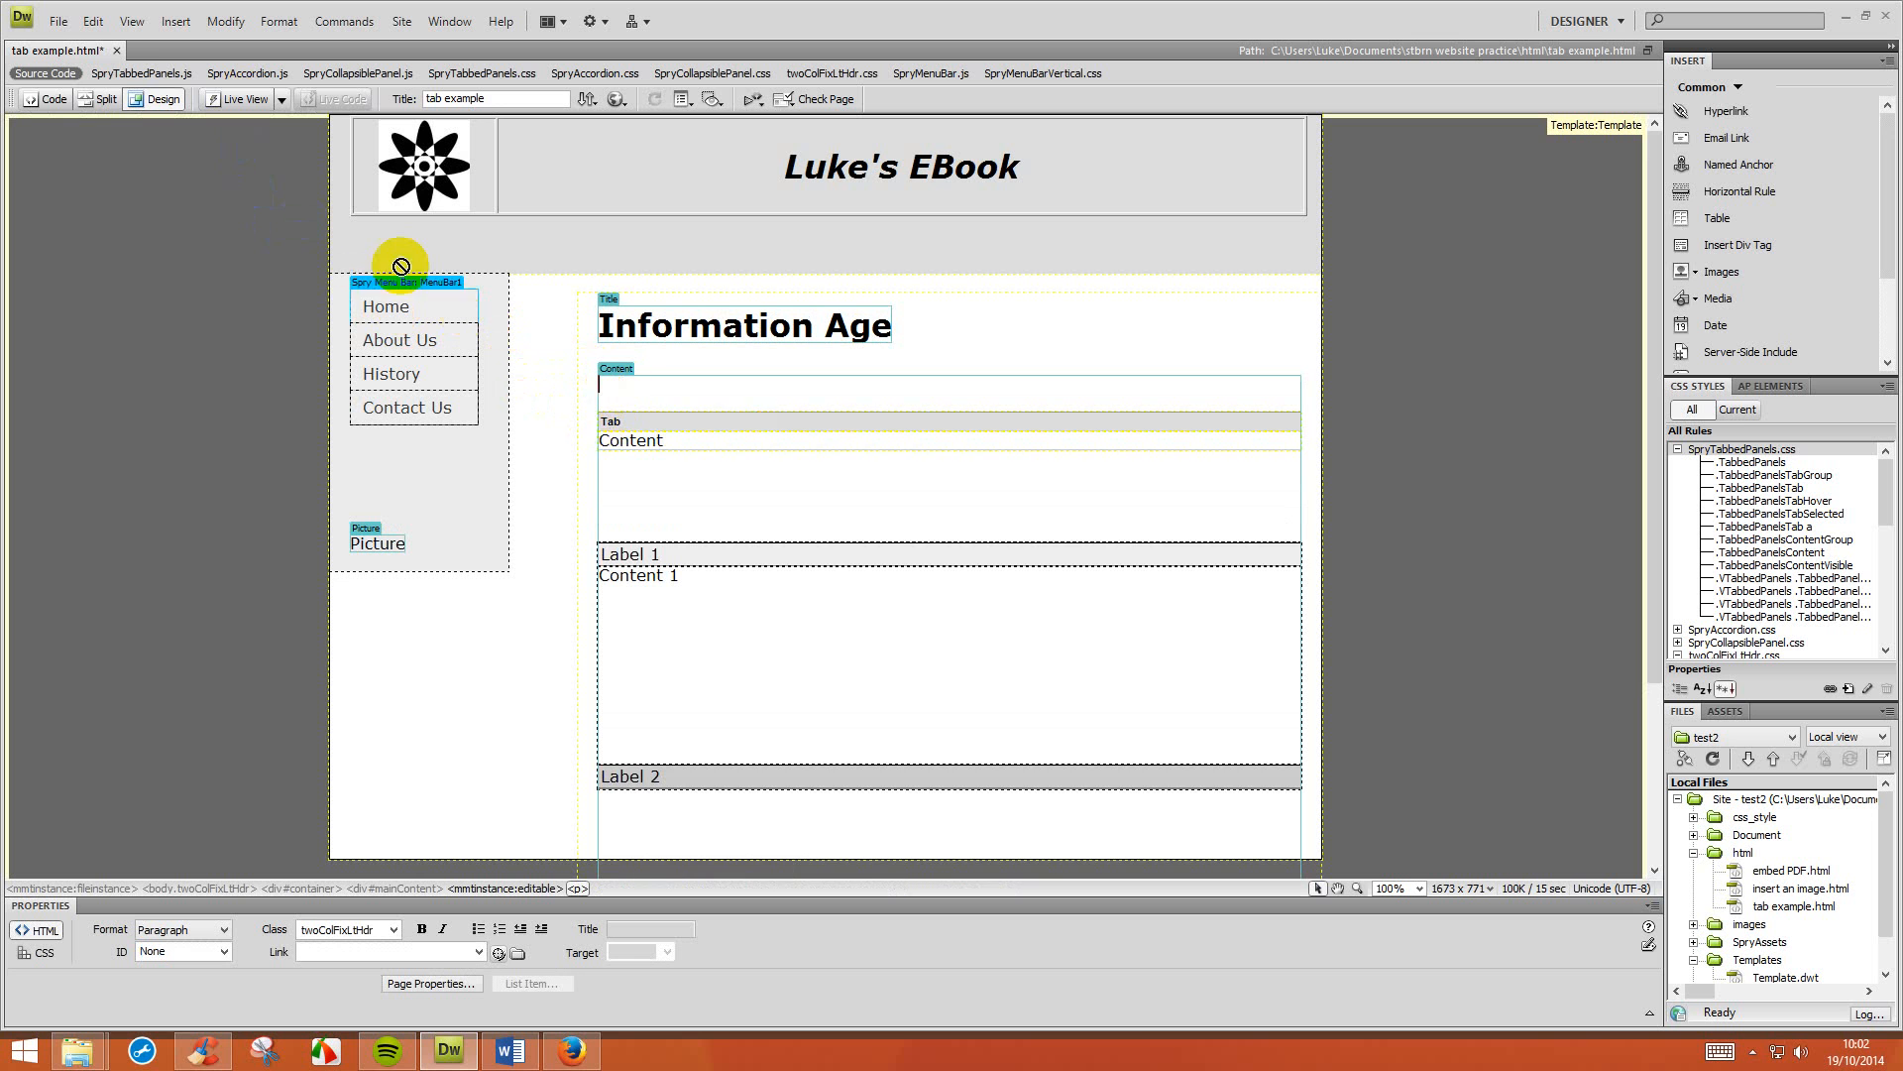
pyautogui.press('Return')
pyautogui.press('Return')
pyautogui.click(175, 21)
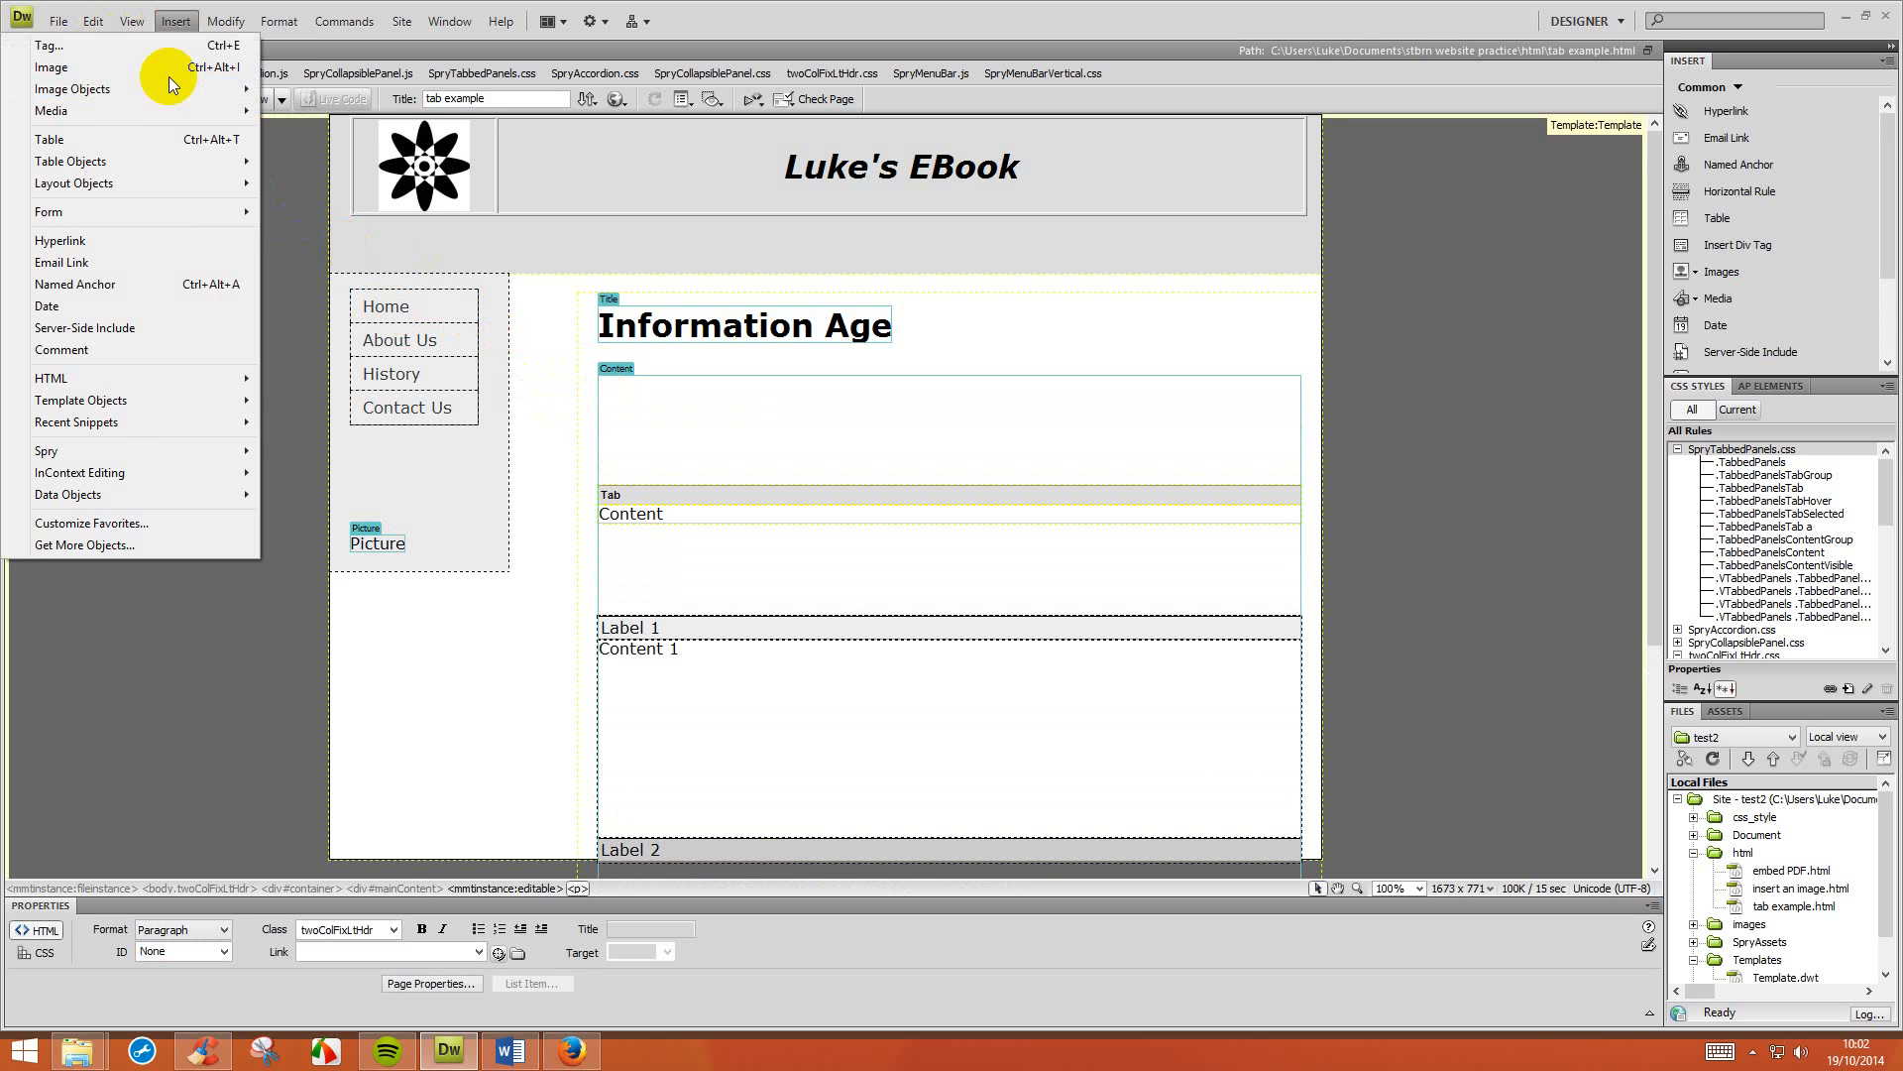
pyautogui.moveTo(132, 446)
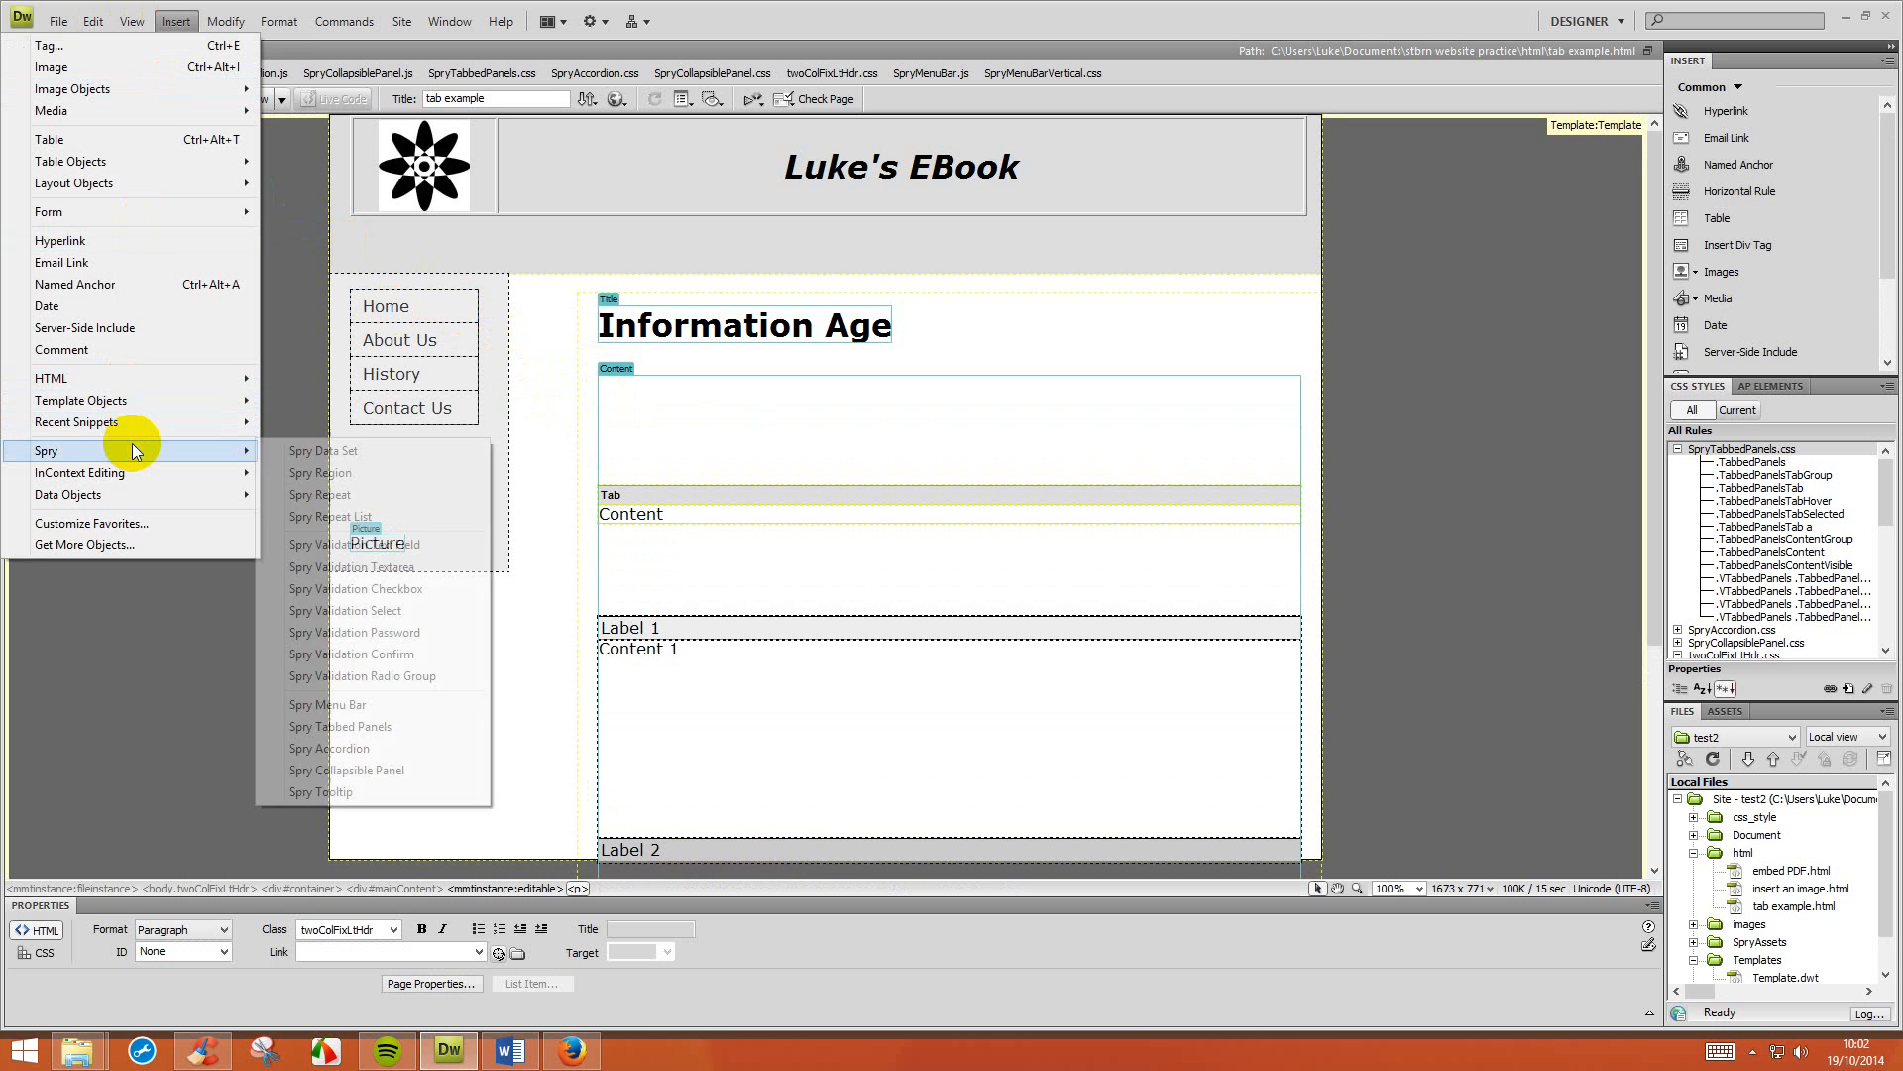
pyautogui.click(366, 789)
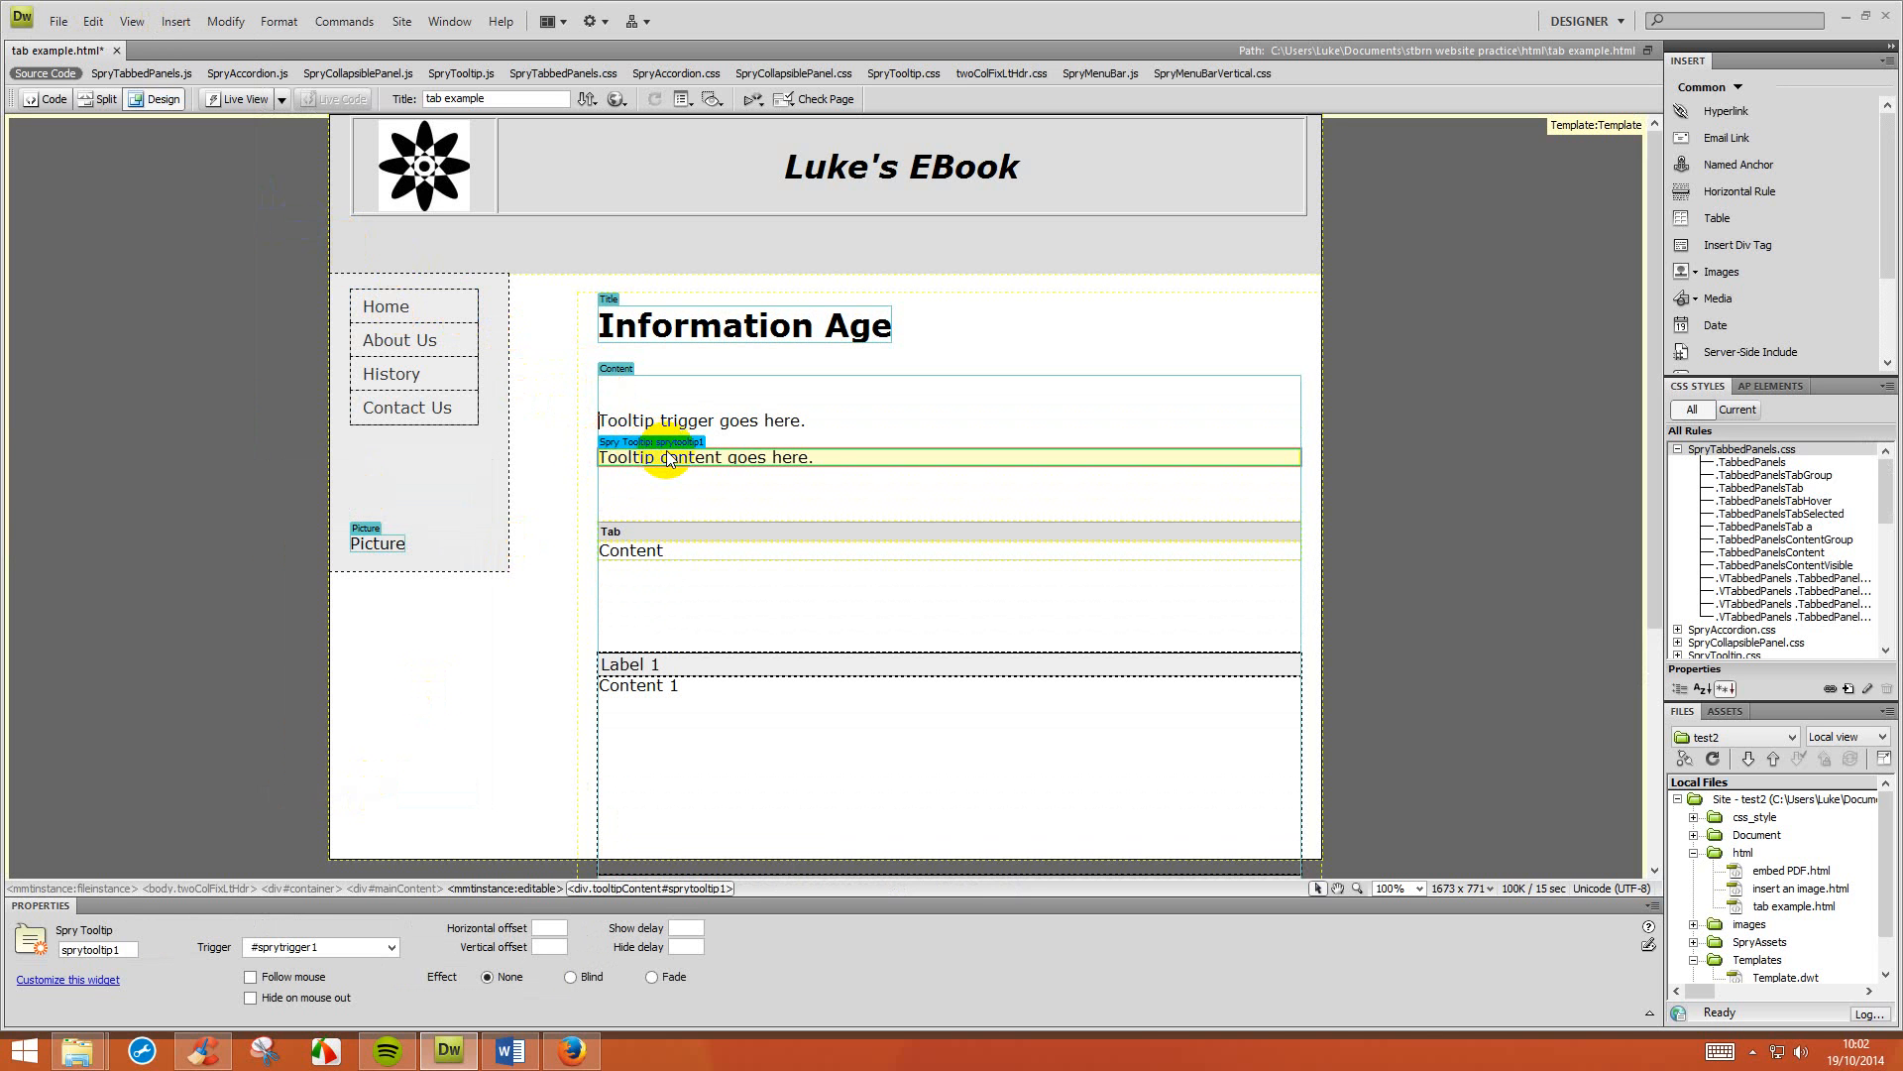
# Replace the tooltip's trigger text with "Hoover here for more information".
pyautogui.rightClick(669, 458)
pyautogui.moveTo(803, 420); pyautogui.dragTo(572, 436)
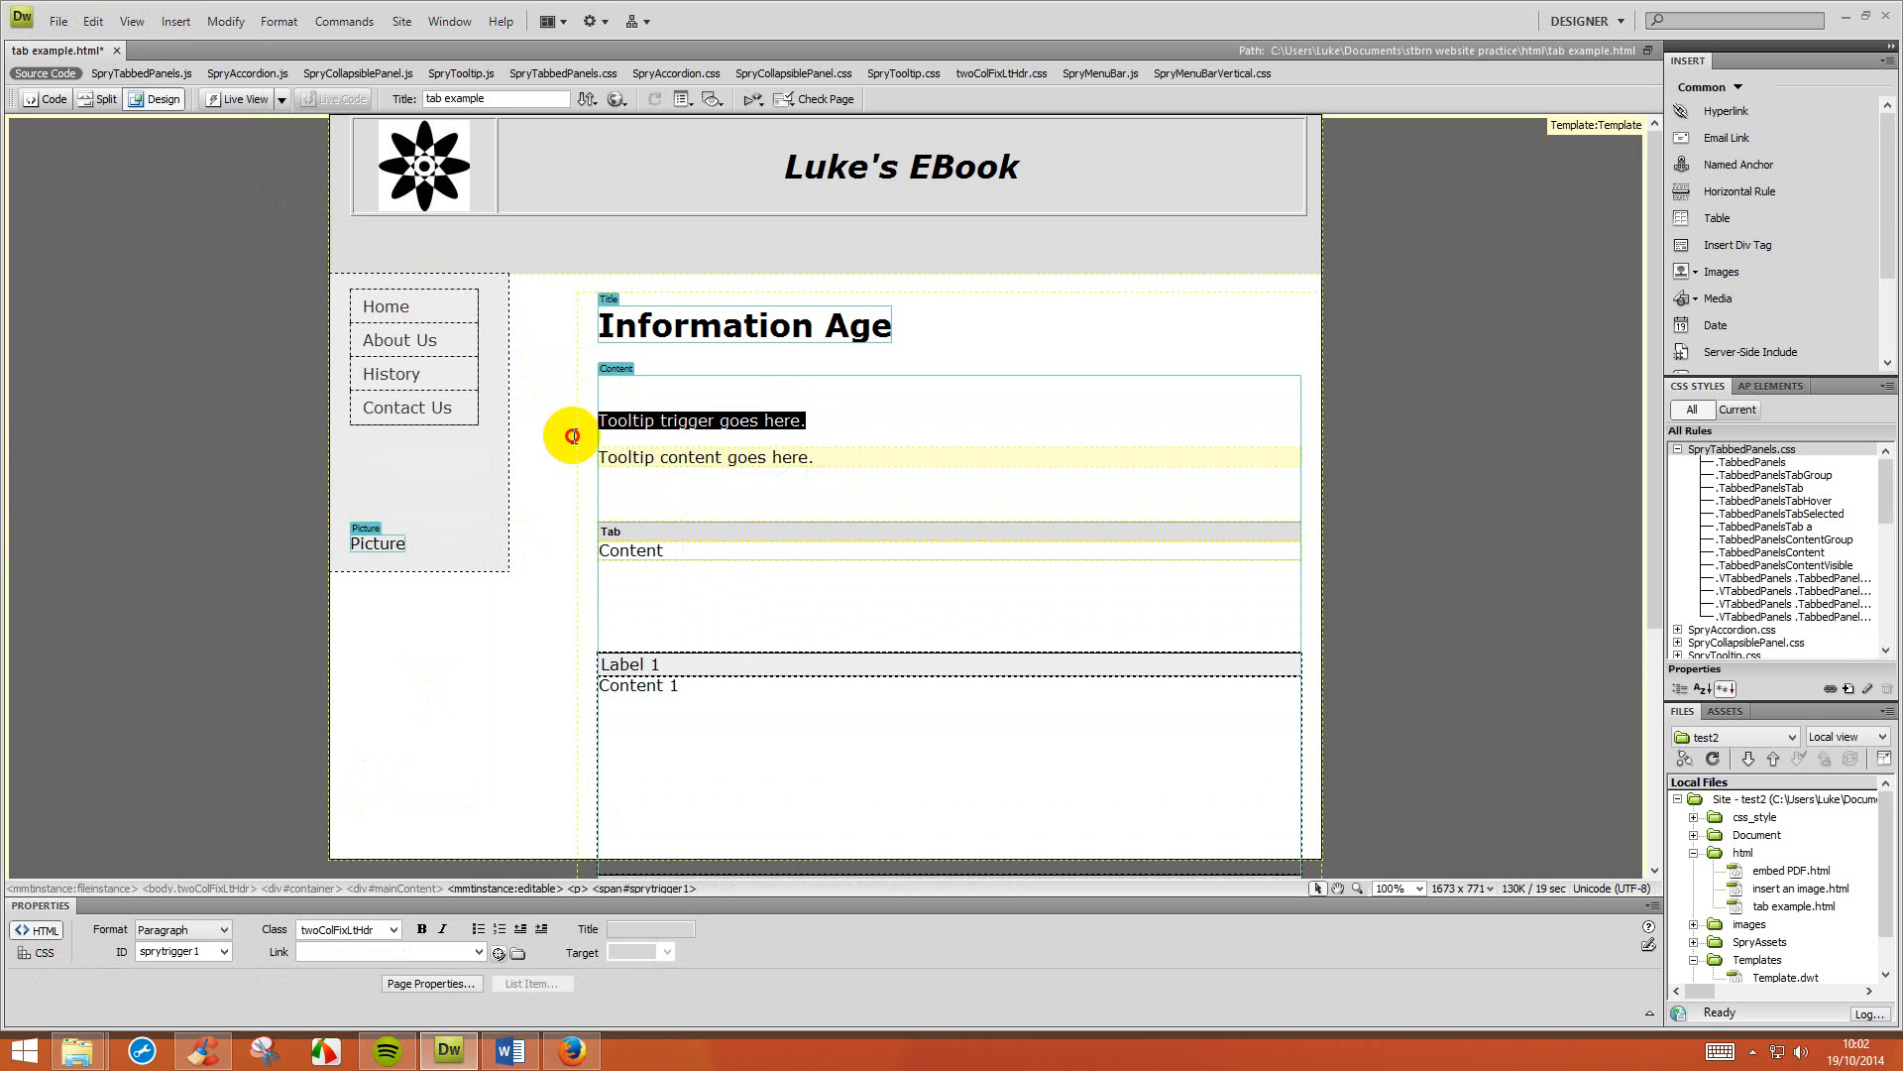
pyautogui.write('Hoover here')
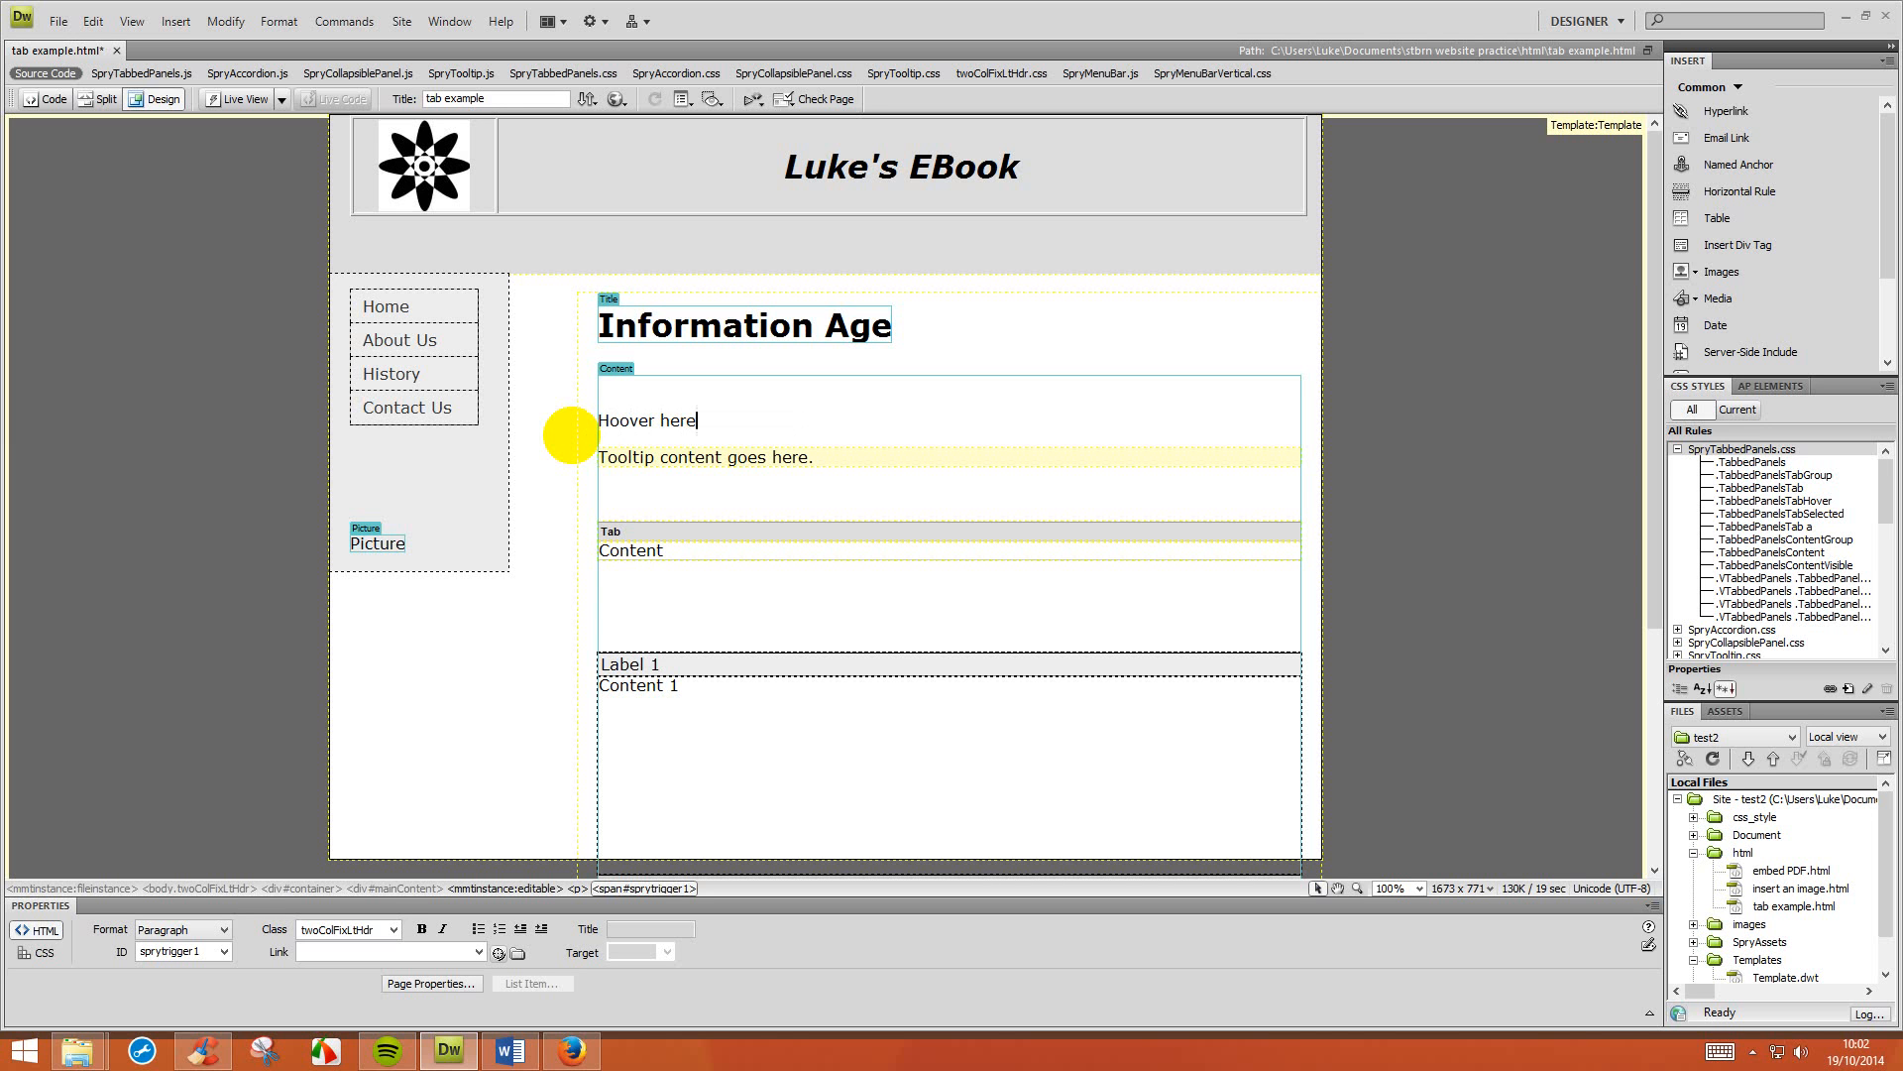
pyautogui.write(' for more infor')
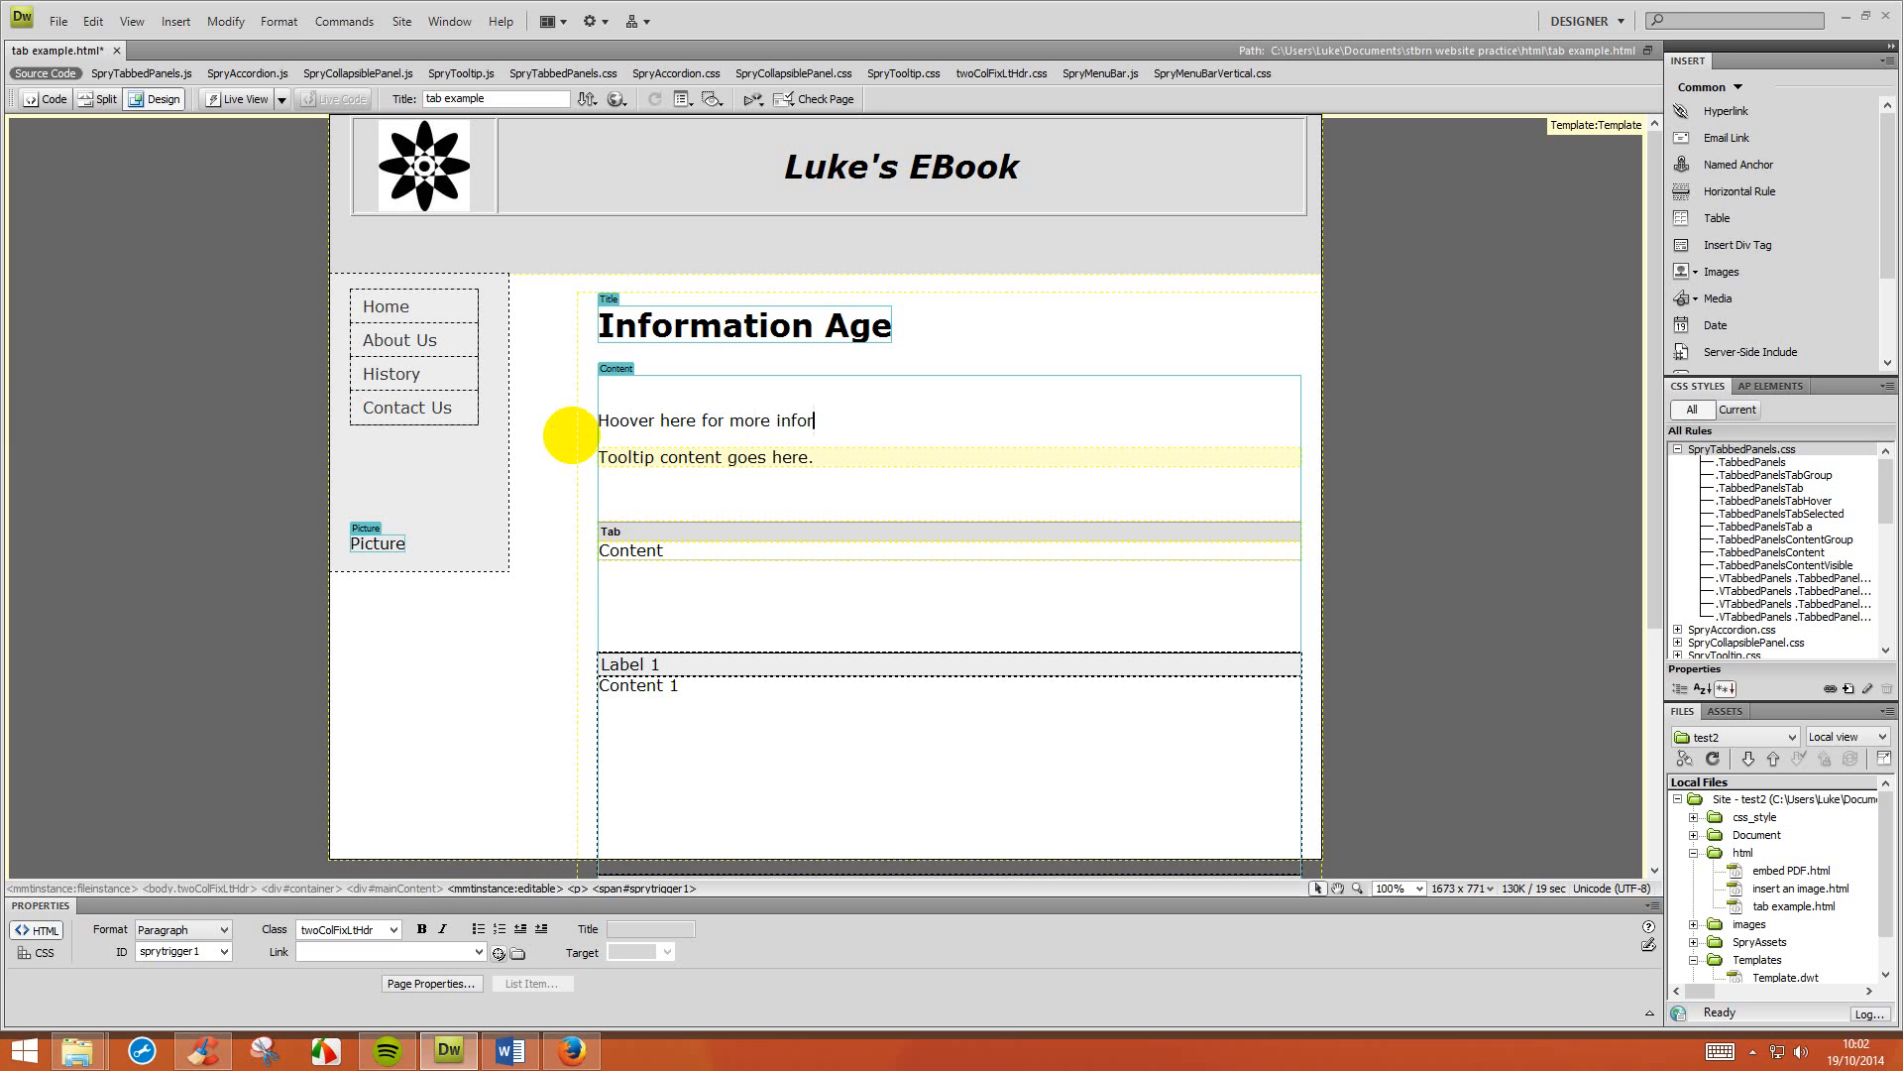
pyautogui.write('mation')
# Enter "Example of a similar feature to an ALT TAG" on the line below the tooltip content and preview it in Live View.
pyautogui.click(667, 477)
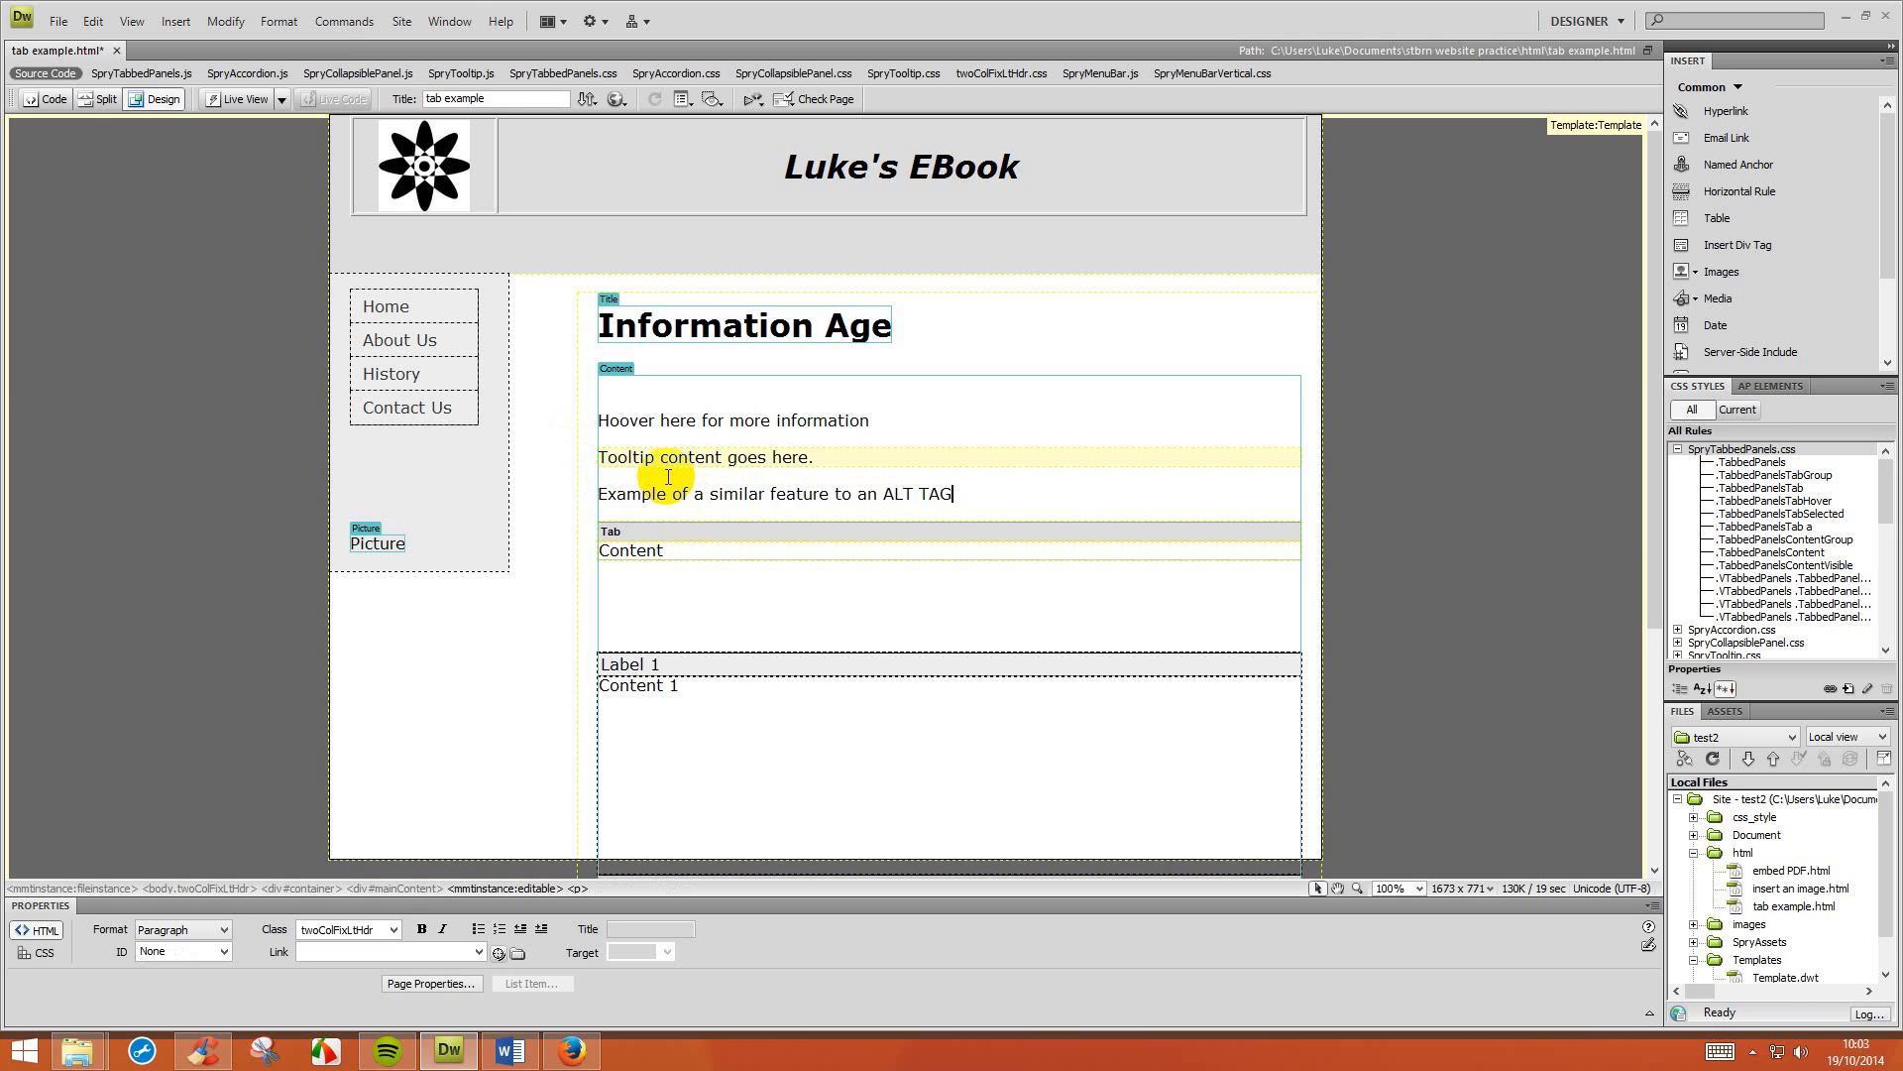
pyautogui.click(234, 101)
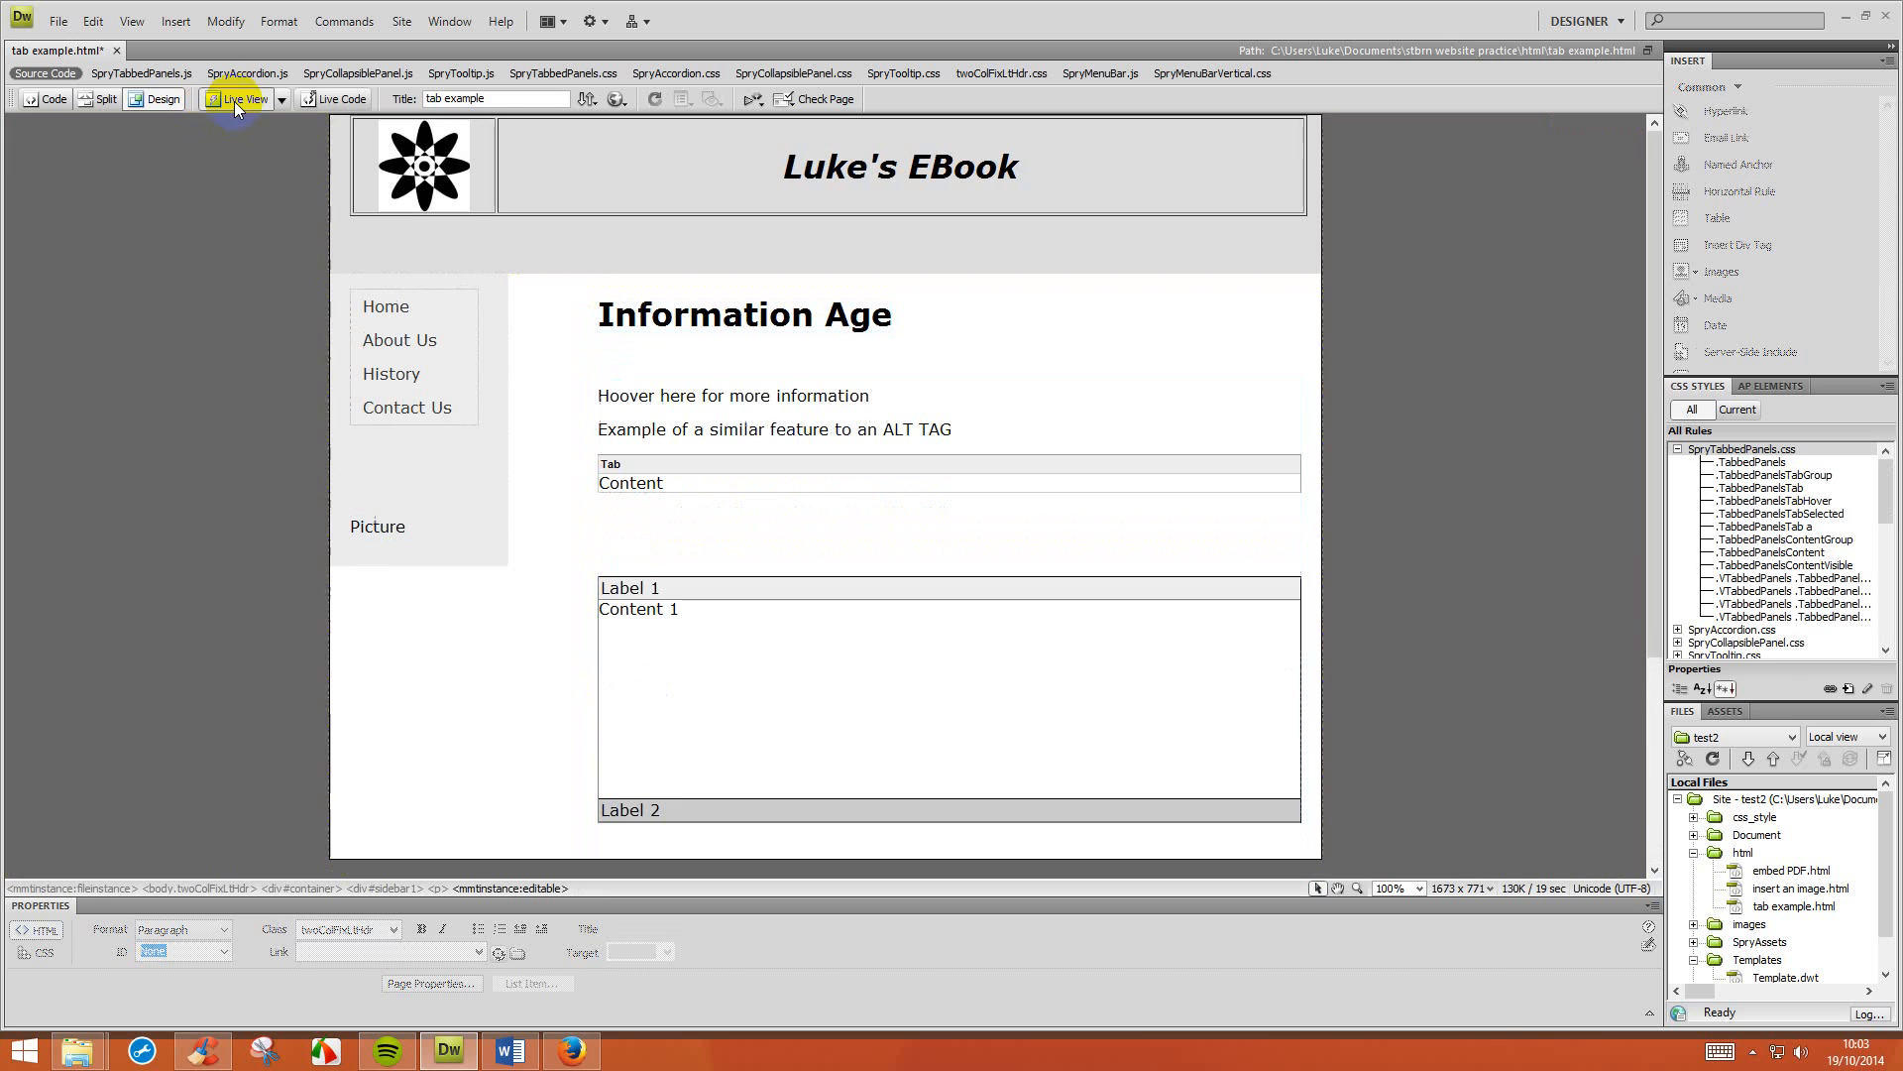
pyautogui.moveTo(621, 402)
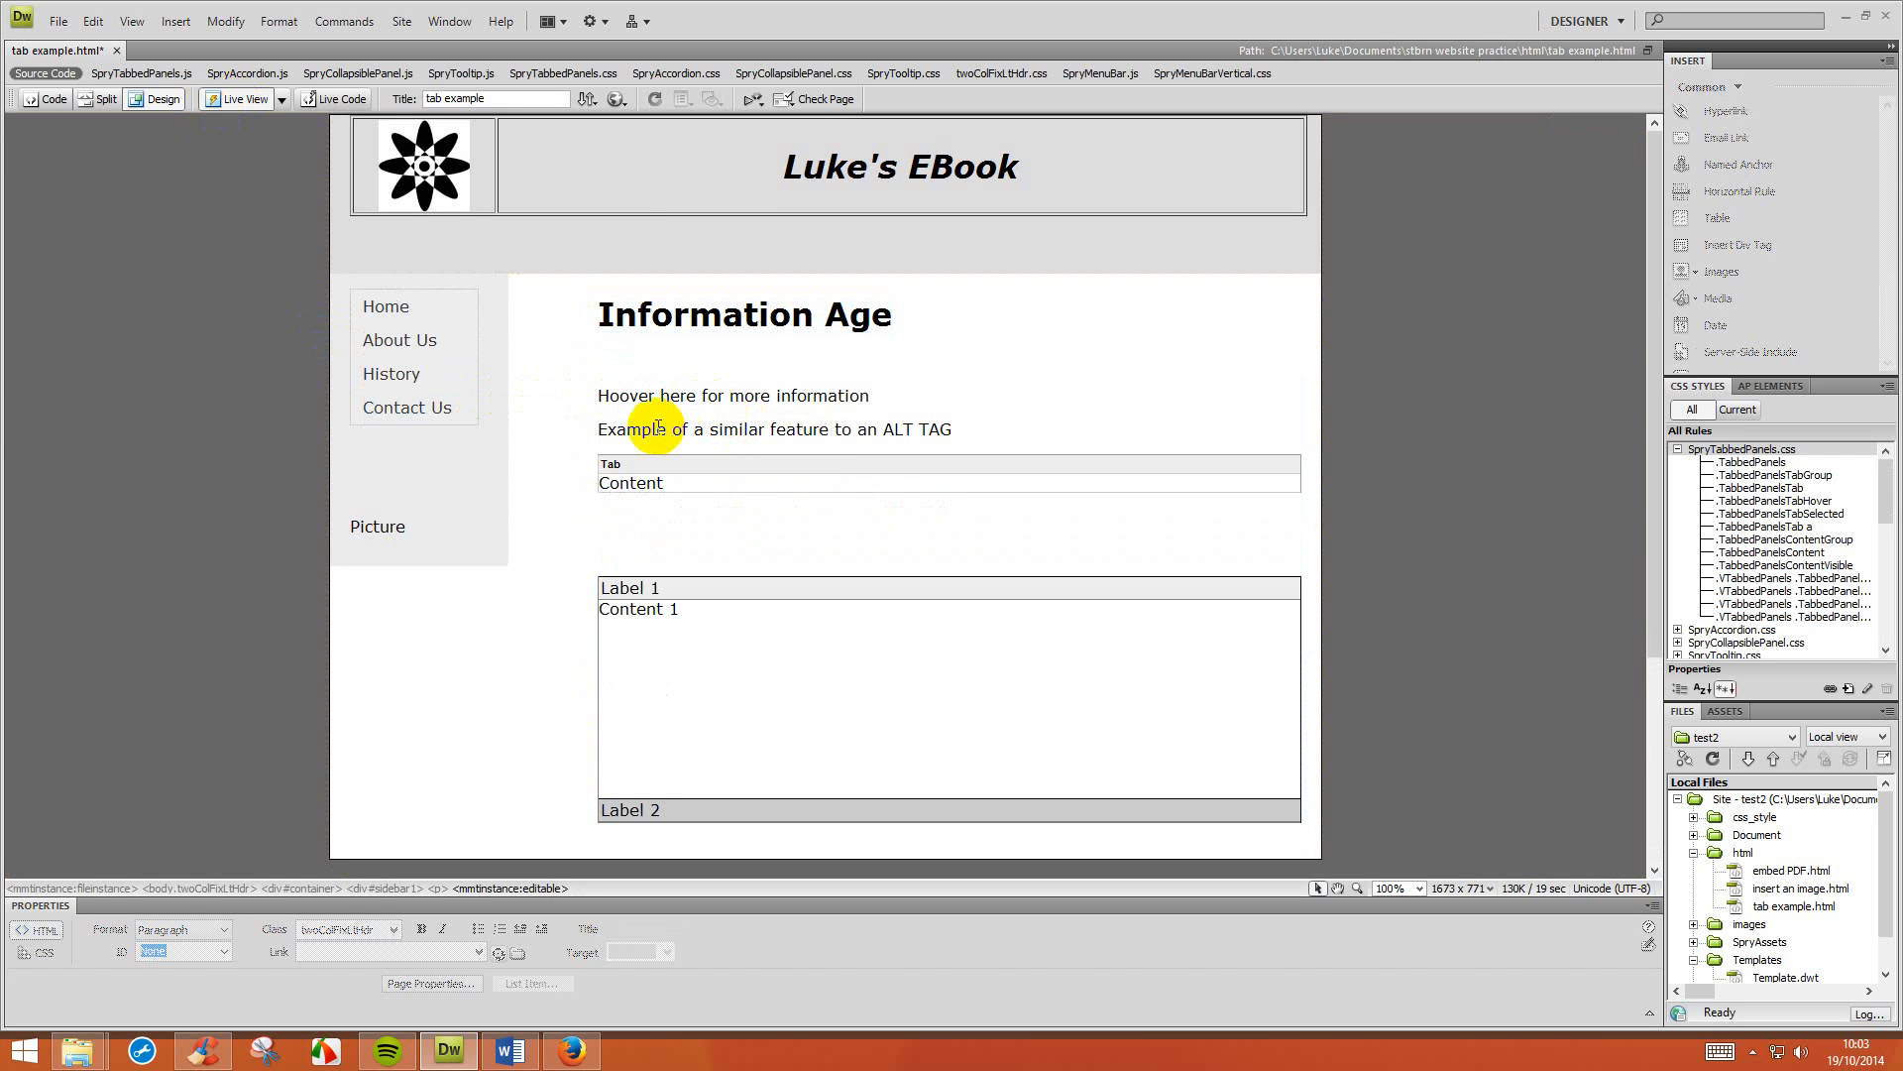
pyautogui.click(222, 107)
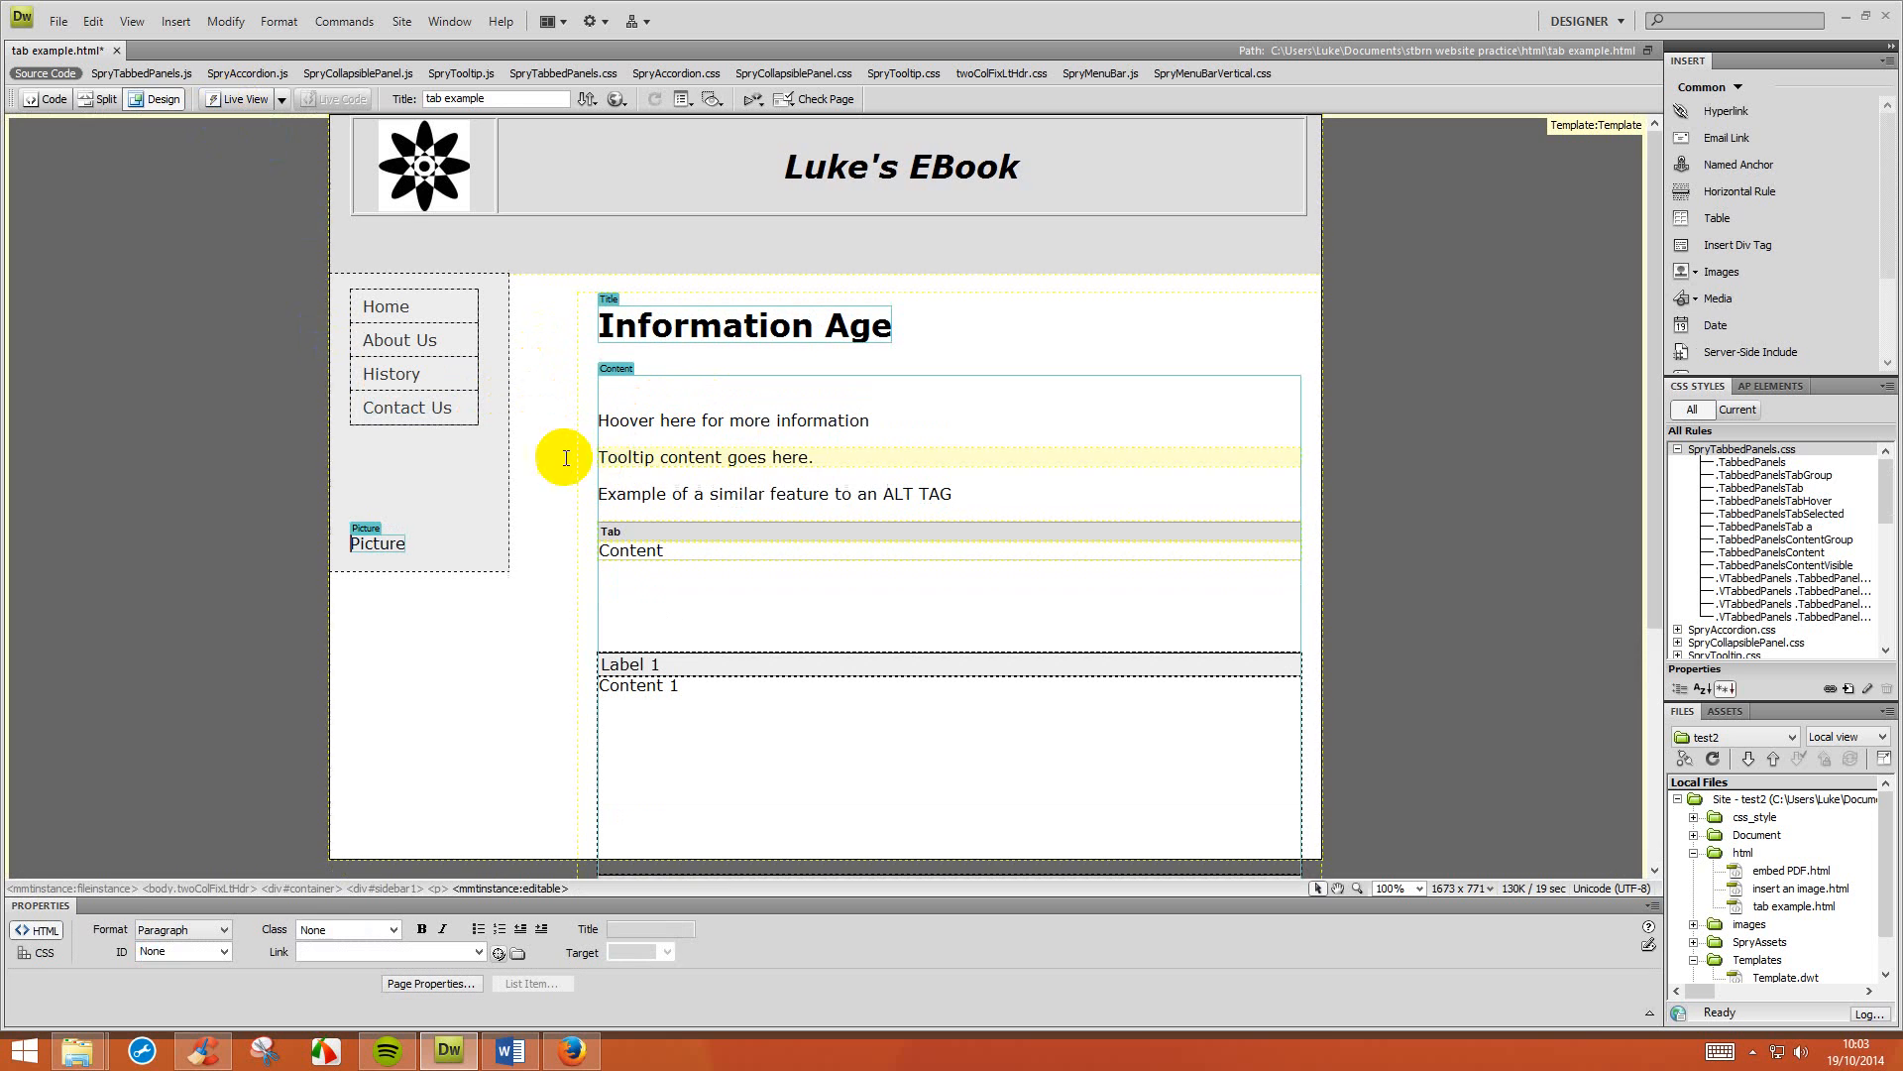
# Remove the "Example of a similar feature to an ALT TAG" text from the line below the tooltip content.
pyautogui.click(661, 460)
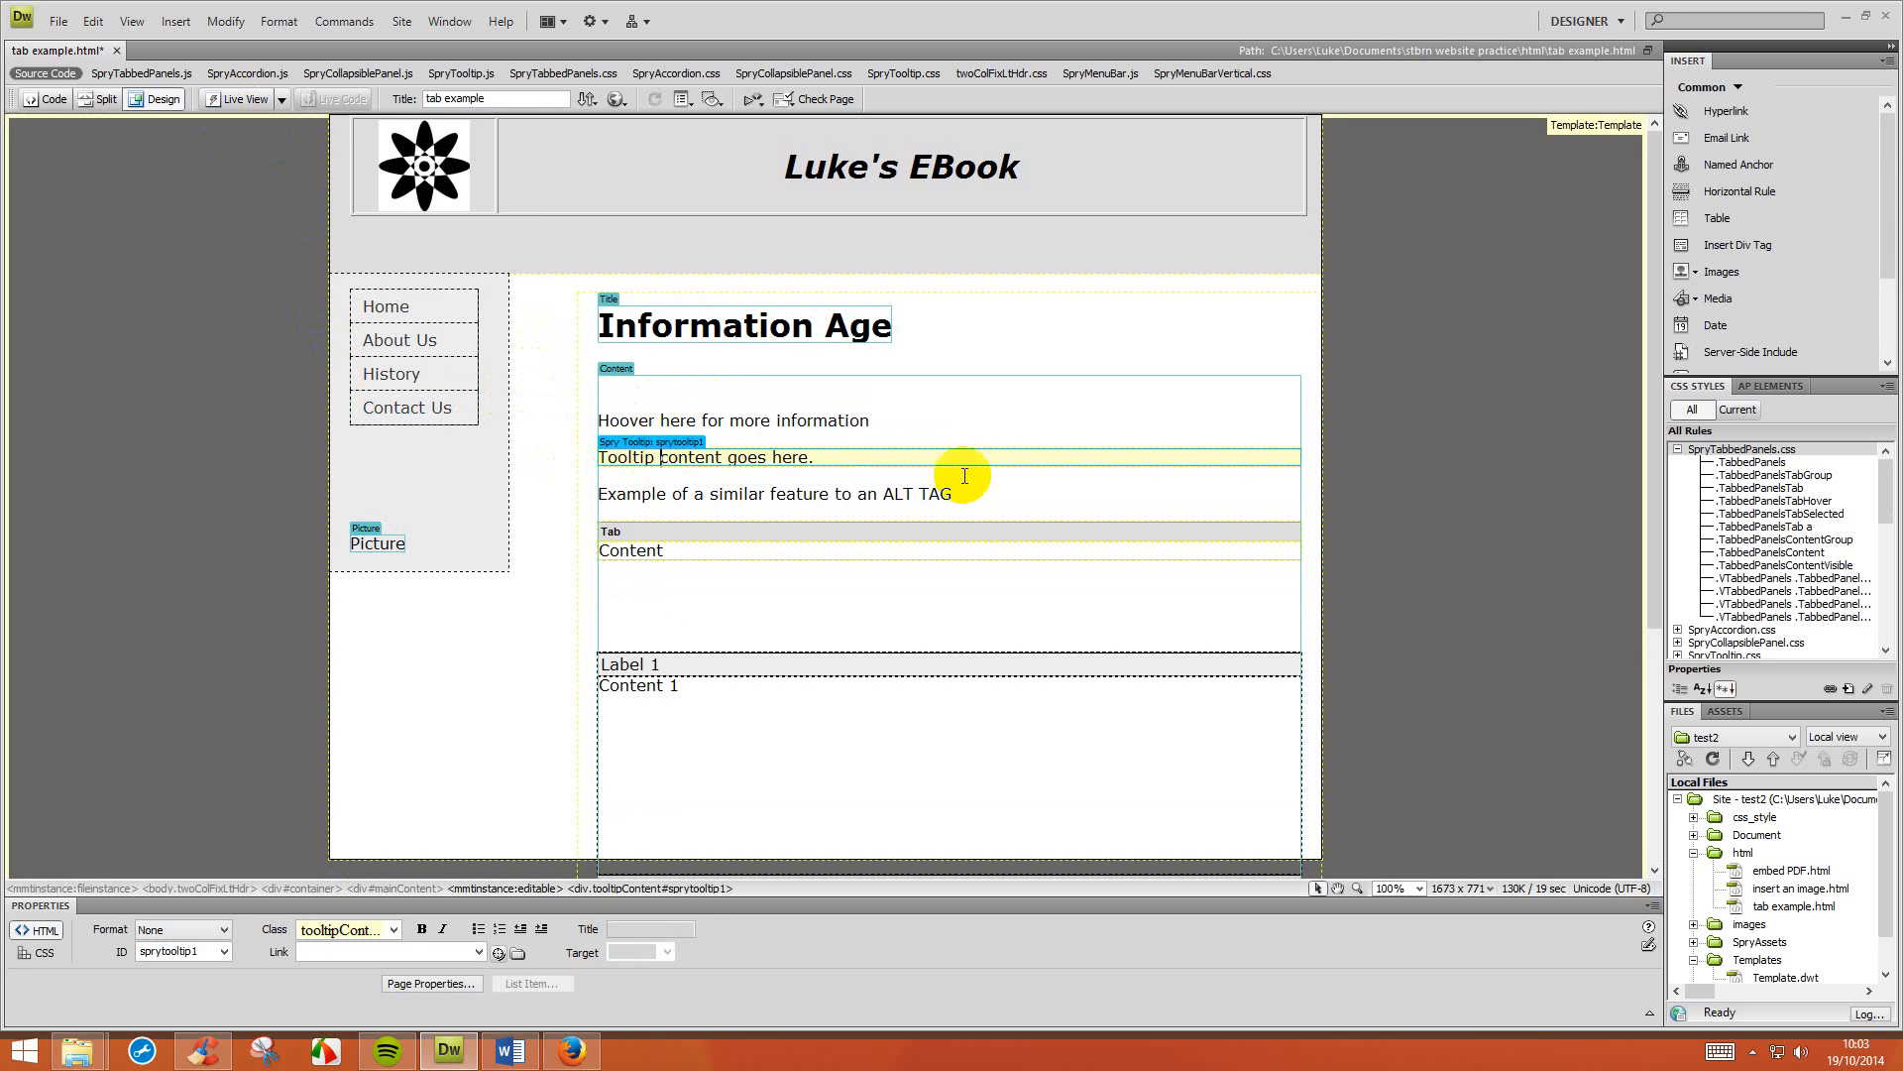
pyautogui.moveTo(963, 493); pyautogui.dragTo(601, 499)
pyautogui.press('Delete')
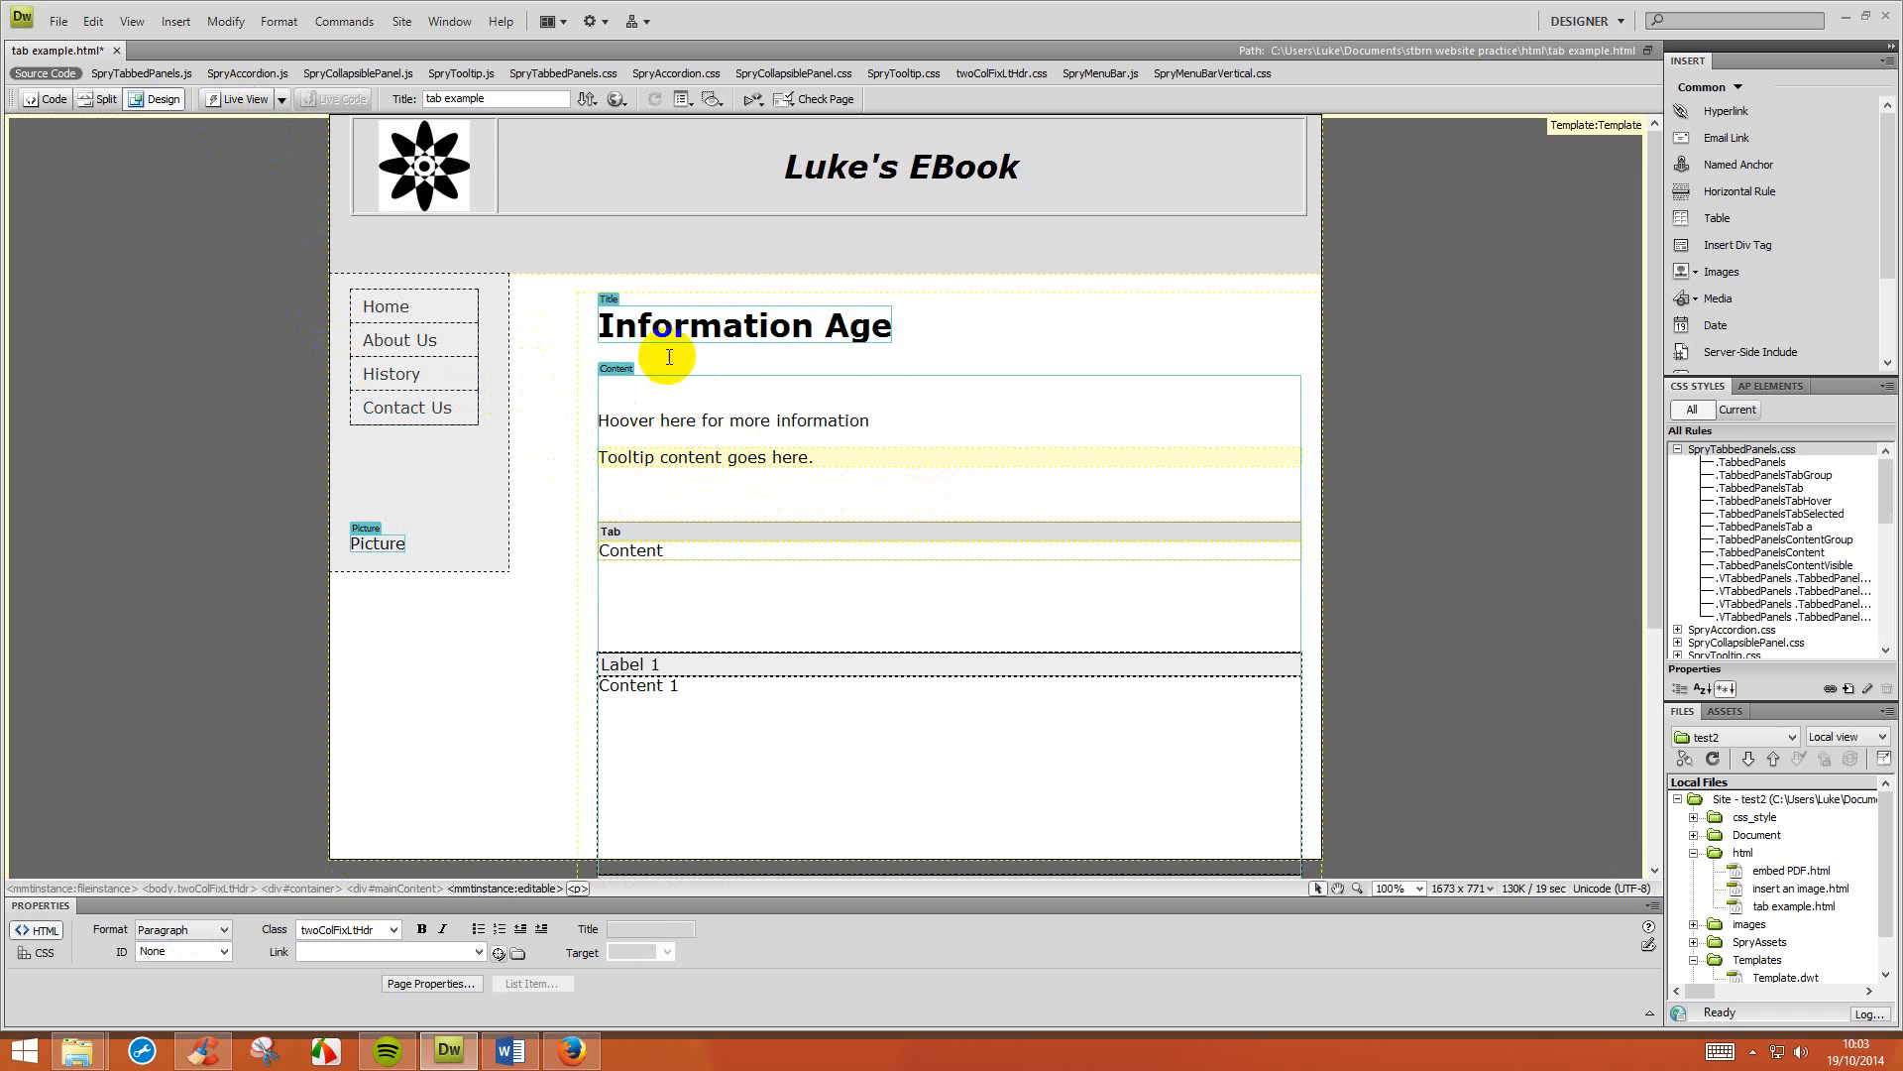
# Replace the tooltip's placeholder content with "Example of a similar feature to an ALT TAG".
pyautogui.click(844, 455)
pyautogui.hotkey('shift', 'Left')
pyautogui.hotkey('shift', 'Left')
pyautogui.hotkey('shift', 'Left')
pyautogui.hotkey('shift', 'Left')
pyautogui.hotkey('shift', 'Left')
pyautogui.hotkey('shift', 'Left')
pyautogui.hotkey('shift', 'Left')
pyautogui.hotkey('shift', 'Left')
pyautogui.hotkey('shift', 'Left')
pyautogui.hotkey('shift', 'Left')
pyautogui.hotkey('shift', 'Left')
pyautogui.hotkey('shift', 'Left')
pyautogui.hotkey('shift', 'Left')
pyautogui.hotkey('shift', 'Left')
pyautogui.hotkey('shift', 'Left')
pyautogui.hotkey('shift', 'Left')
pyautogui.hotkey('shift', 'Left')
pyautogui.hotkey('shift', 'Left')
pyautogui.hotkey('shift', 'Left')
pyautogui.hotkey('shift', 'Left')
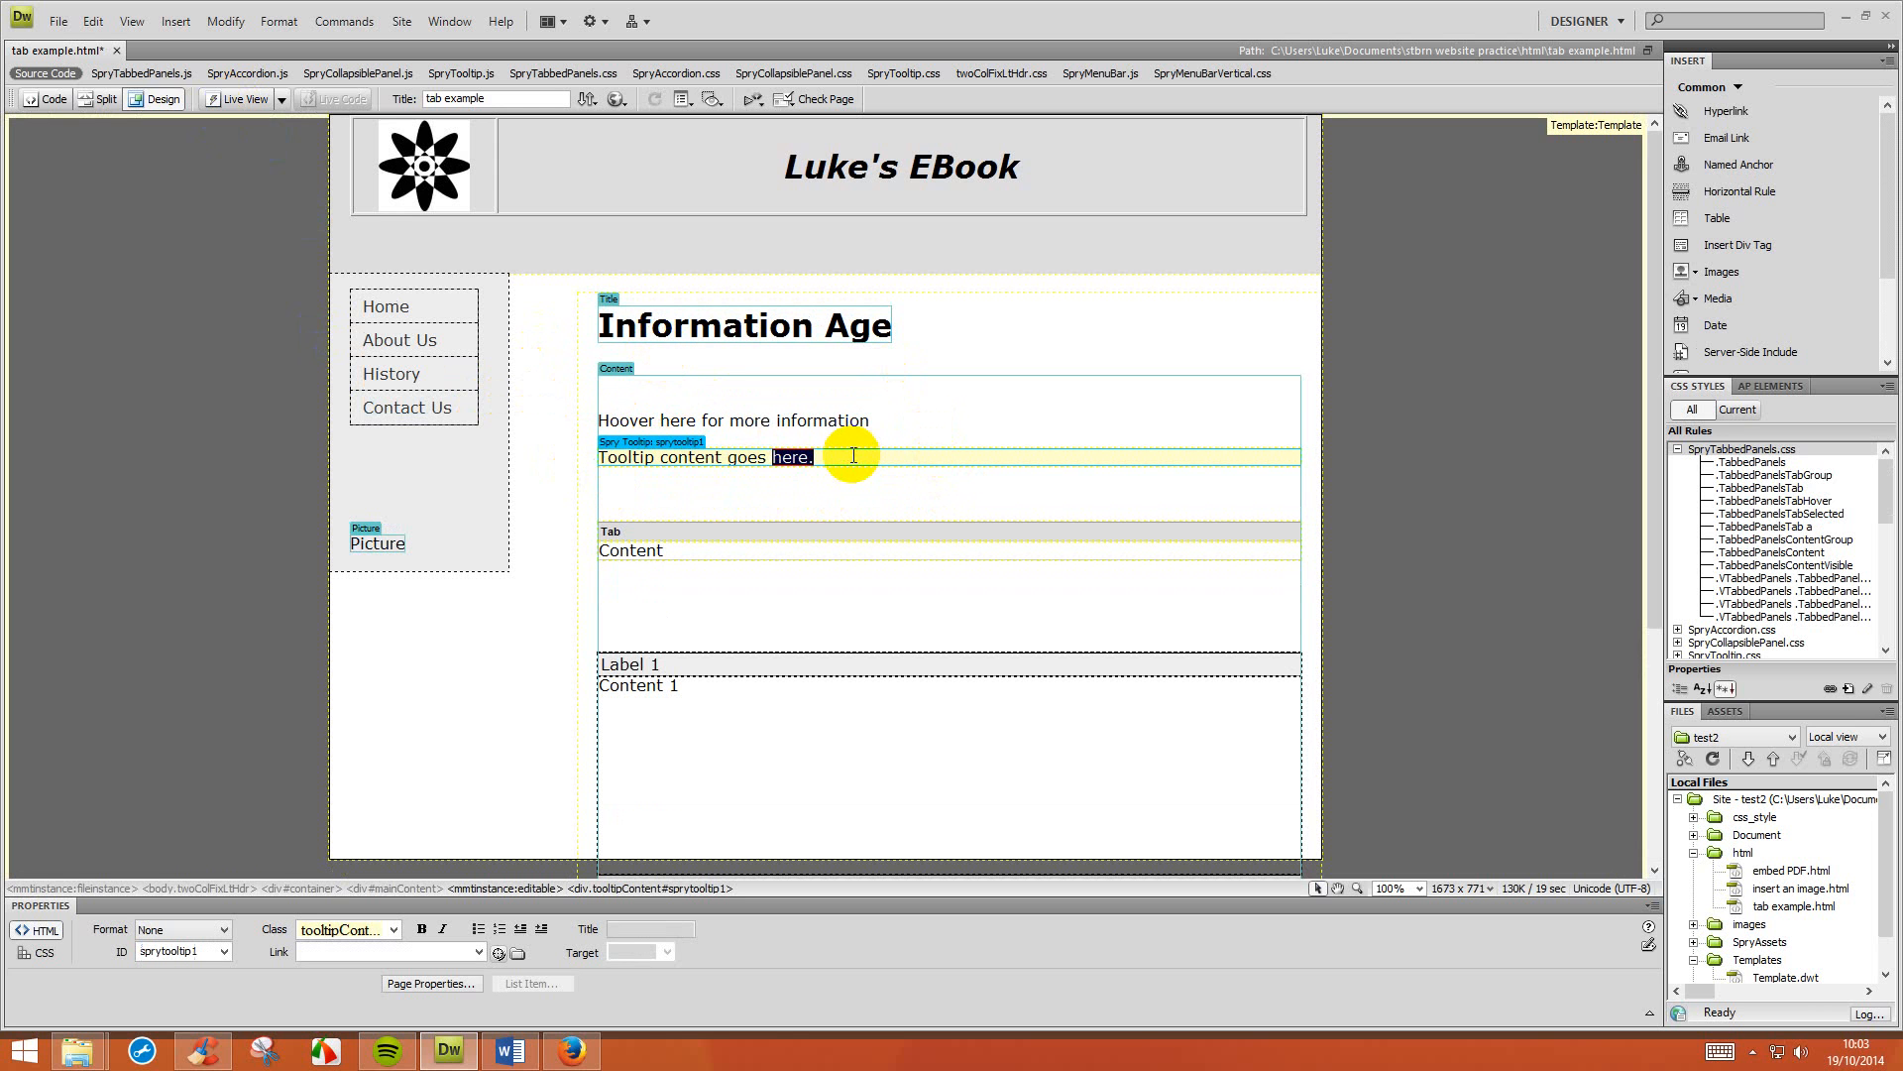
pyautogui.write('Example of a similar feature an ALT TAG')
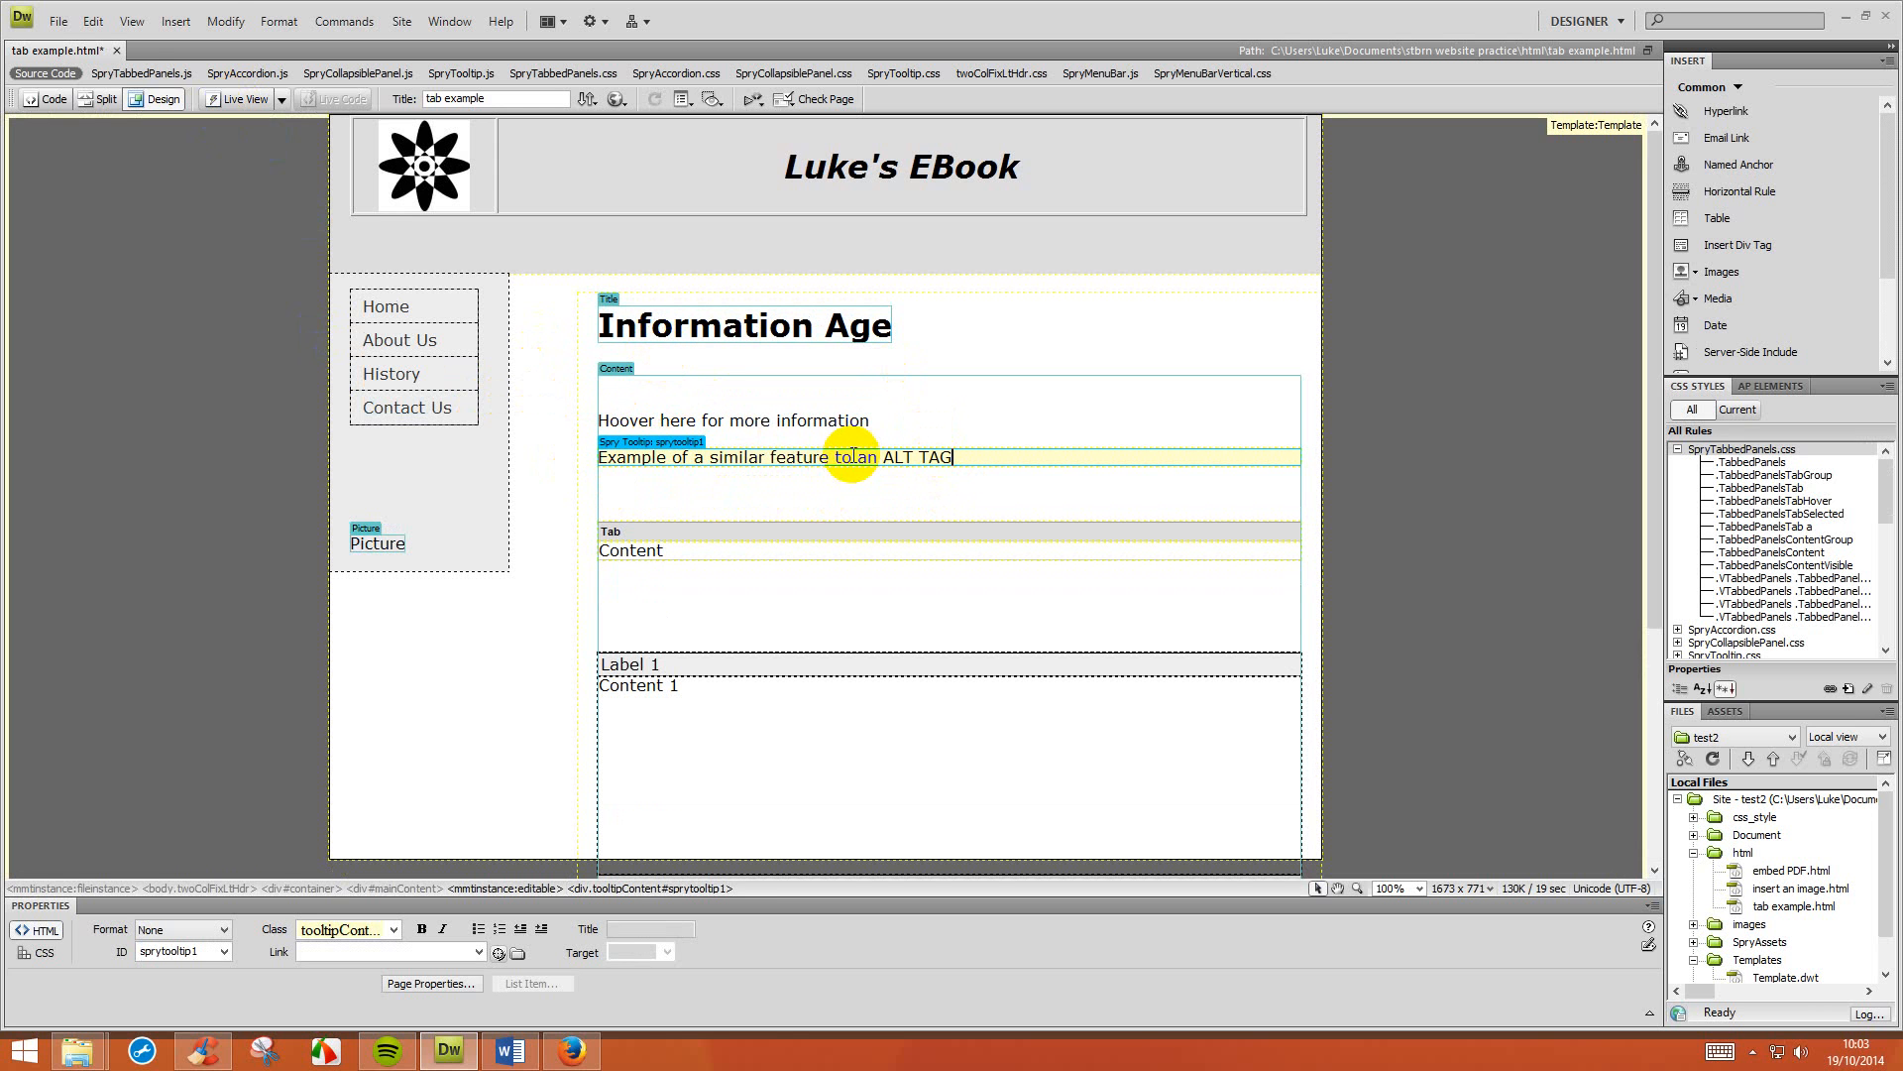
# Preview the page in Live View and check the tooltip on the "Hoover here for more information" text.
pyautogui.click(219, 104)
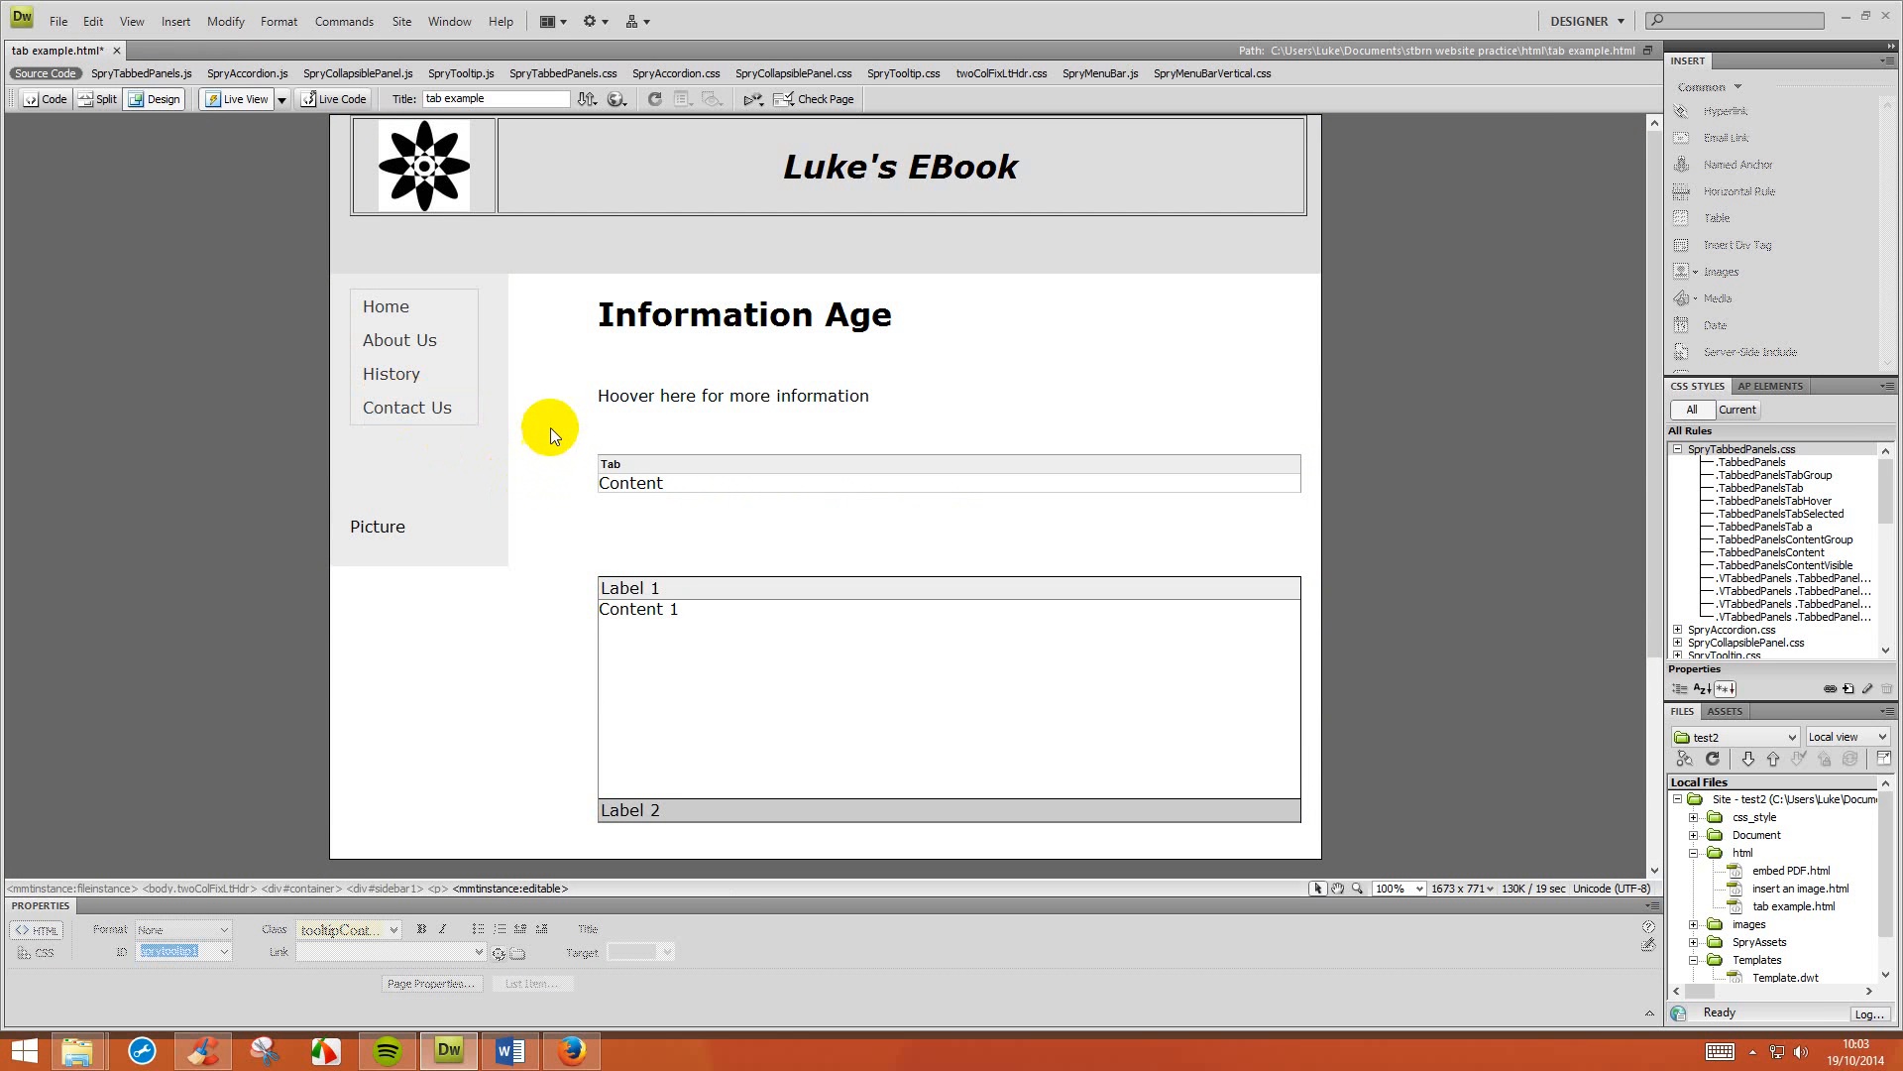
pyautogui.moveTo(607, 399)
pyautogui.scroll(-1, 630, 509)
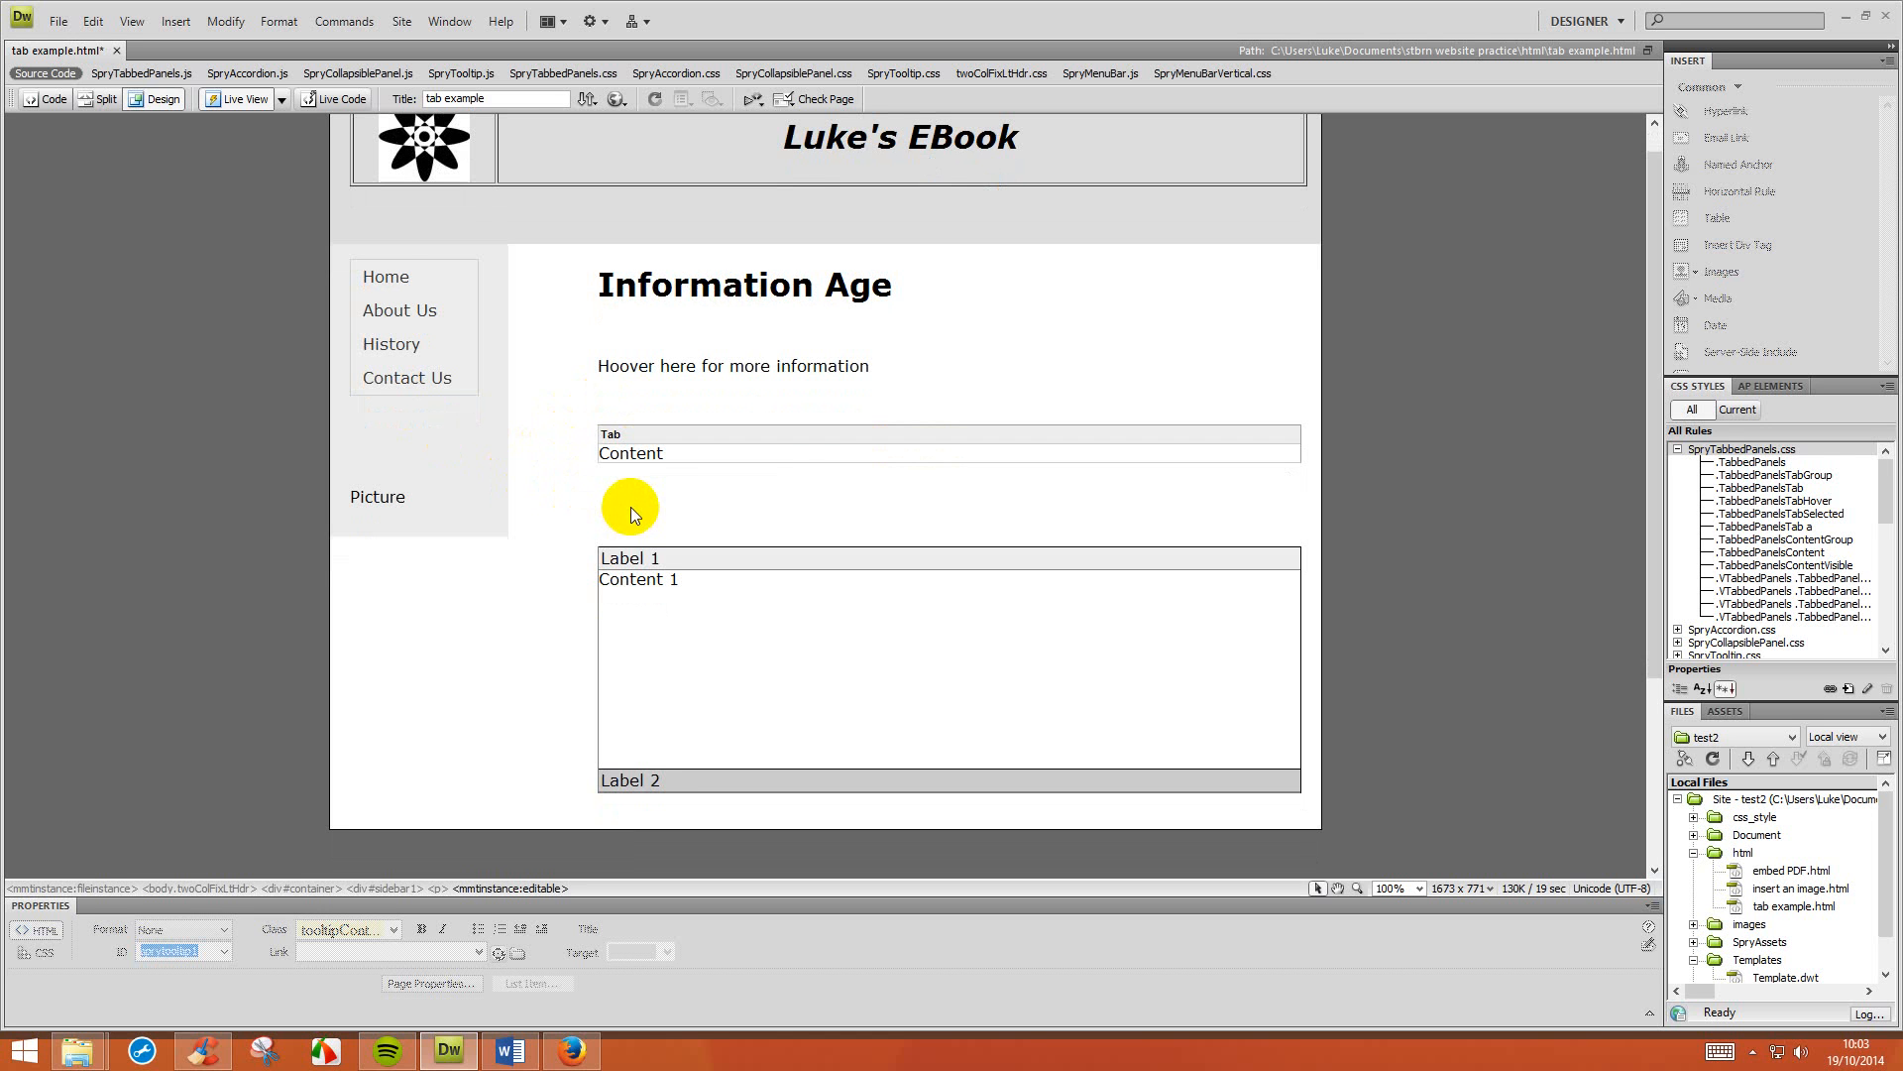